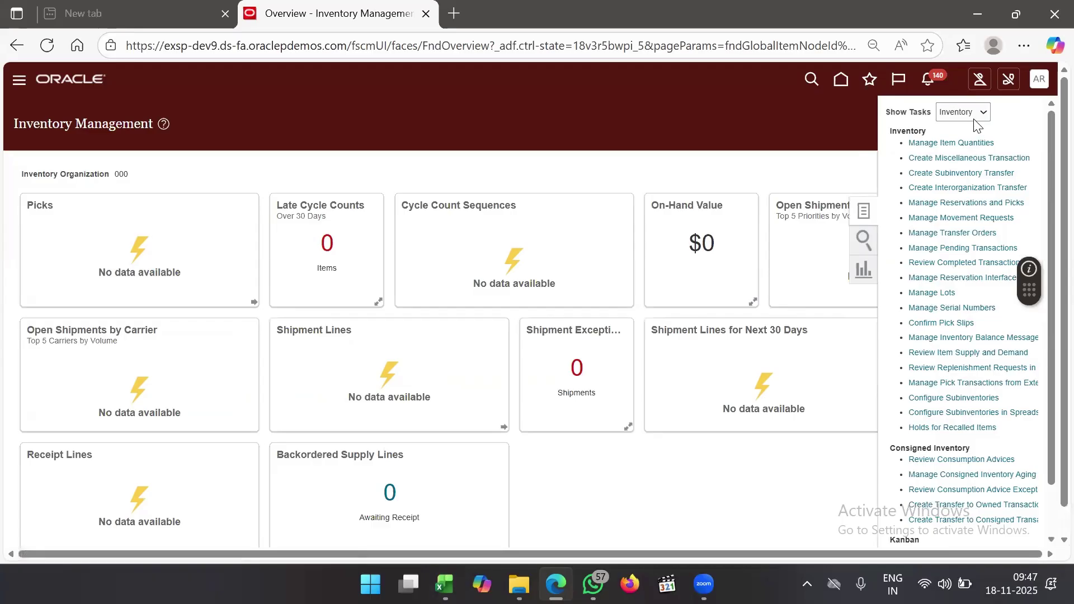
Open Manage Cycle Counts from the Counts tasks and select organization 6001
left_click(976, 112)
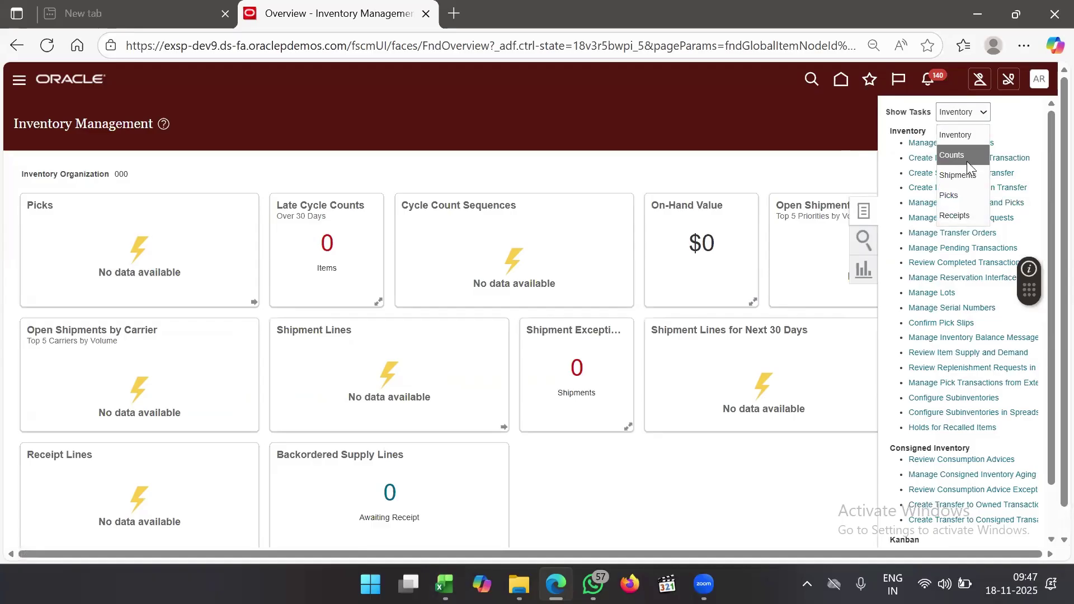
left_click(962, 156)
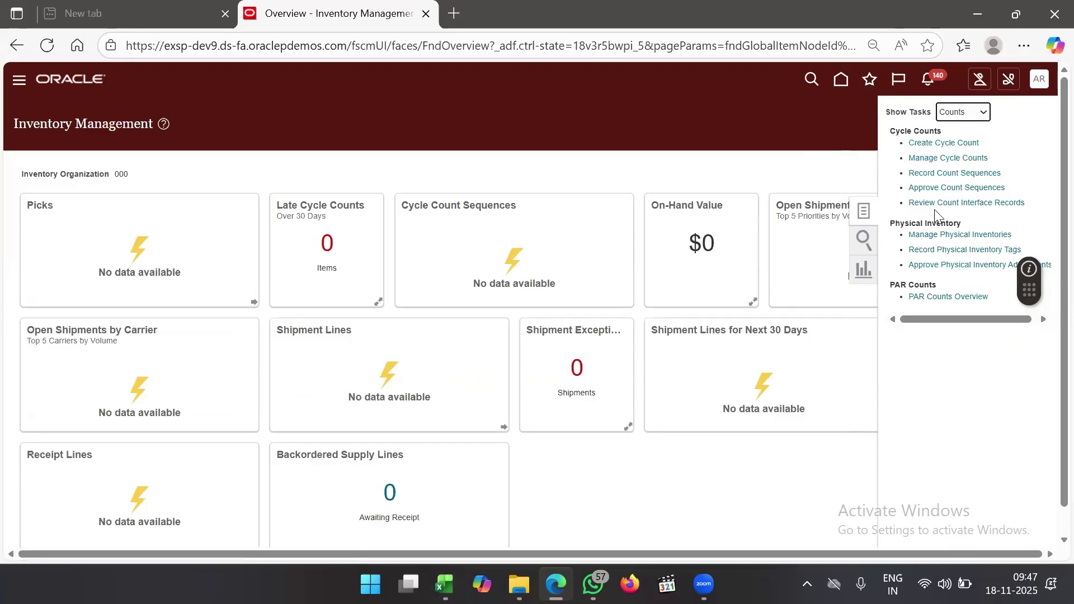
left_click(930, 158)
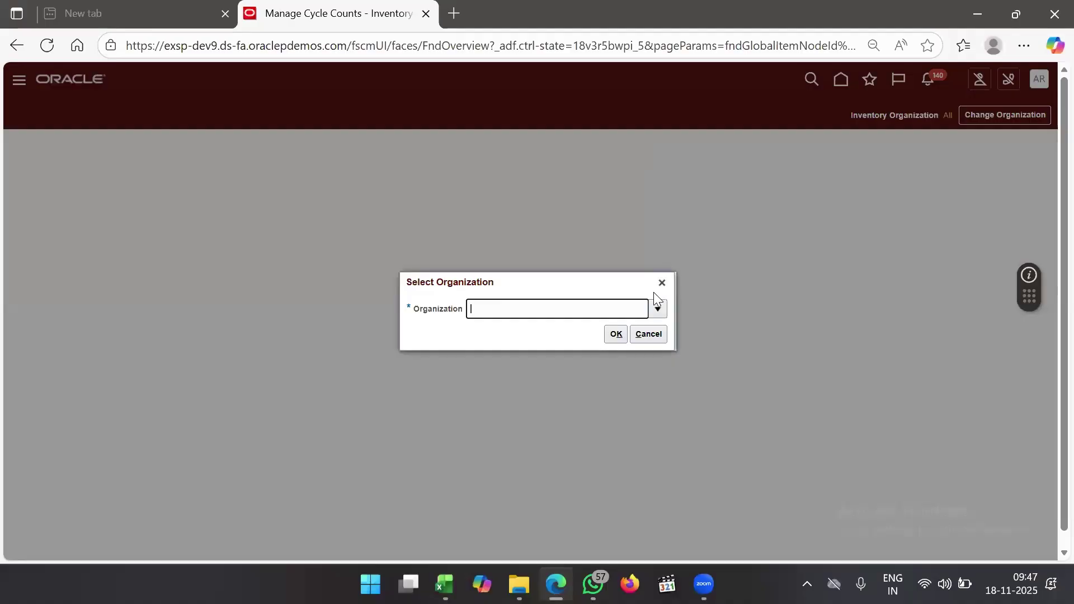
type("6001")
key("Tab")
left_click(614, 336)
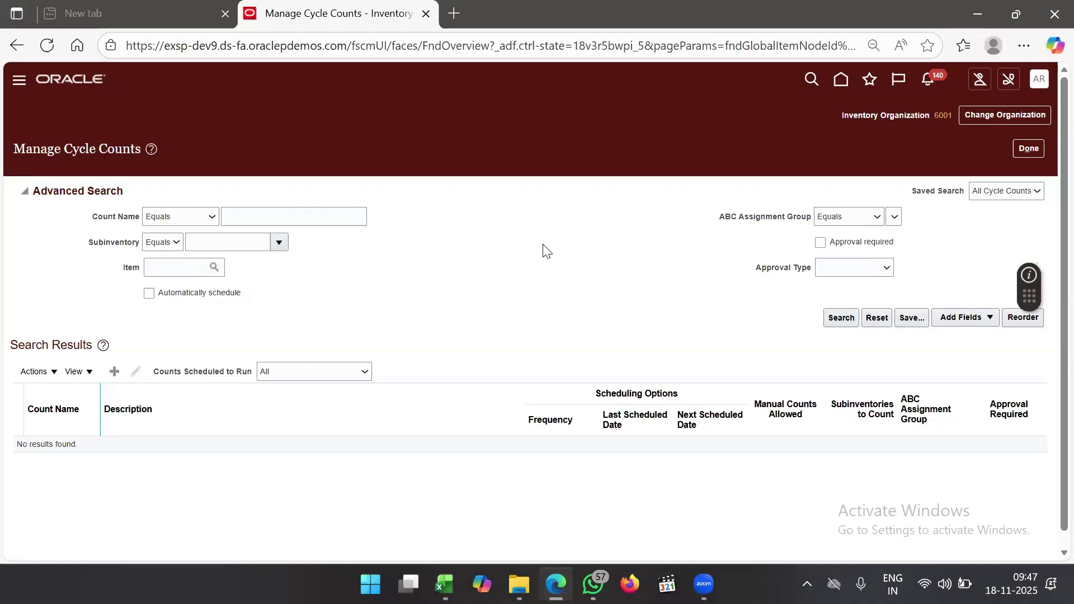
Search the organization's cycle counts and enter AV as the count name criterion
left_click(839, 319)
left_click(298, 210)
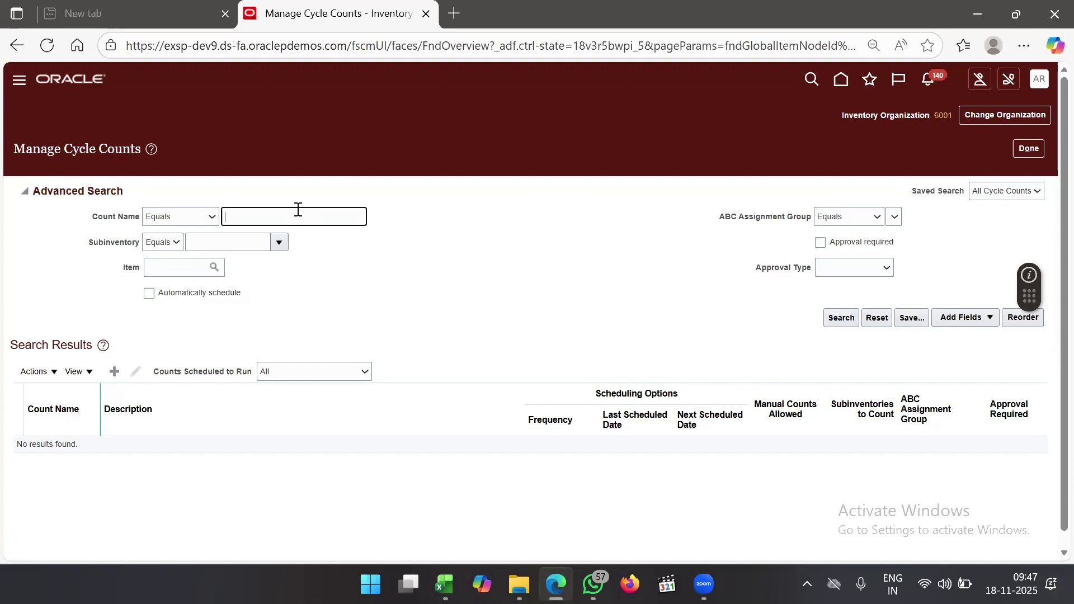
type("AV")
Change the inventory organization to 001 and reopen Manage Cycle Counts
left_click(989, 117)
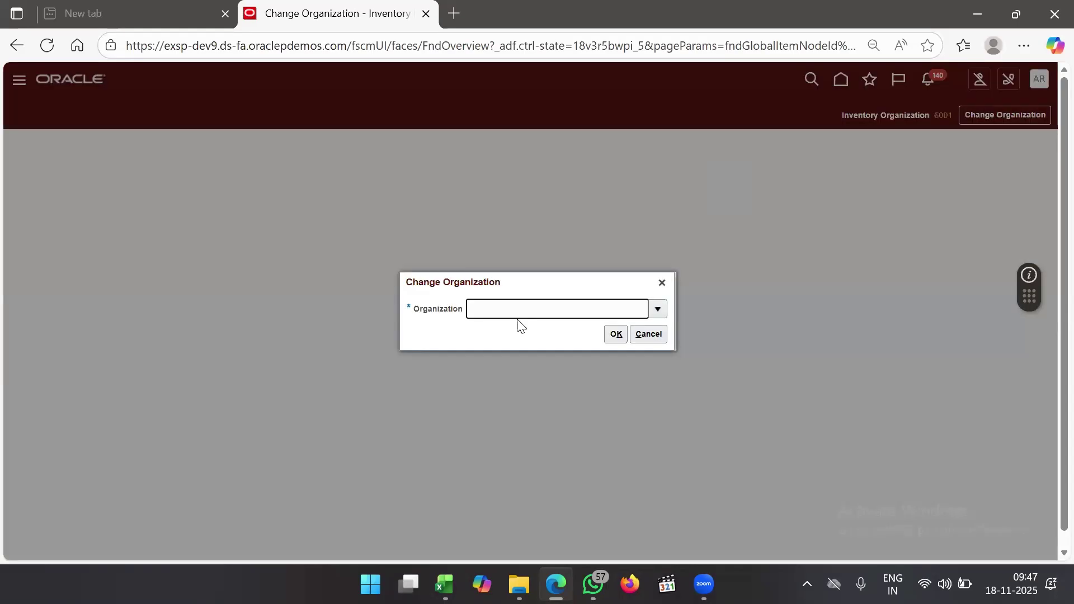
type("001")
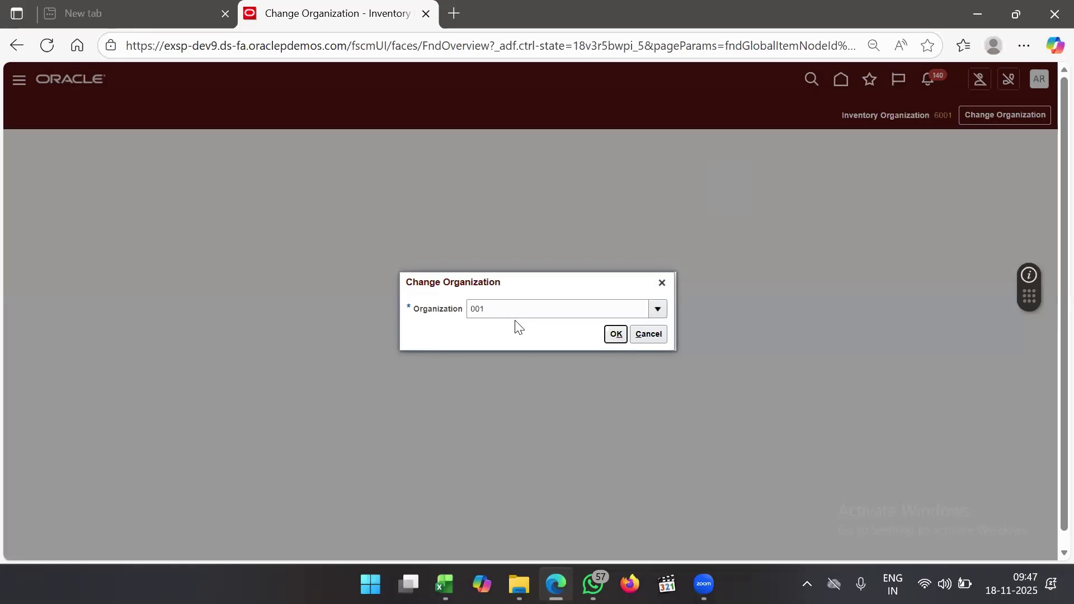
left_click(614, 336)
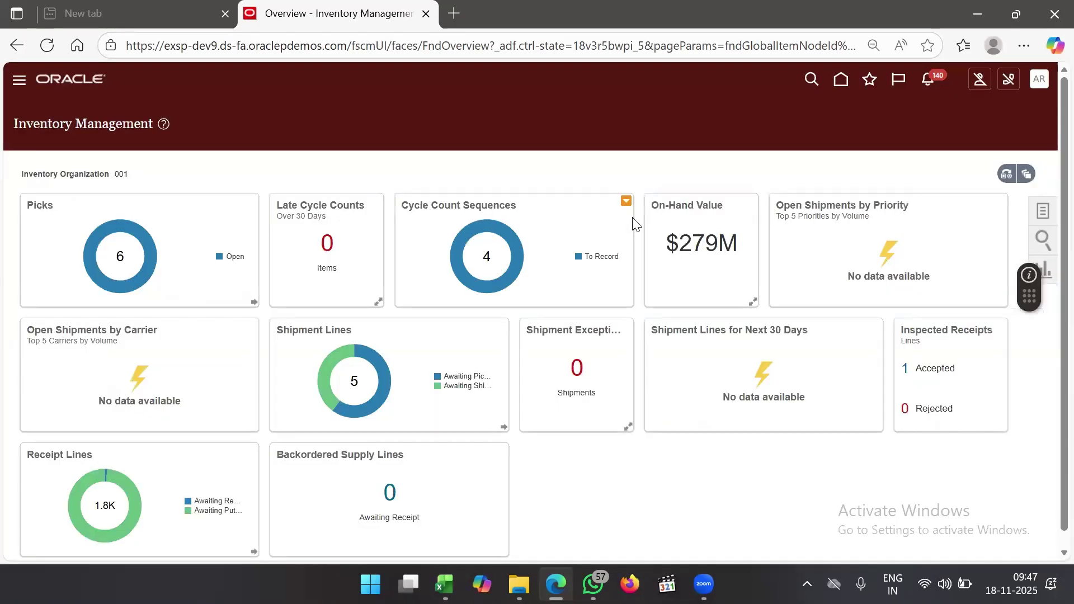
left_click(1043, 212)
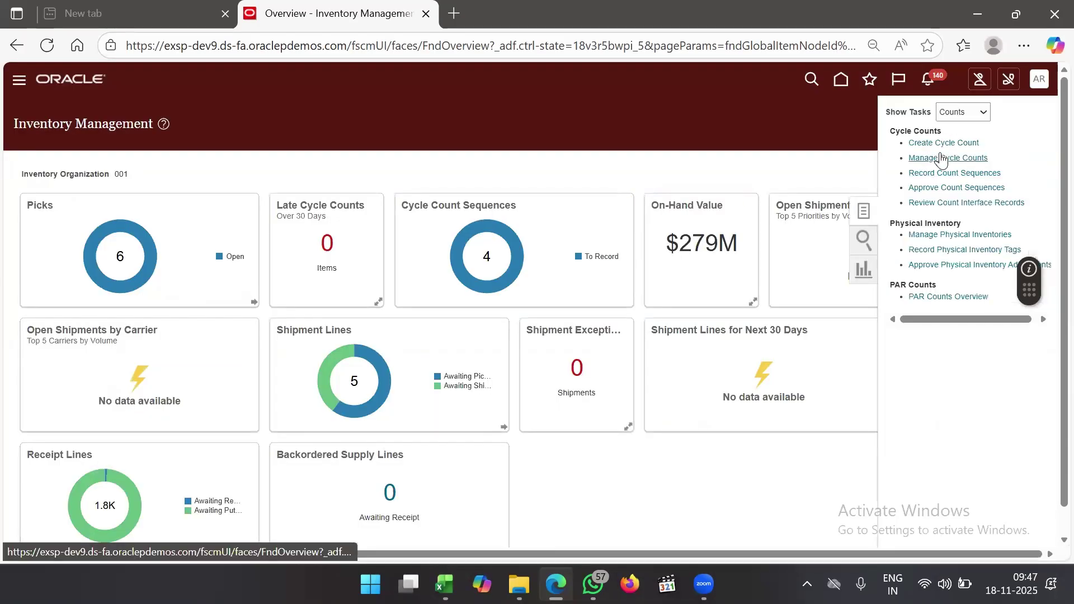
left_click(940, 156)
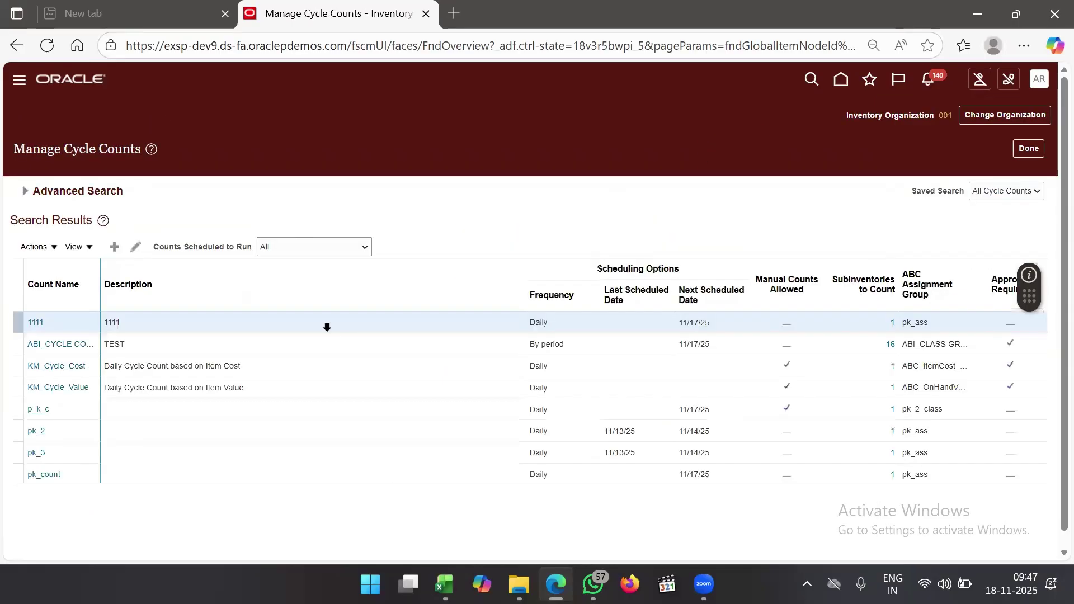
Edit ABI_CYCLE COUNT and set its next scheduled date to 11/18/25
left_click(162, 350)
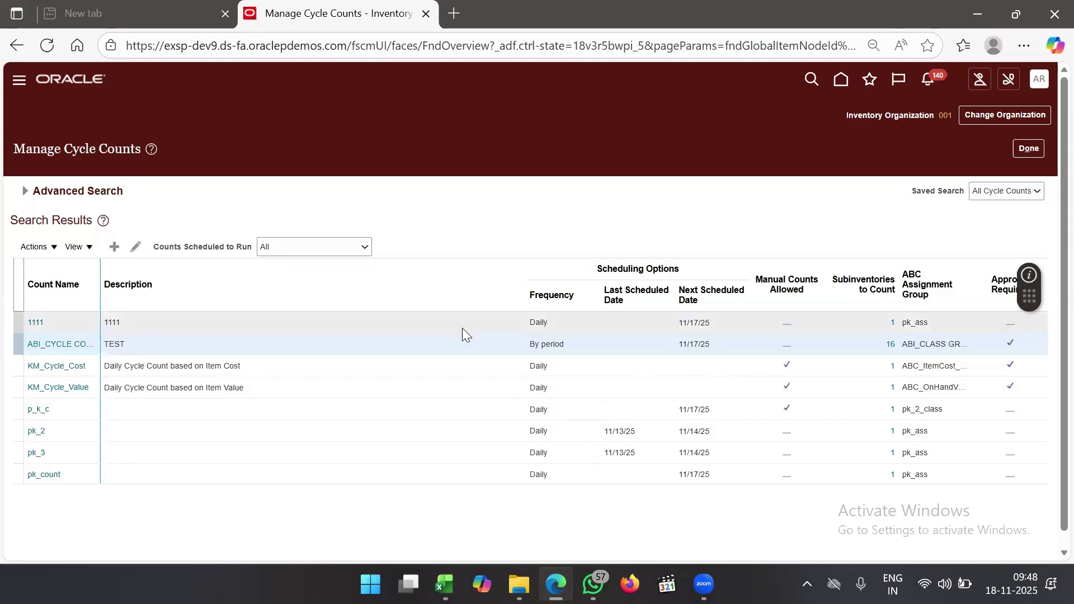
left_click(137, 247)
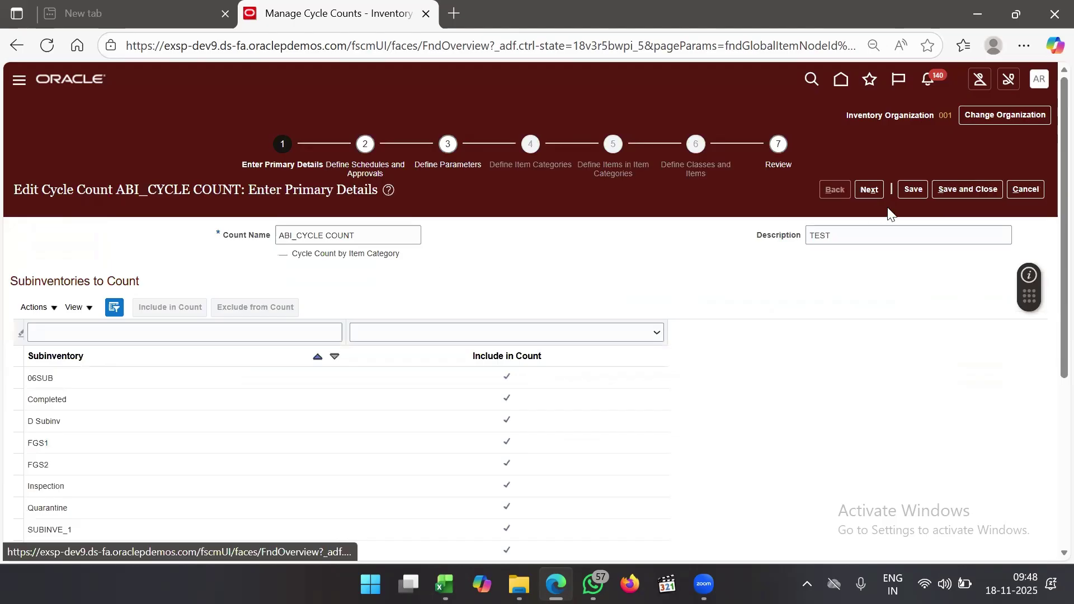
left_click(869, 191)
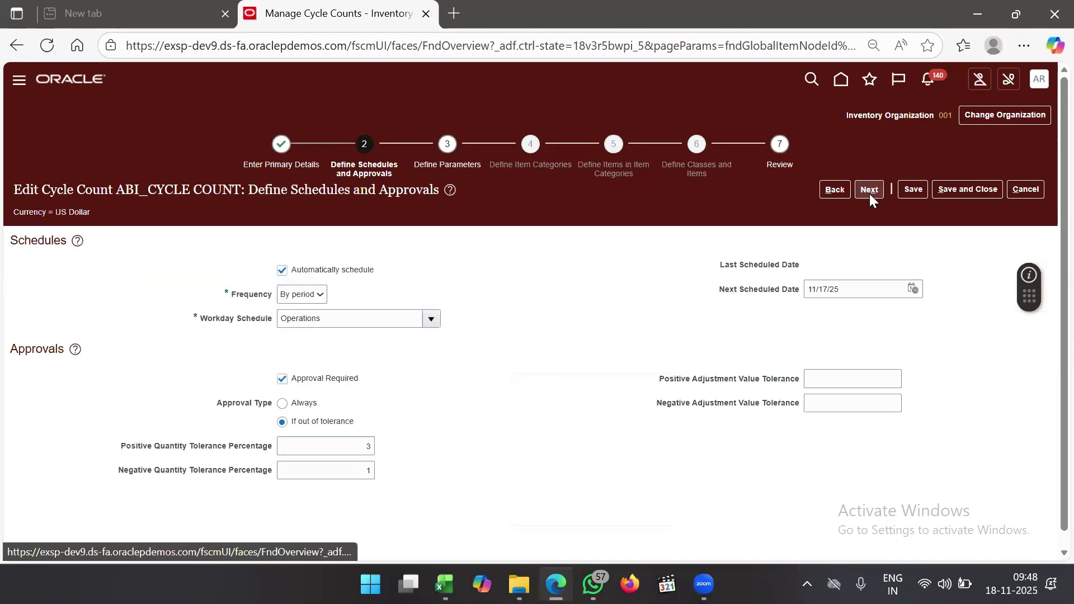
left_click(915, 289)
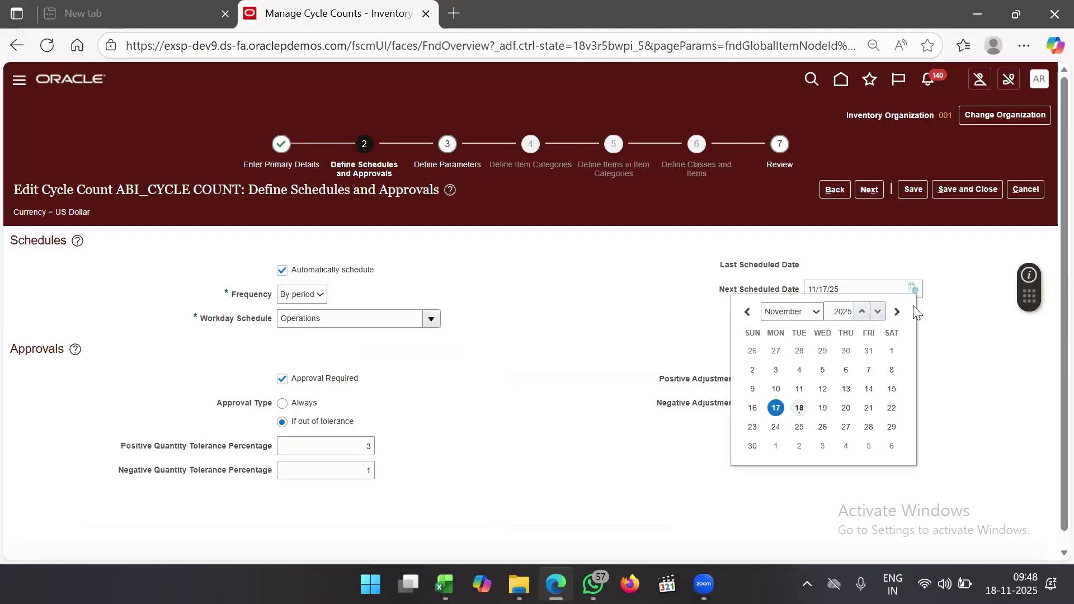
left_click(800, 409)
scroll(617, 336, "down", 1)
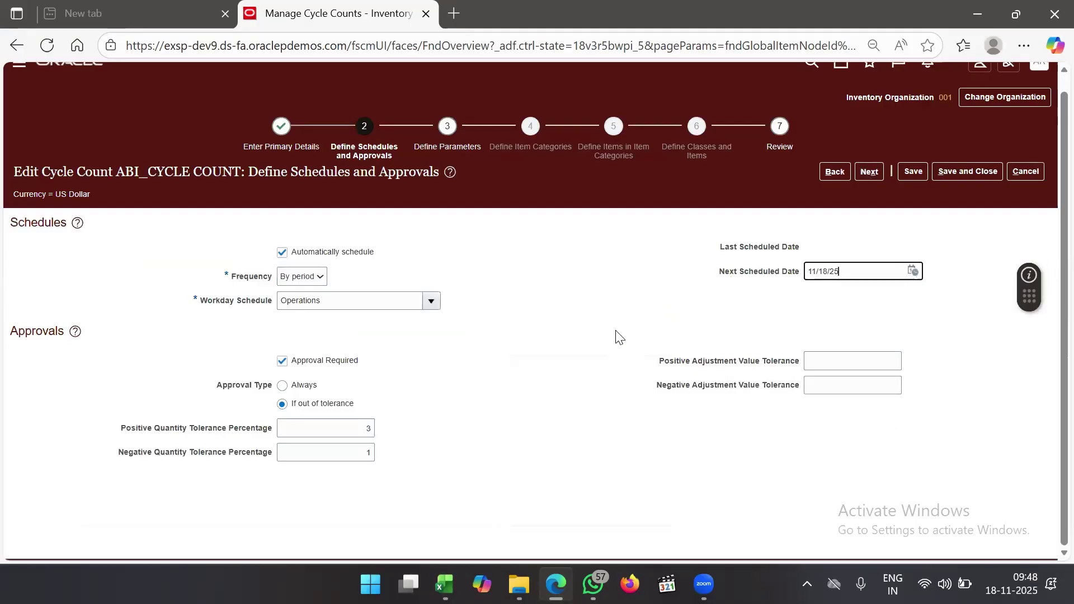
Return to the cycle count's primary details and set the ABC group synchronization mode to Complete
left_click(832, 175)
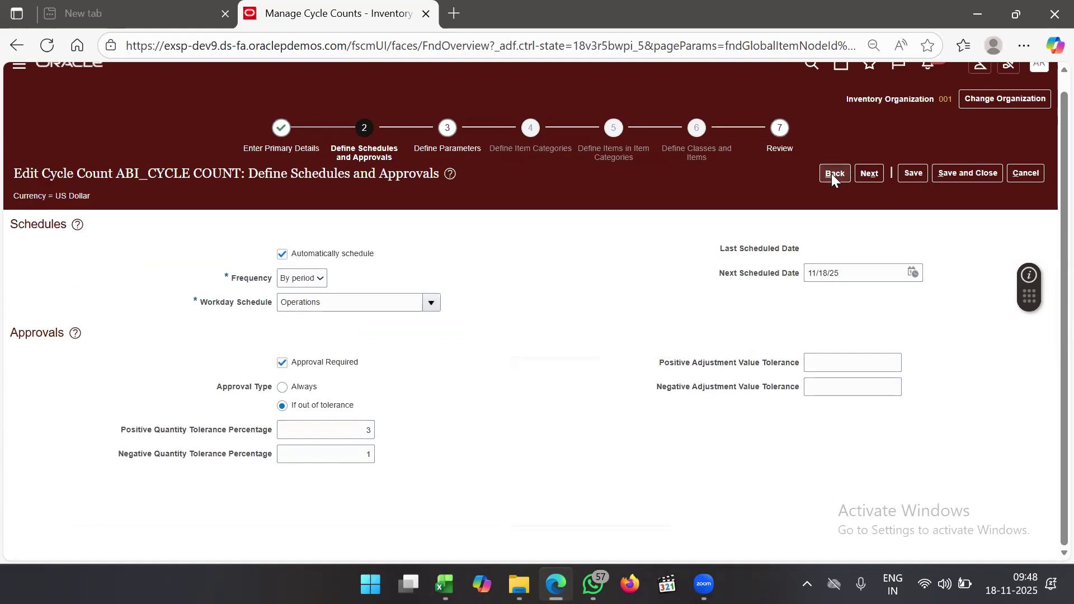
scroll(601, 395, "down", 5)
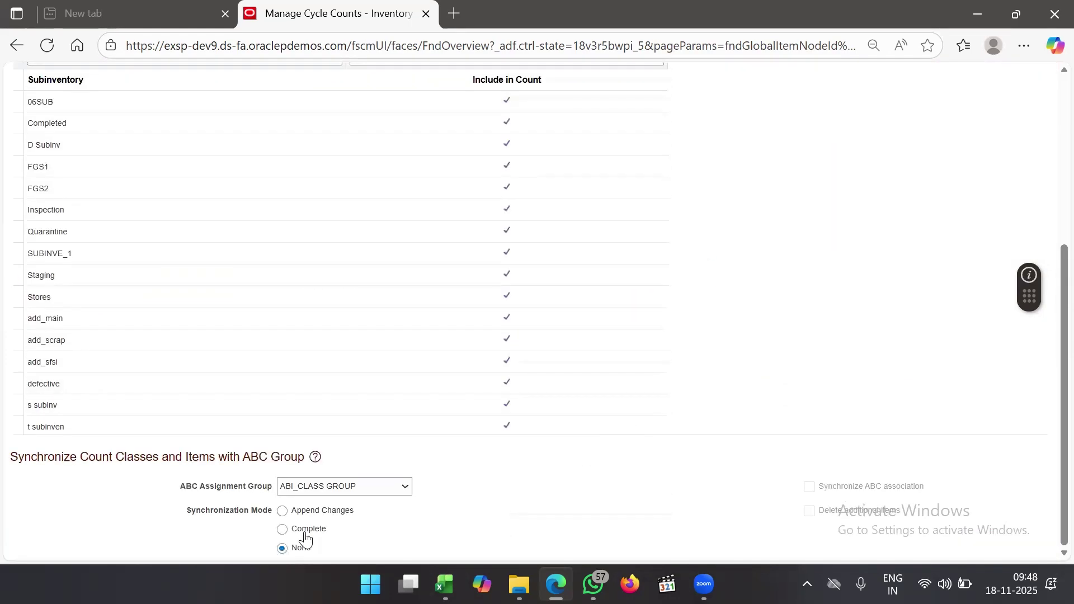
left_click(305, 538)
scroll(848, 414, "up", 5)
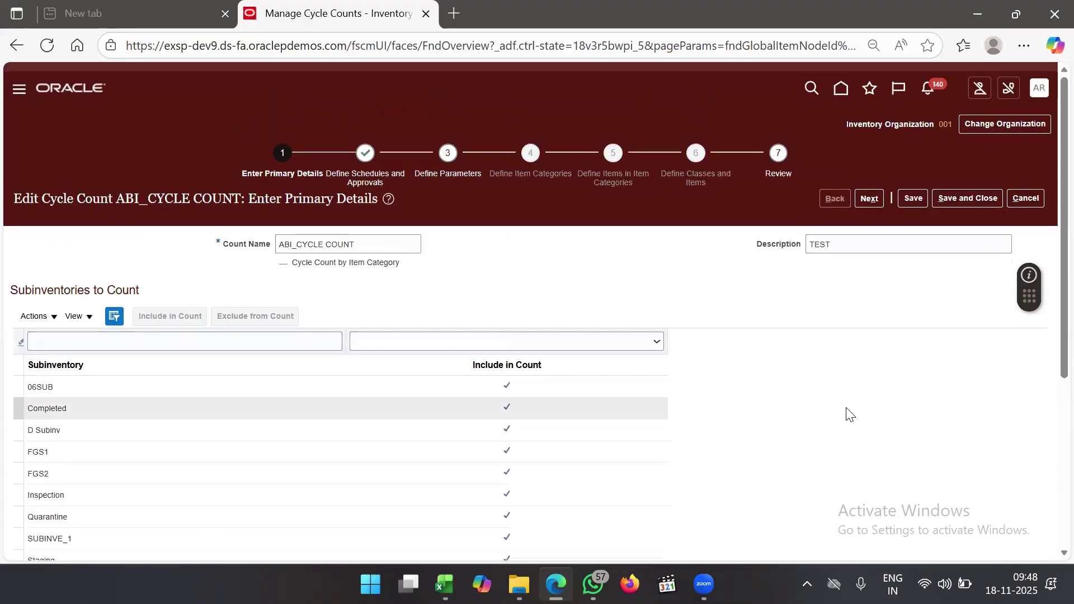
Advance through the cycle count's schedules, parameters, and classes and items pages, and save and close it
left_click(869, 190)
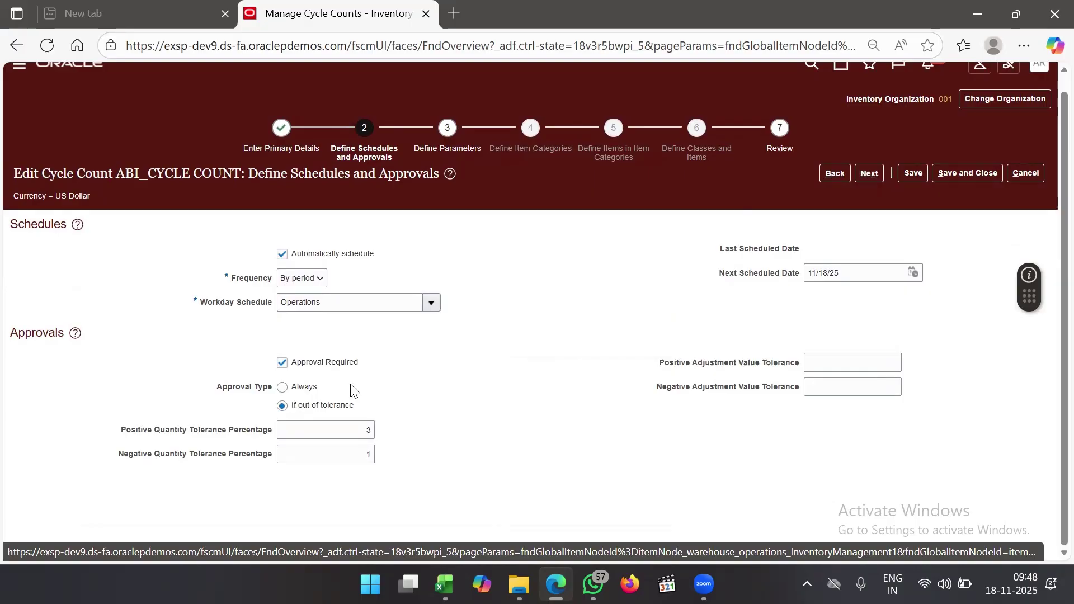
left_click(869, 174)
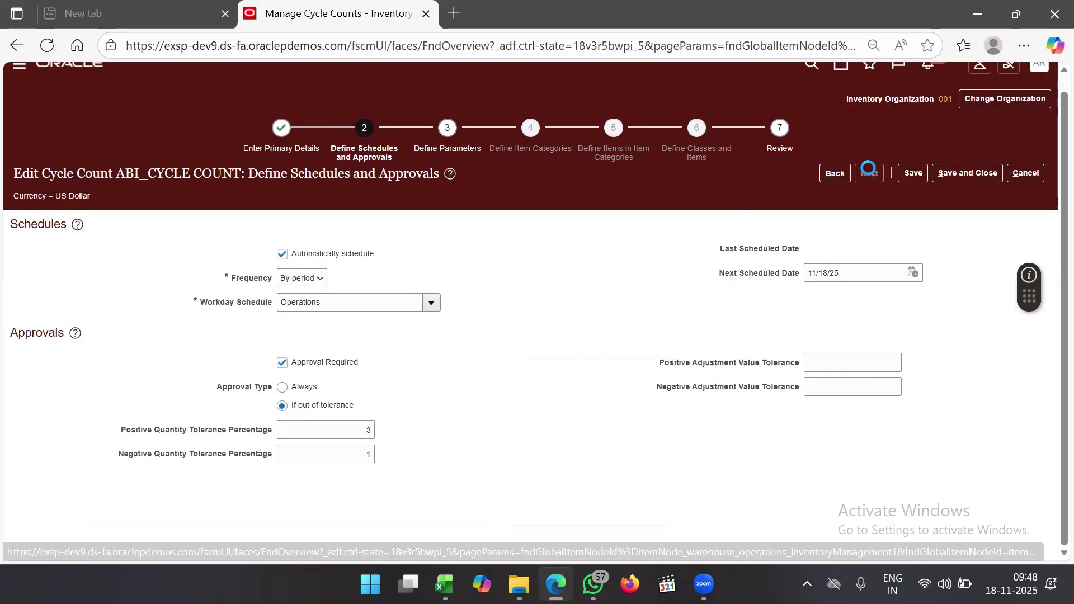
scroll(704, 372, "down", 1)
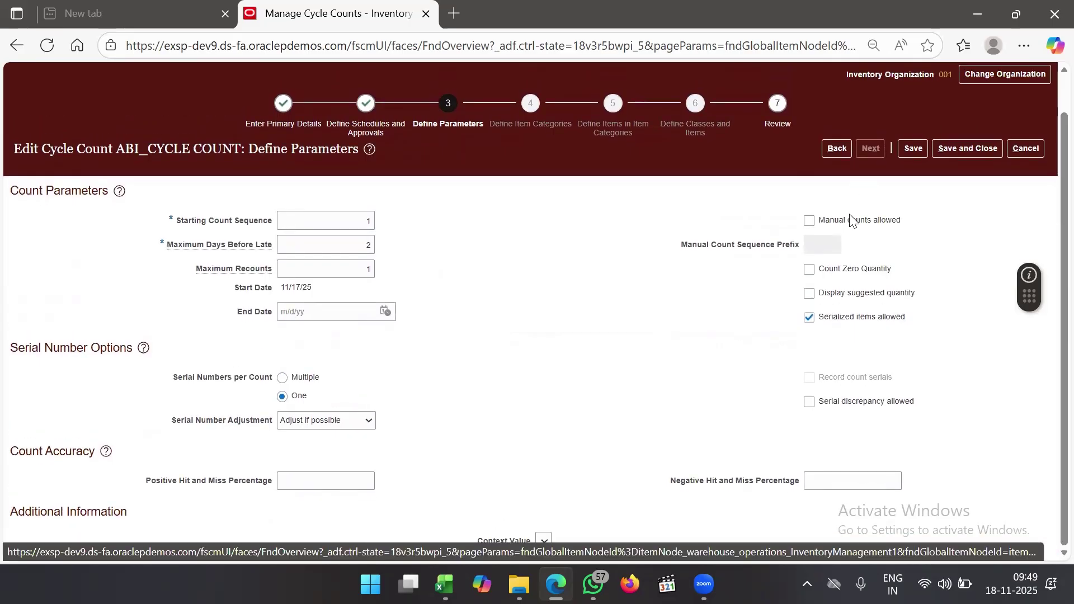
left_click(913, 149)
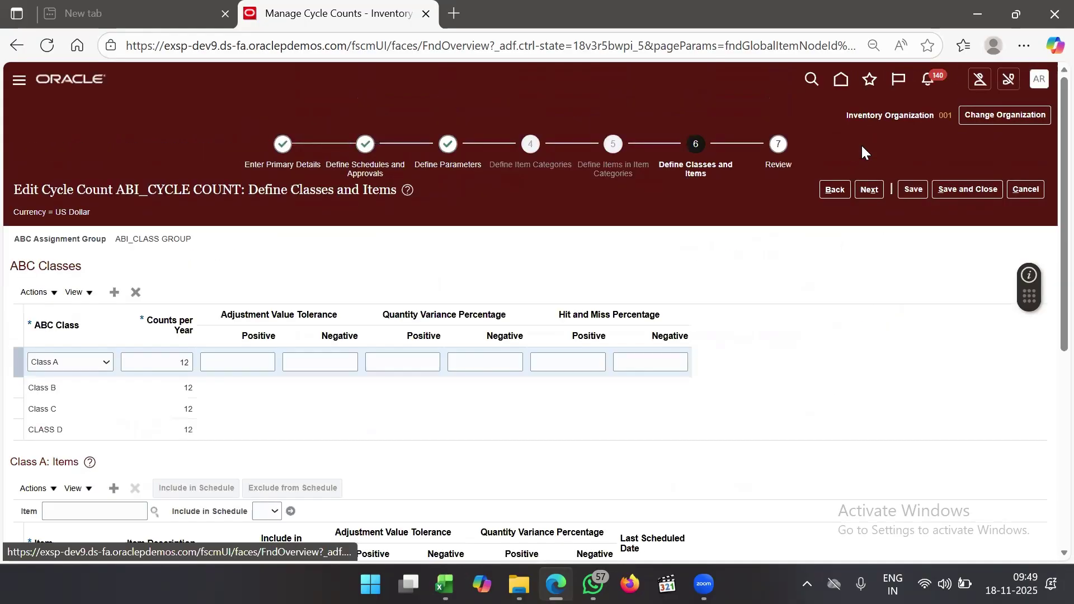
left_click(868, 190)
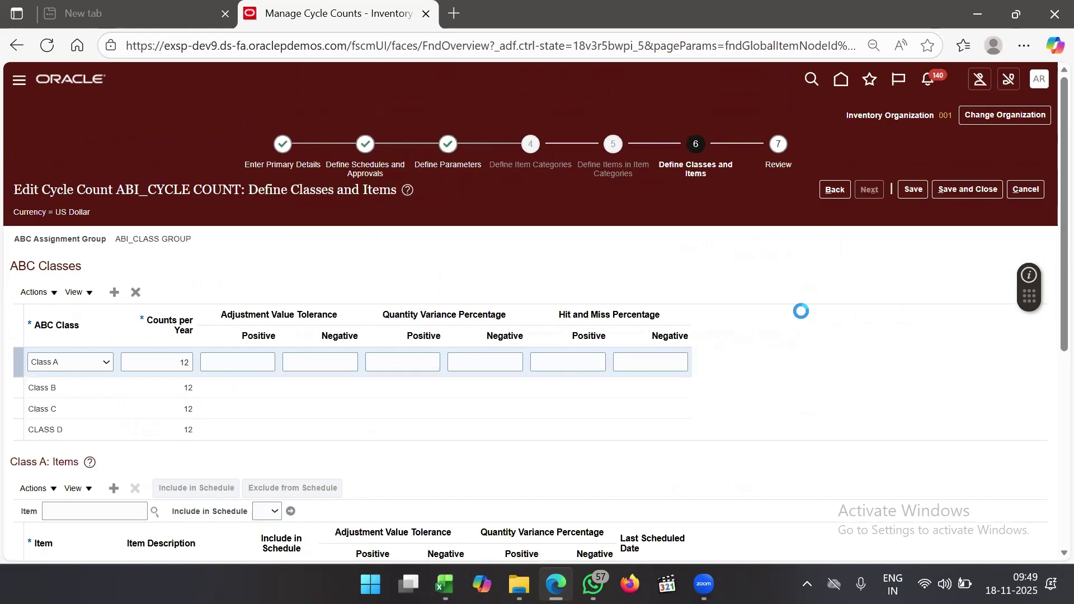
left_click(963, 188)
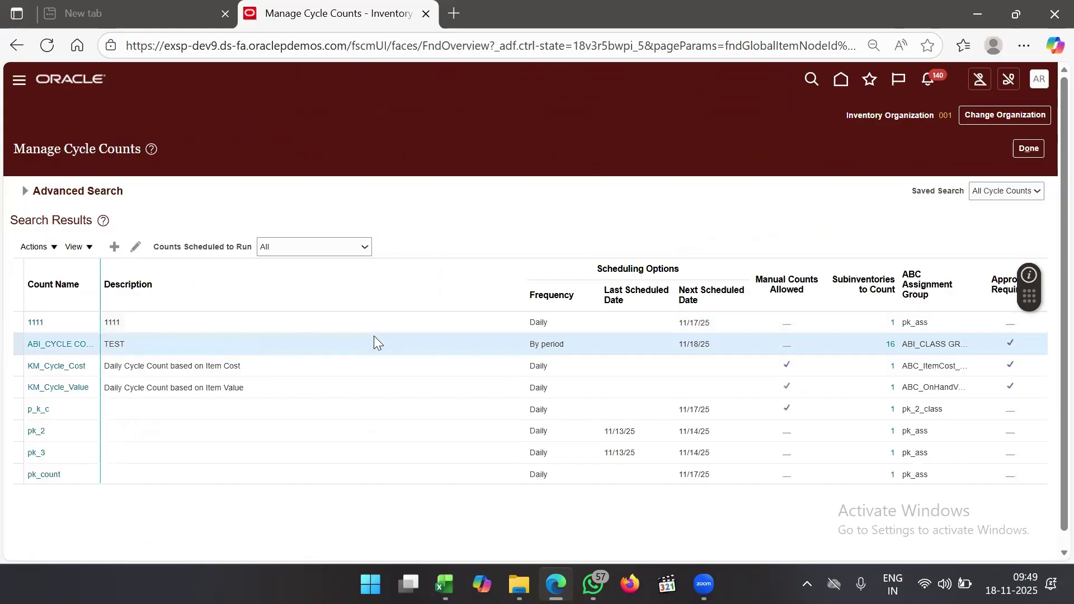
Generate count schedules for ABI_CYCLE COUNT, select the submitted process number and dismiss the message
left_click(33, 247)
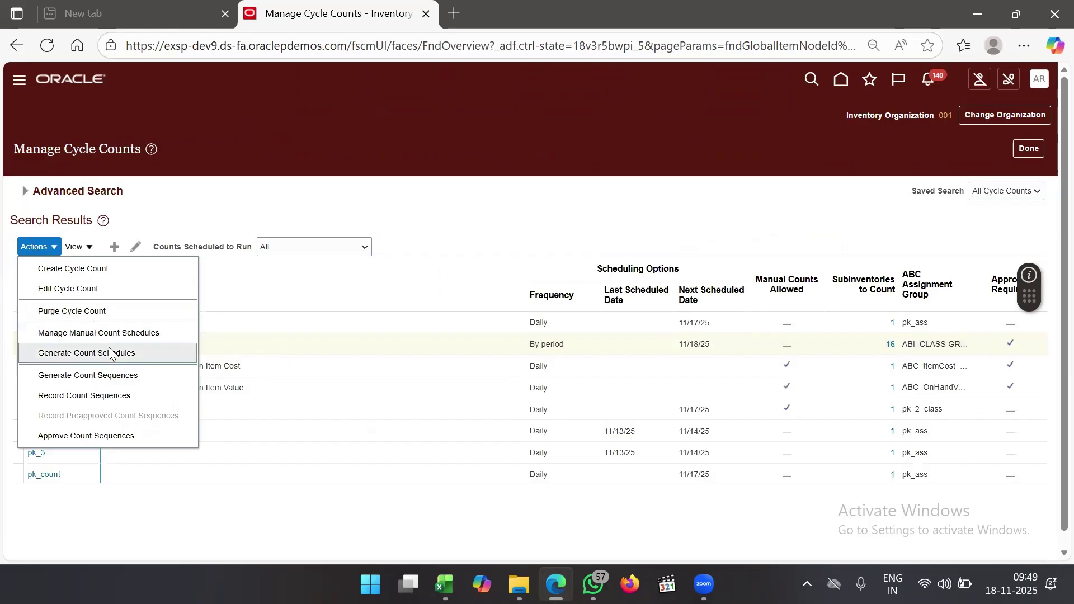
left_click(135, 361)
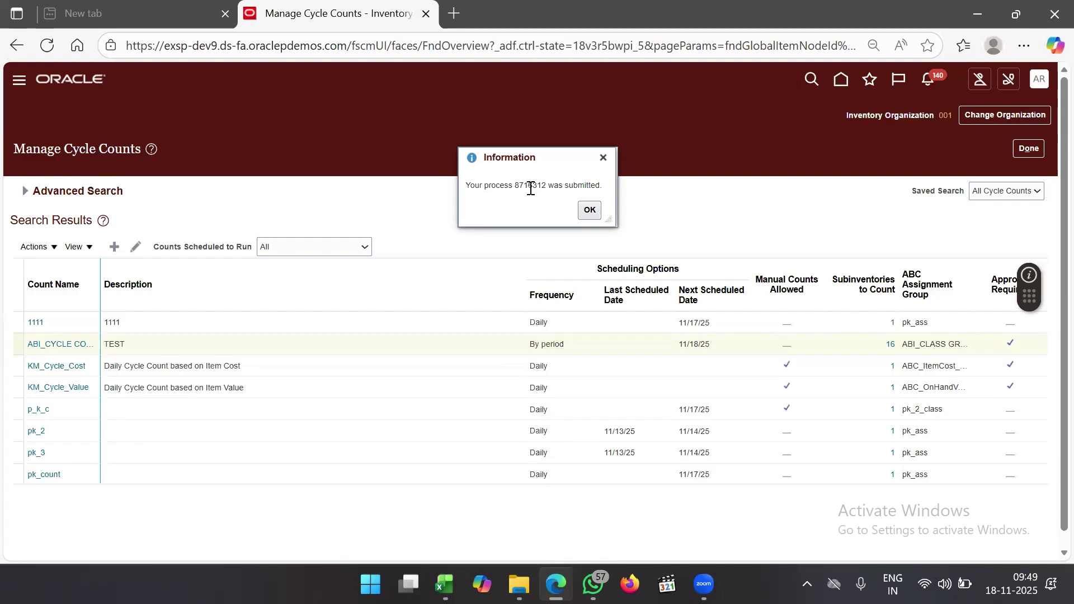
left_click_drag(516, 185, 552, 185)
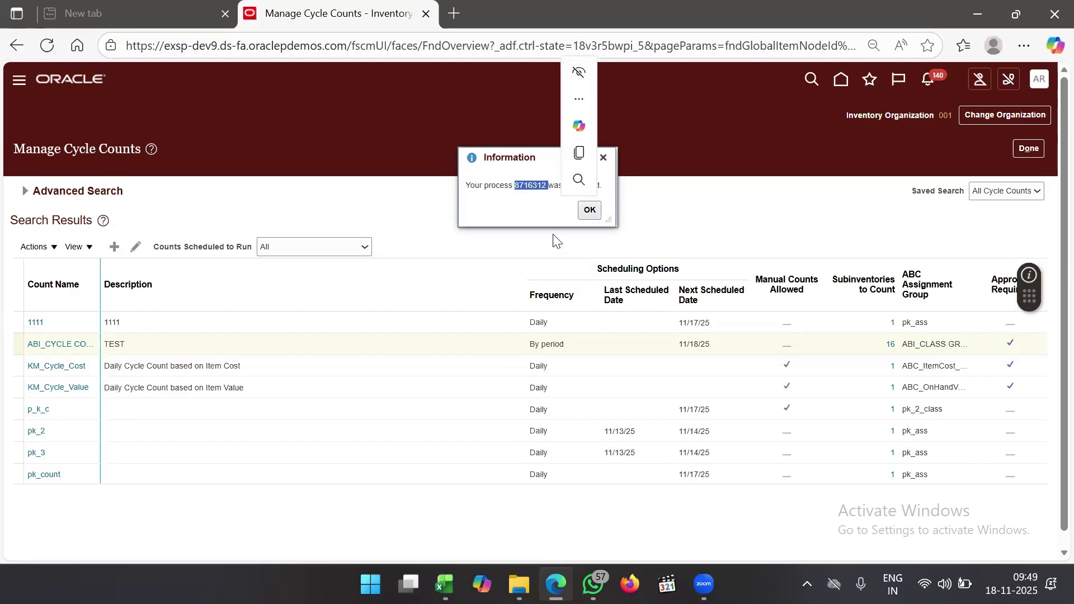
left_click(589, 210)
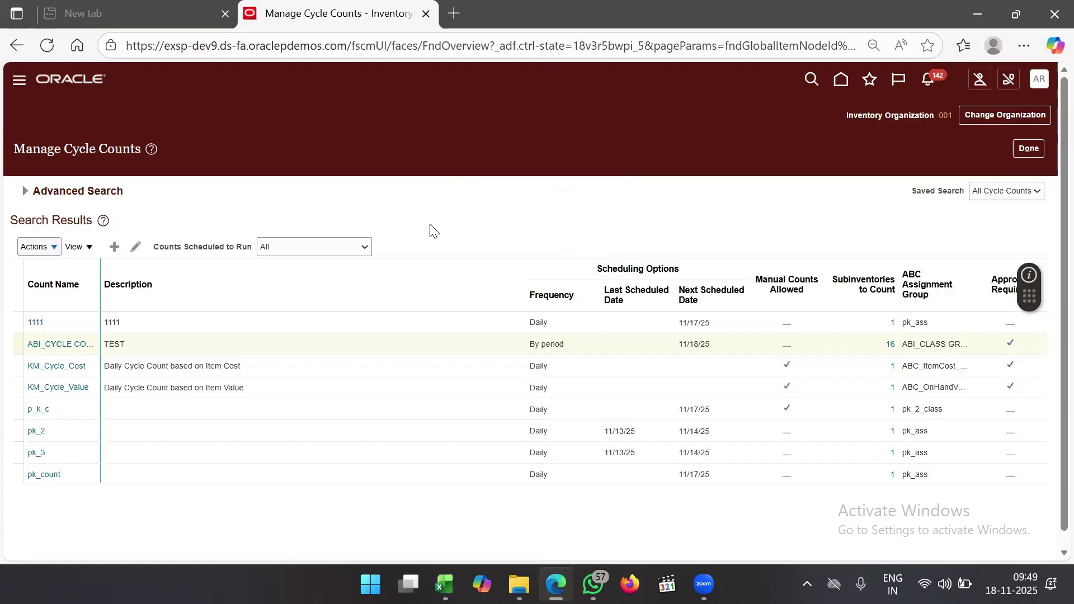
Duplicate the Manage Cycle Counts browser tab and switch to the duplicate showing the Oracle home page
right_click(362, 9)
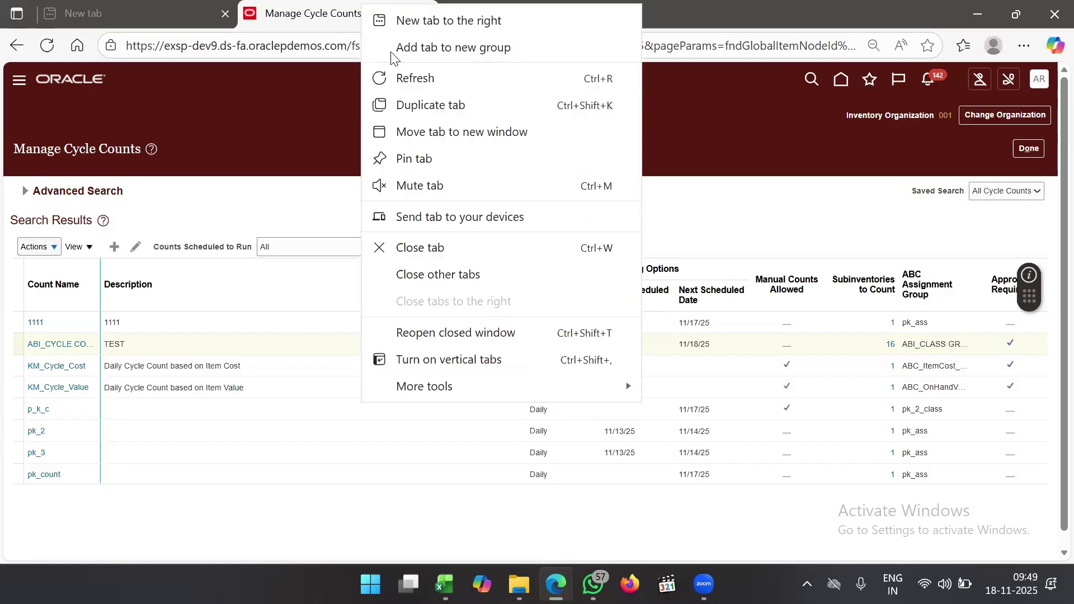
left_click(466, 115)
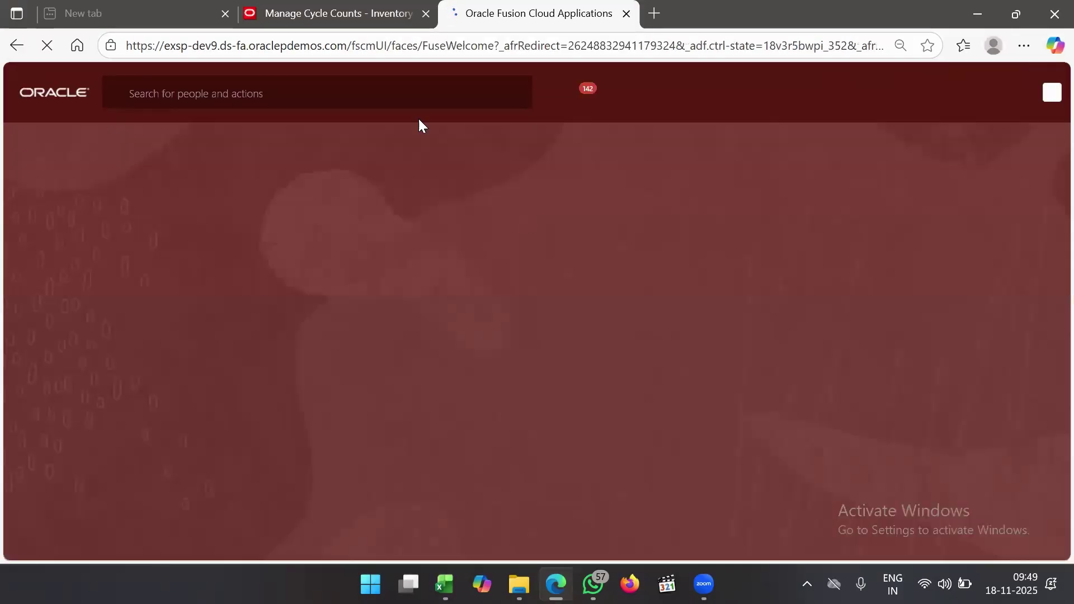
key("ctrl+shift+Tab")
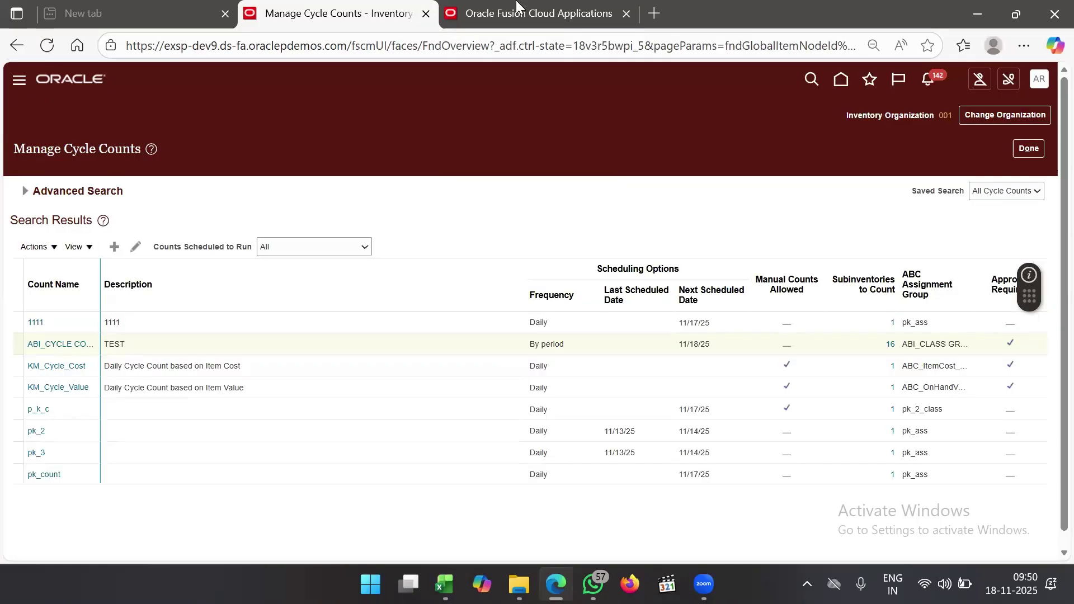
key("ctrl+Tab")
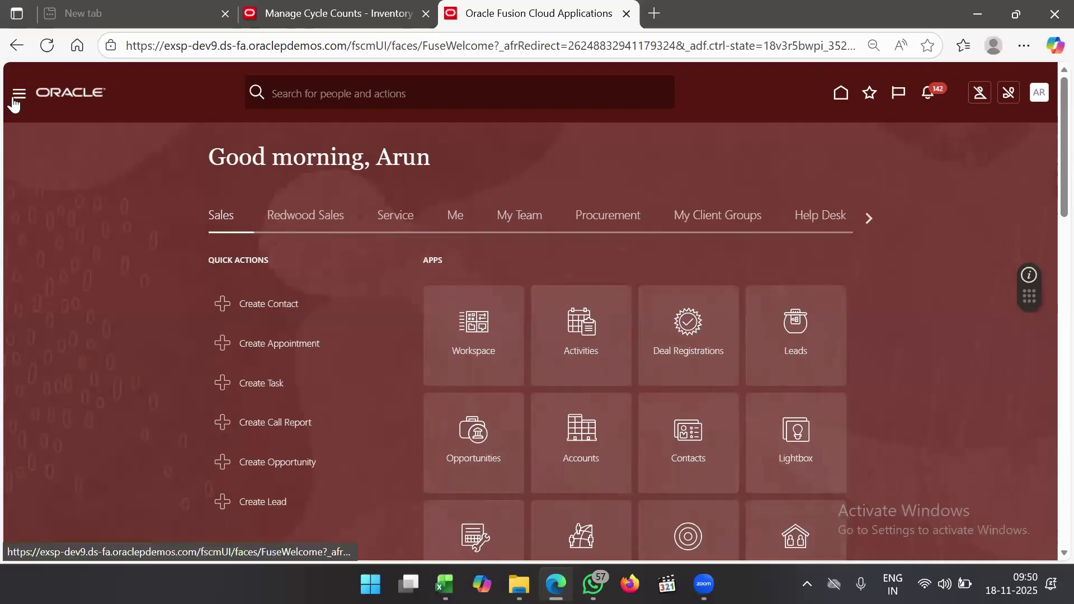
Open the Scheduled Processes page from the Tools group of the navigator
left_click(15, 104)
scroll(168, 339, "down", 7)
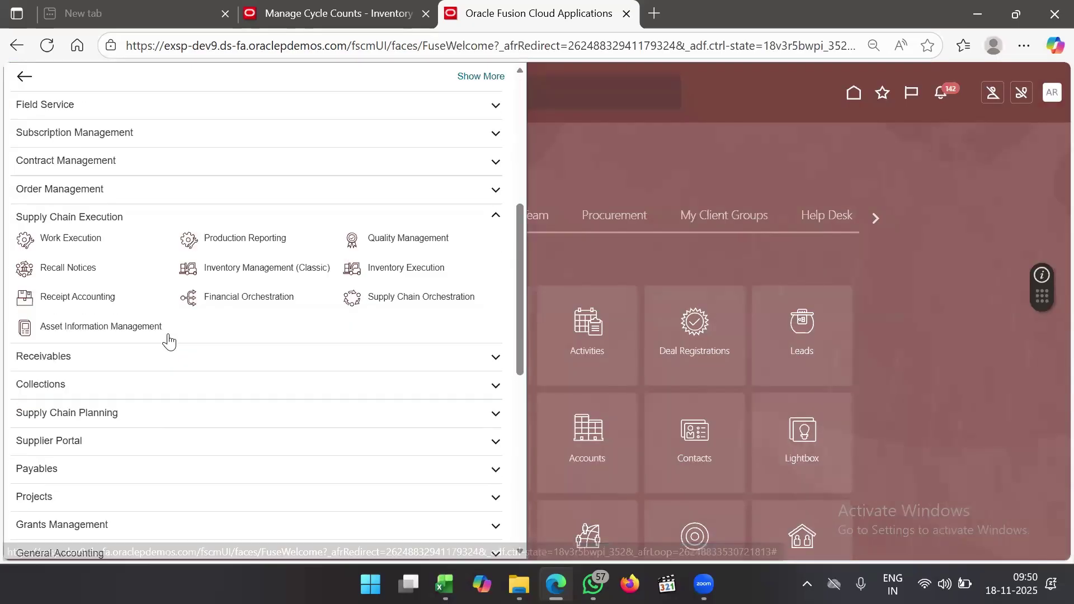
scroll(167, 339, "down", 4)
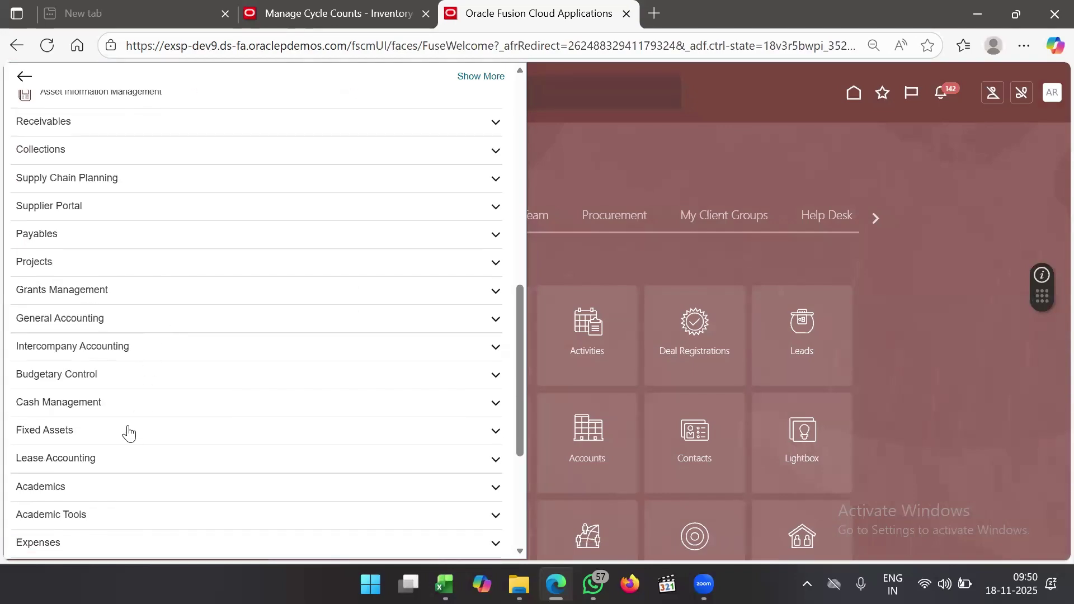
scroll(127, 436, "down", 4)
scroll(126, 439, "down", 2)
left_click(126, 431)
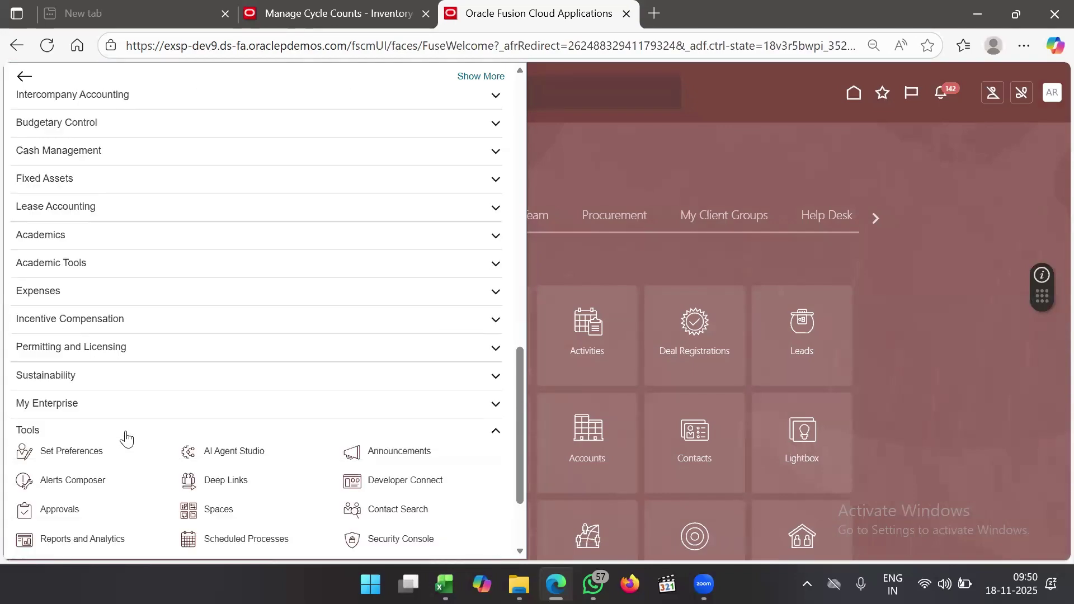
left_click(127, 432)
left_click(126, 437)
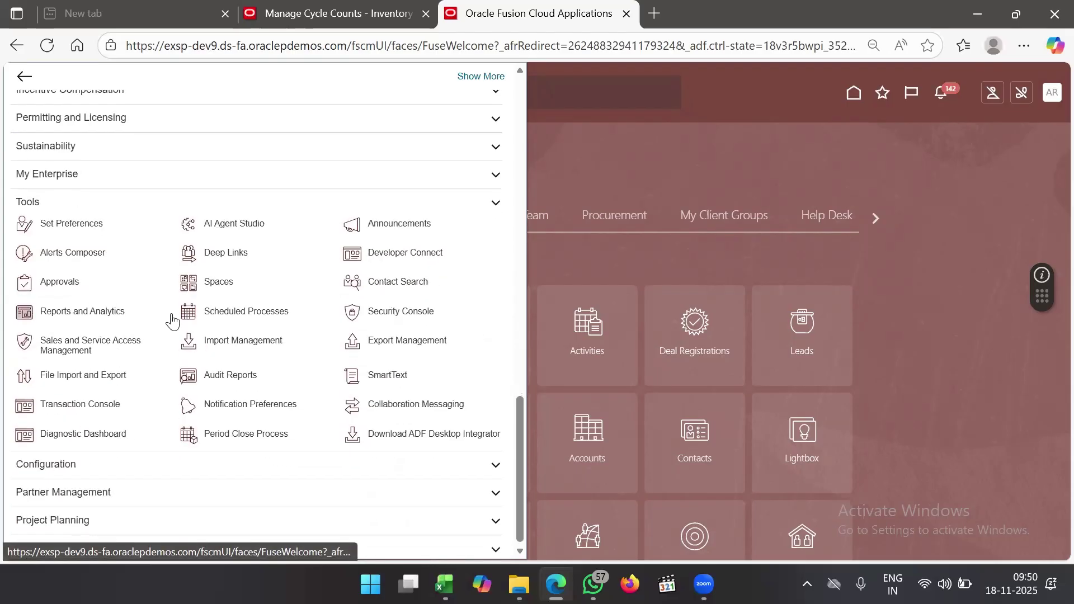
left_click(242, 312)
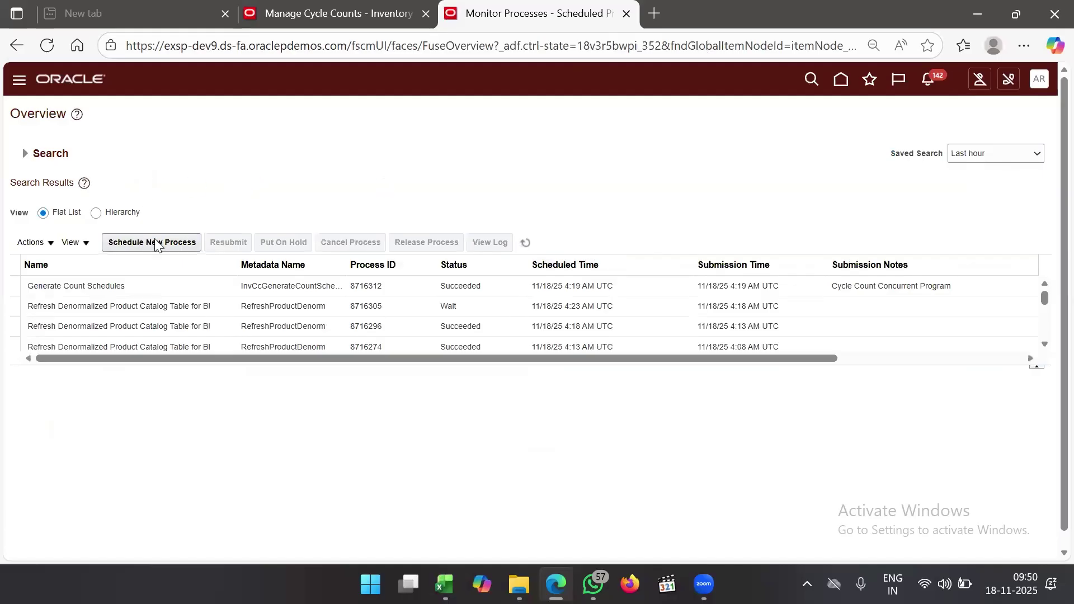
Select the Generate Count Schedules process in the search results and copy its name
left_click(124, 285)
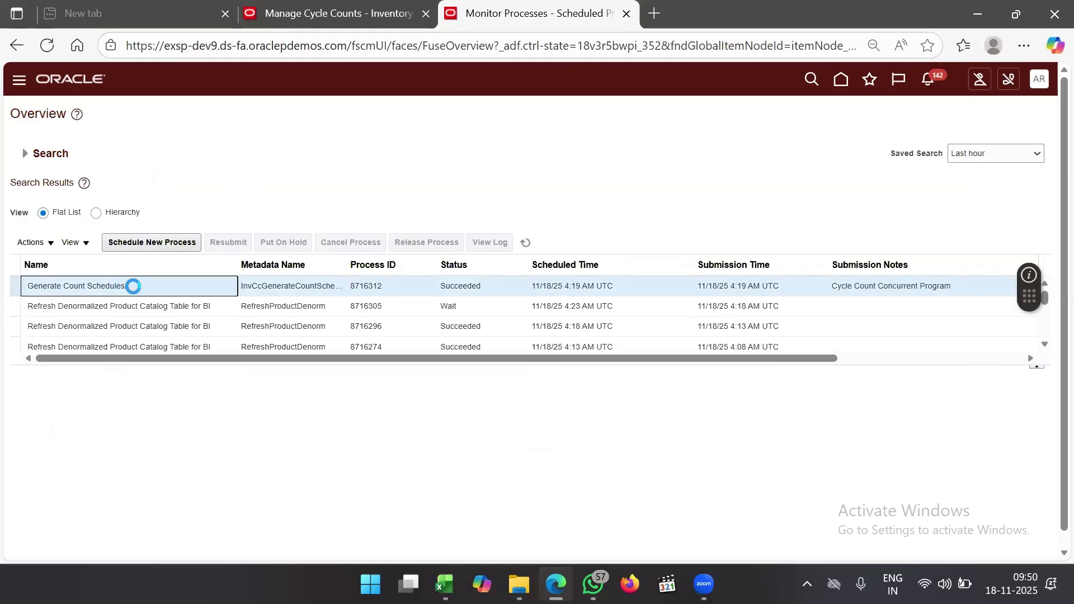
left_click(134, 287)
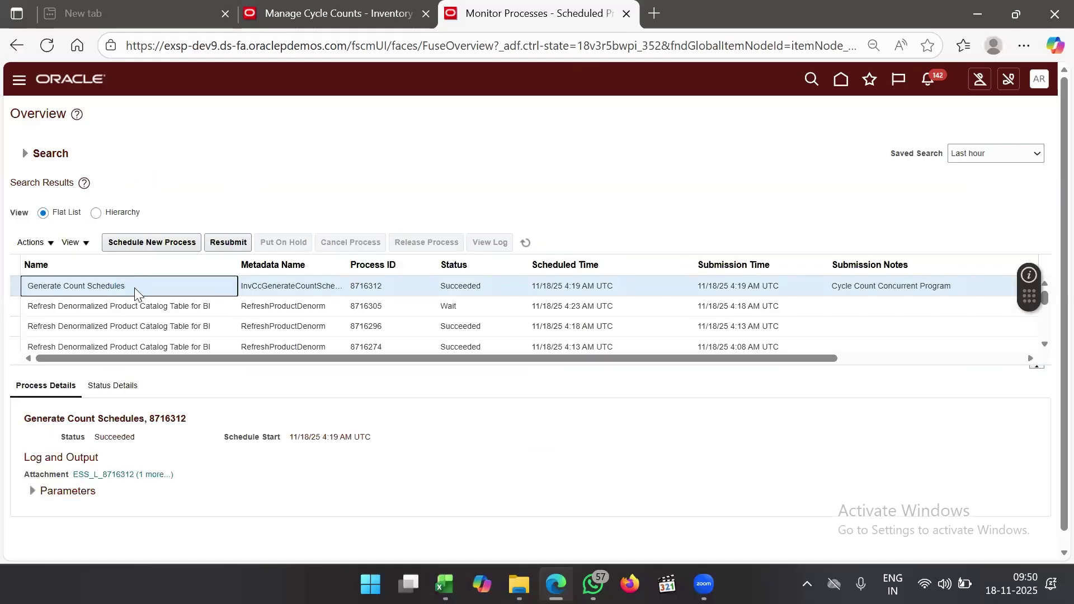
left_click_drag(134, 289, 27, 290)
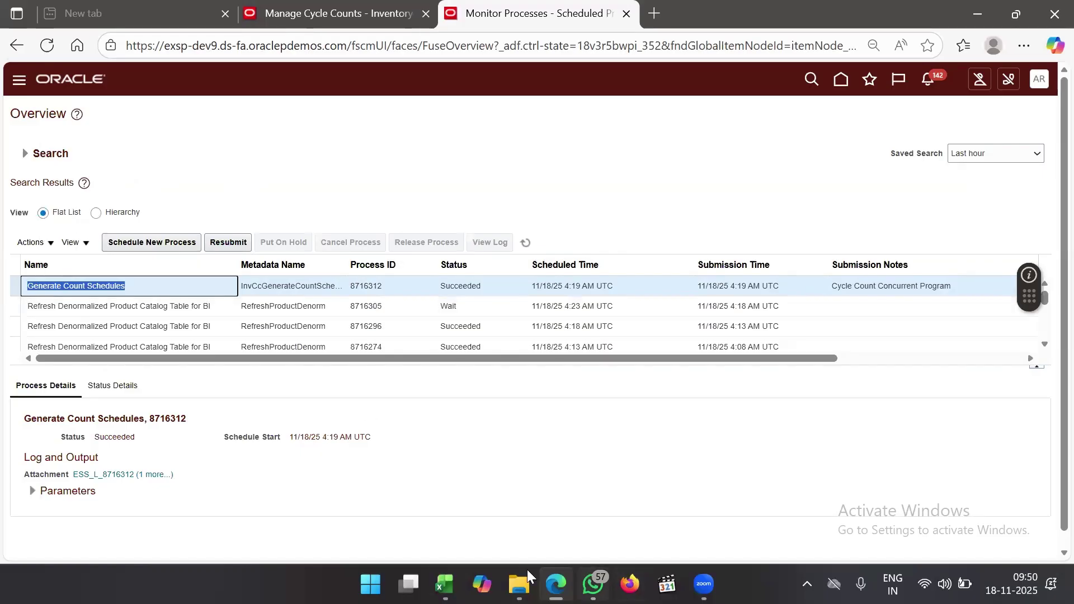
Switch to the Training1.xlsx workbook in Excel, enter "1.Generate Count Schedules" in A65 and "2." in A66, and return to the browser
left_click(445, 585)
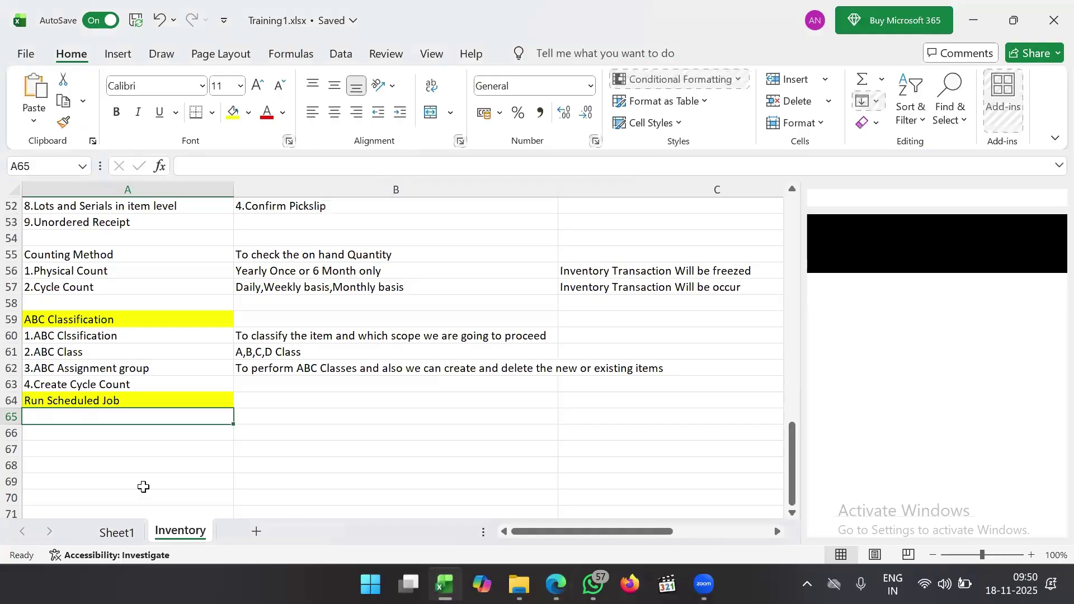
type("1.")
type("Generate Count Schedules")
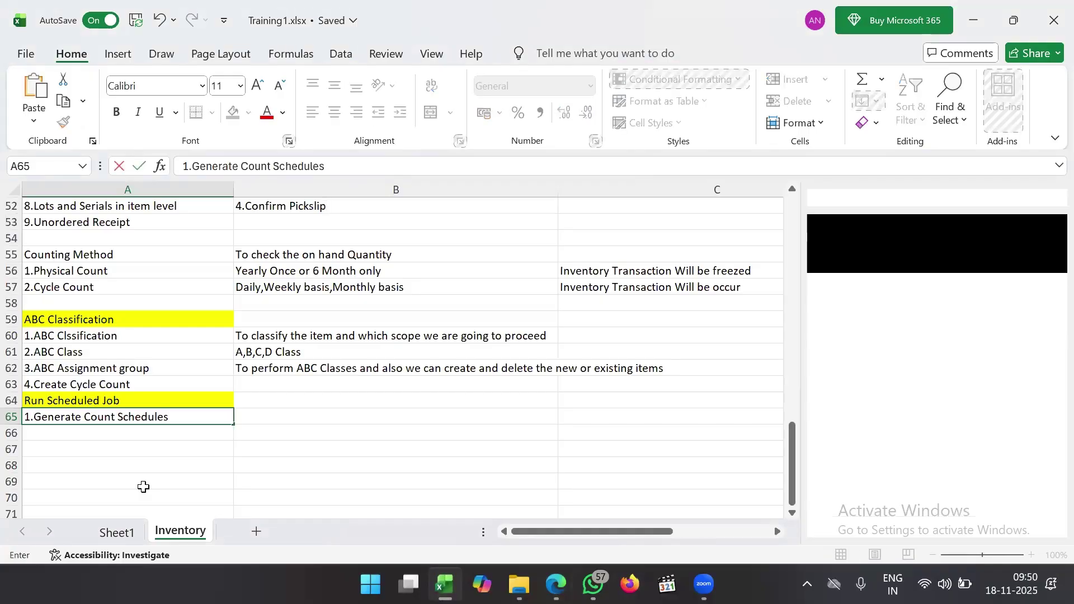
left_click(121, 429)
type("2.")
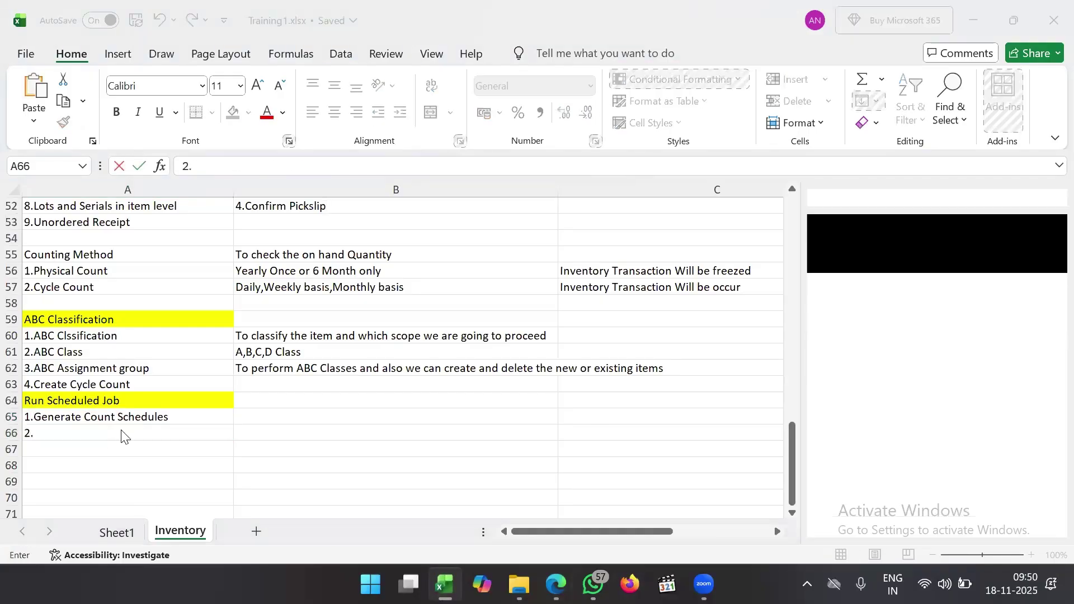
key("alt+Tab")
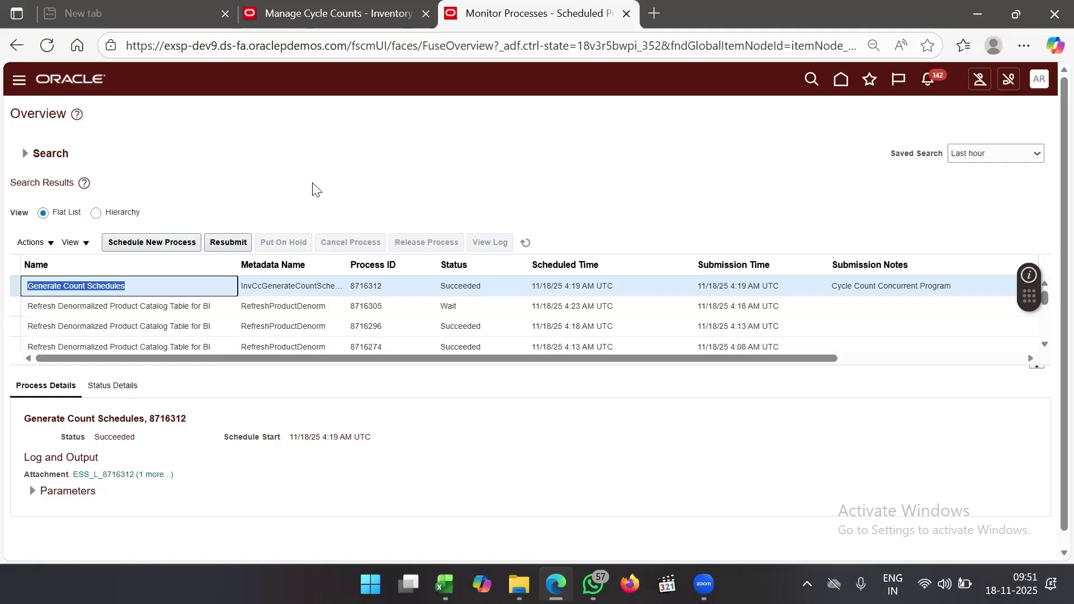
Generate count sequences for ABI_CYCLE COUNT on the Manage Cycle Counts page and check that the process is submitted
left_click(311, 19)
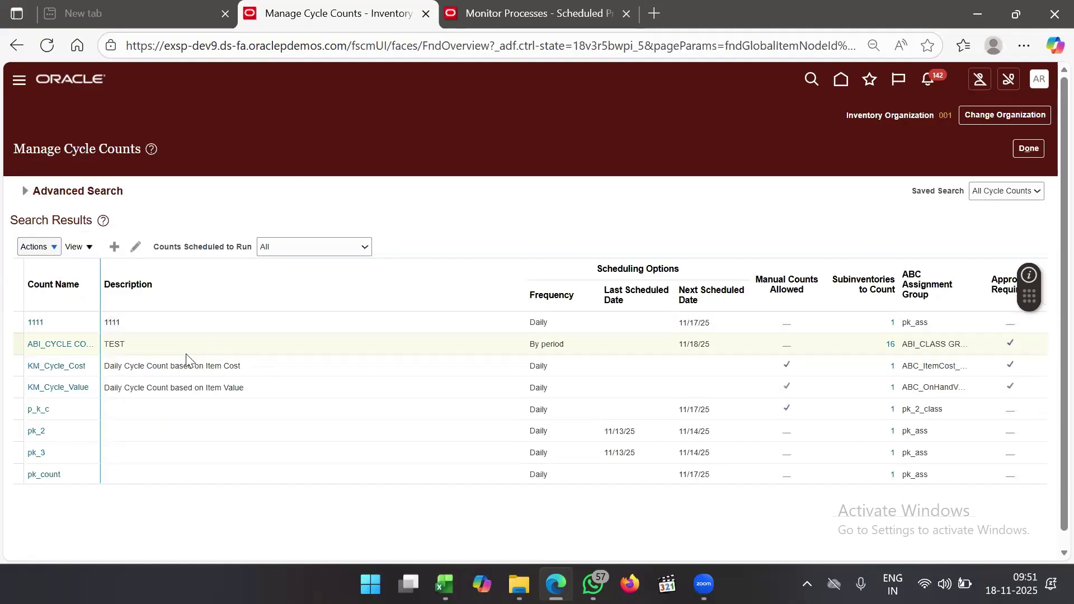
left_click(35, 246)
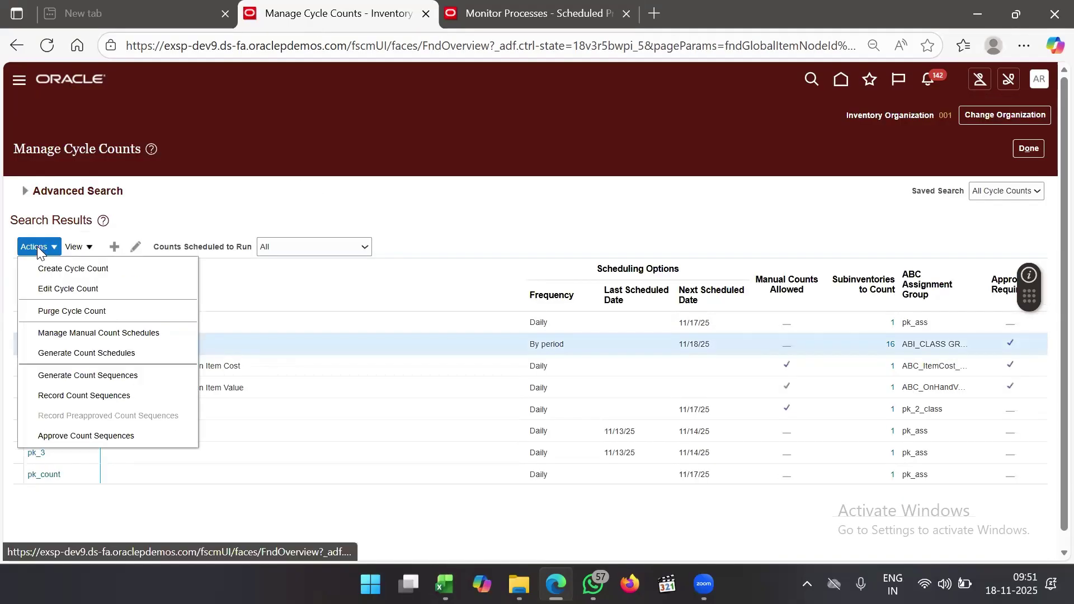
left_click(119, 376)
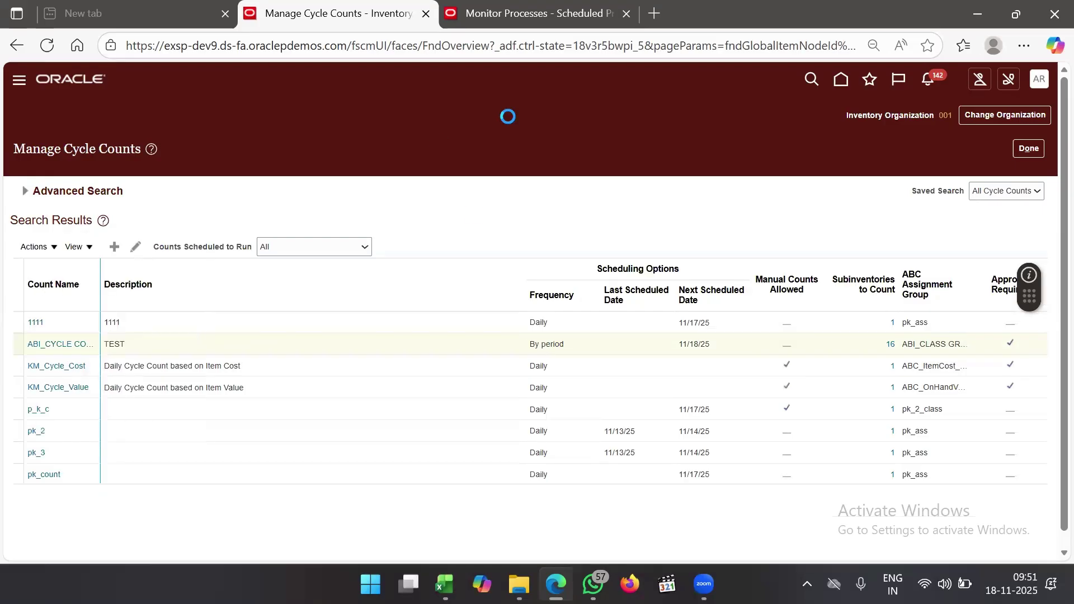
left_click(526, 12)
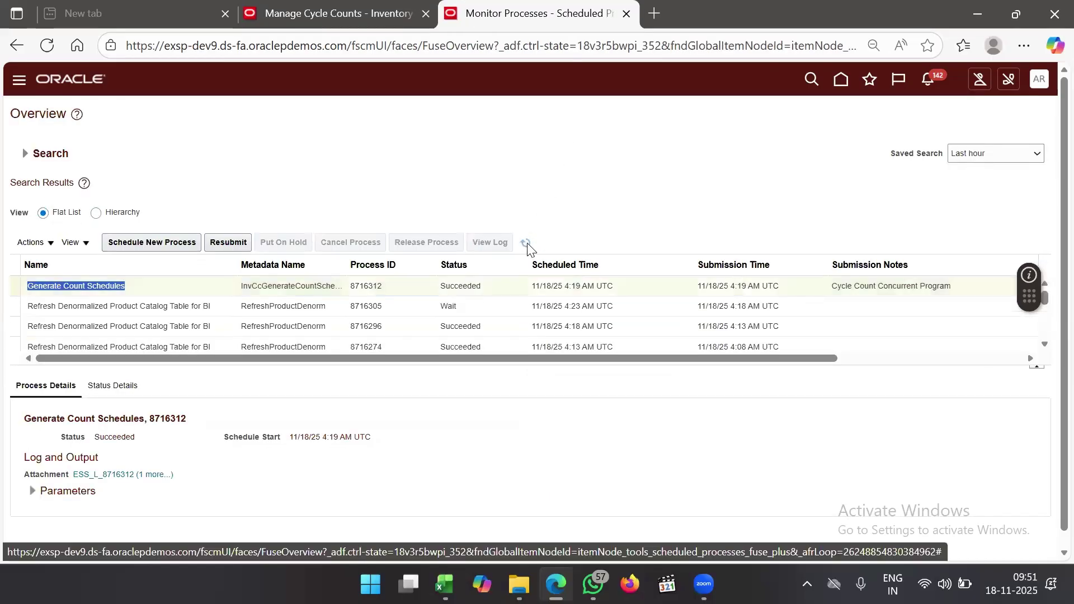
left_click(344, 5)
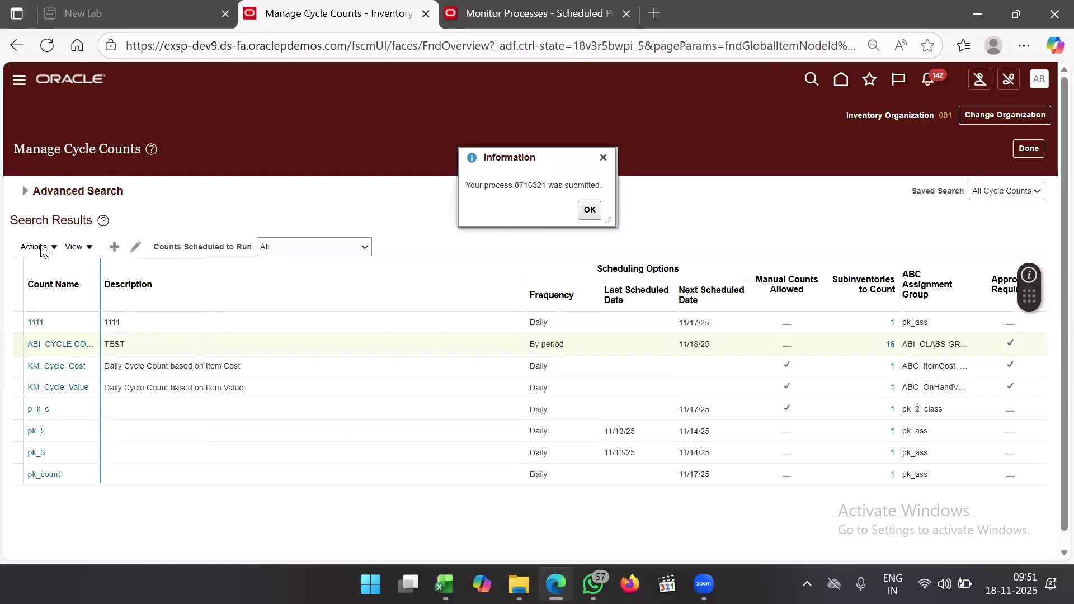
left_click(40, 246)
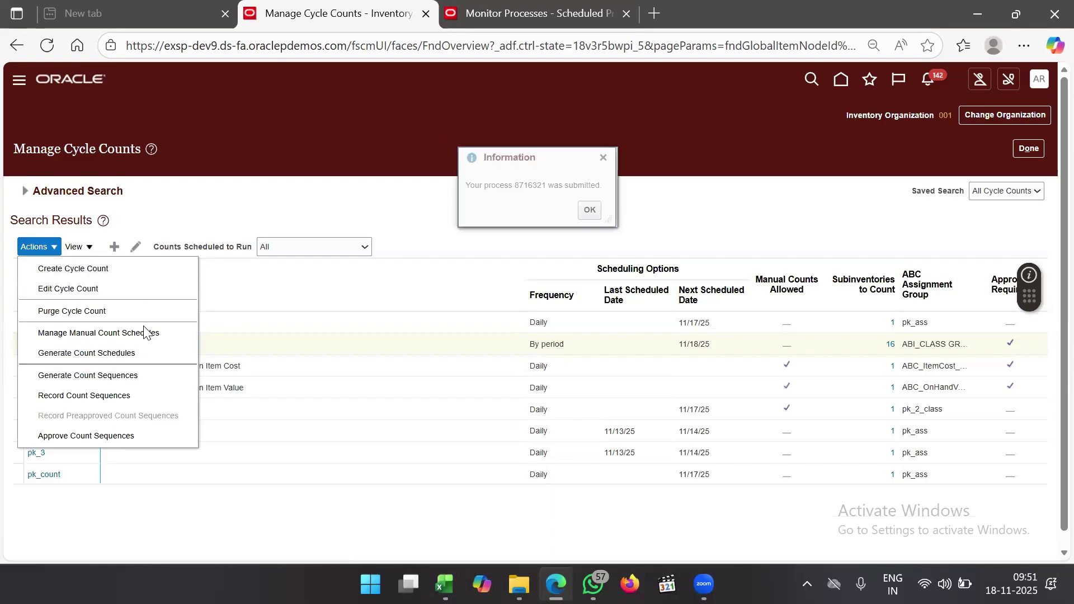
Return to the scheduled processes list and refresh it until the Generate Count Sequences process completes
left_click(514, 12)
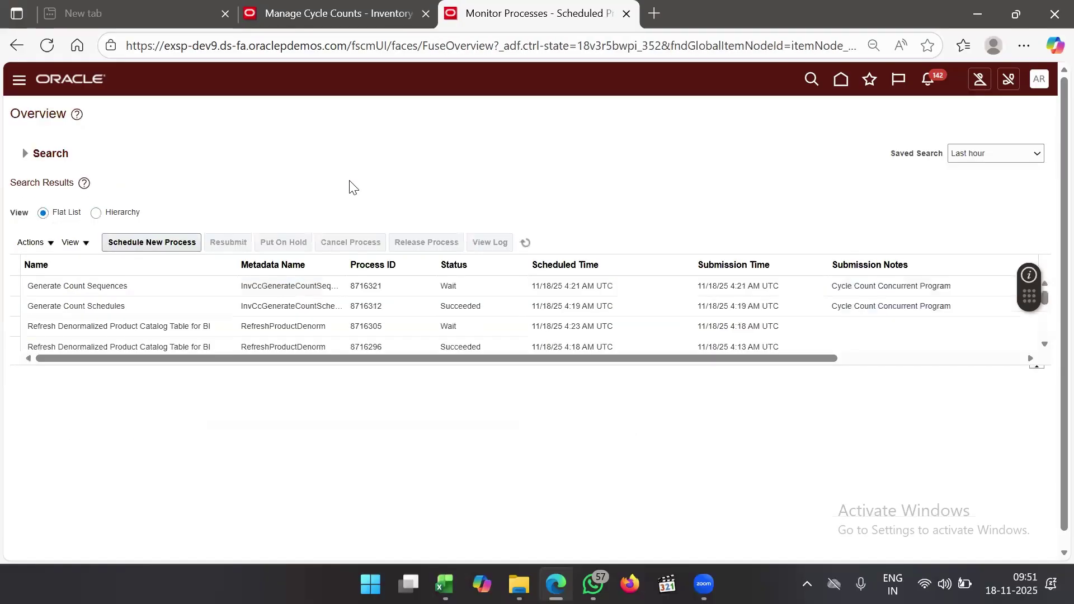
left_click(528, 245)
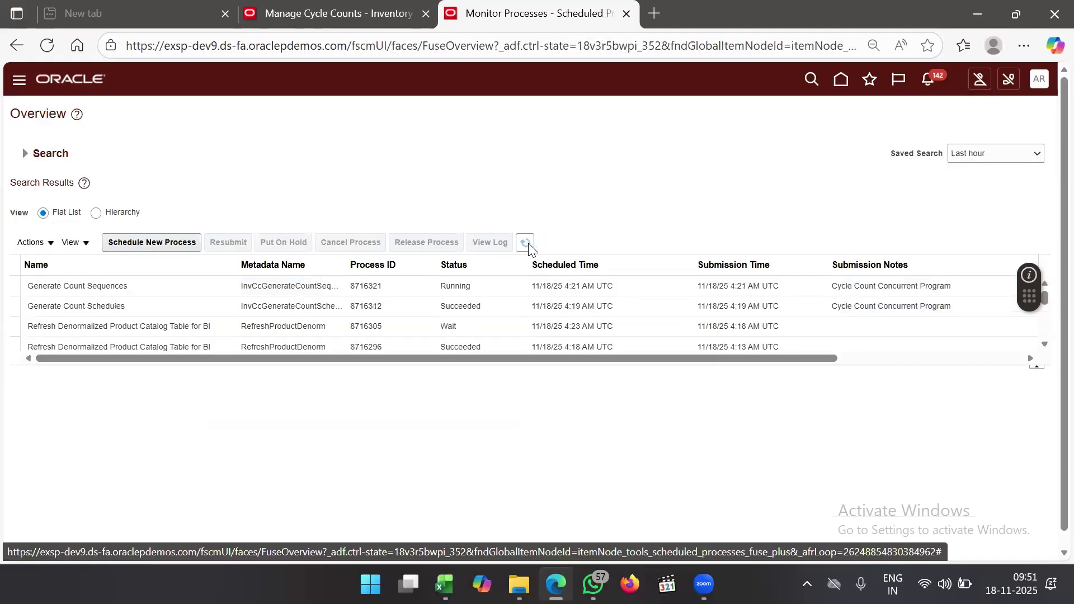
left_click(527, 245)
left_click(526, 243)
left_click(529, 245)
left_click(528, 244)
left_click(529, 244)
left_click(528, 244)
left_click(529, 244)
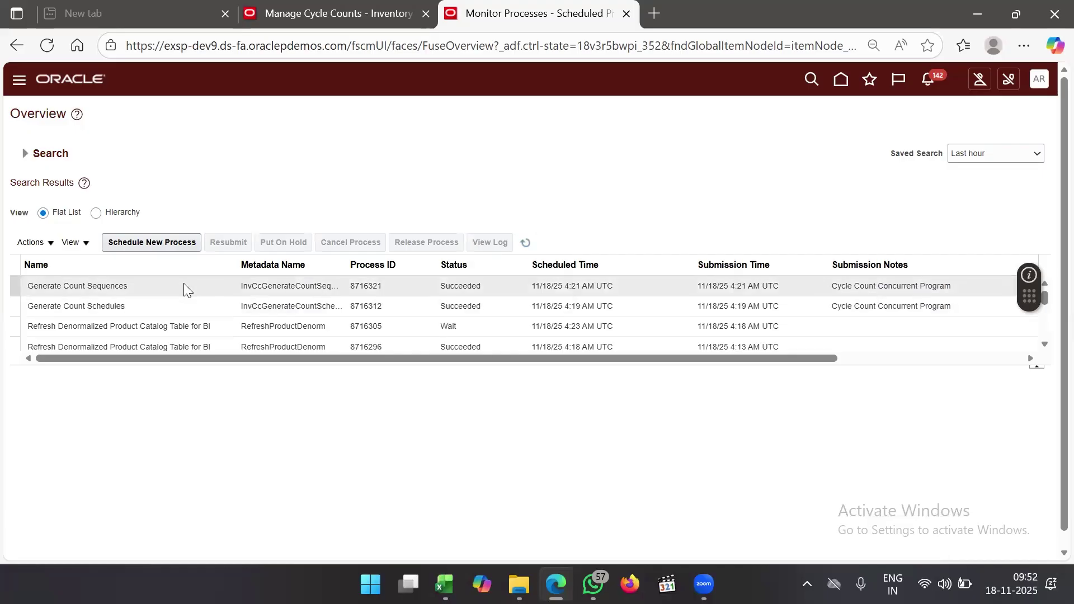
Select the Generate Count Sequences process and request its log and output attachments
left_click(187, 284)
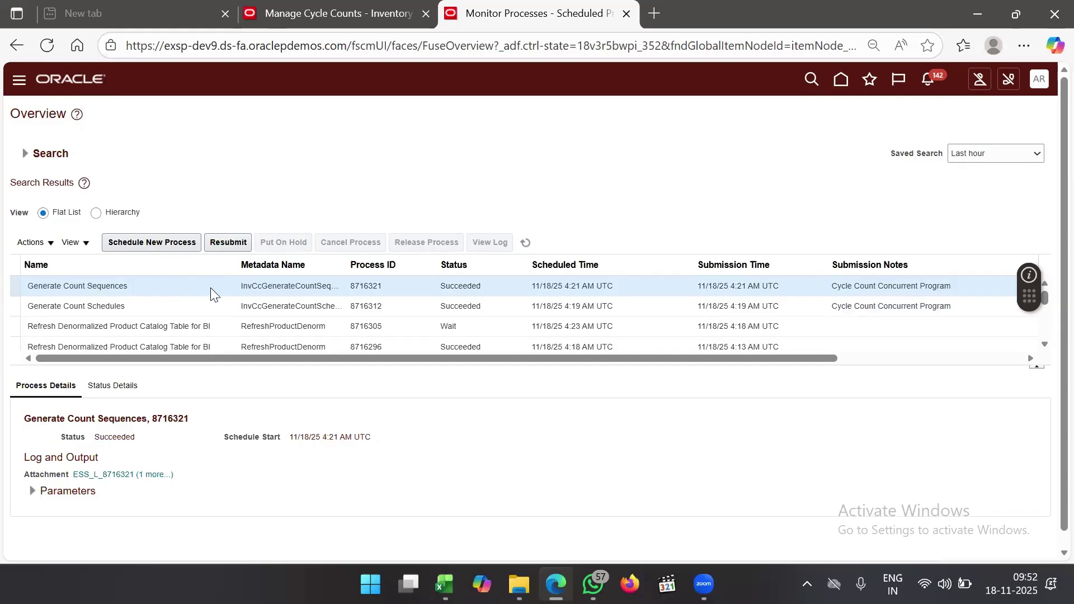
scroll(318, 409, "down", 2)
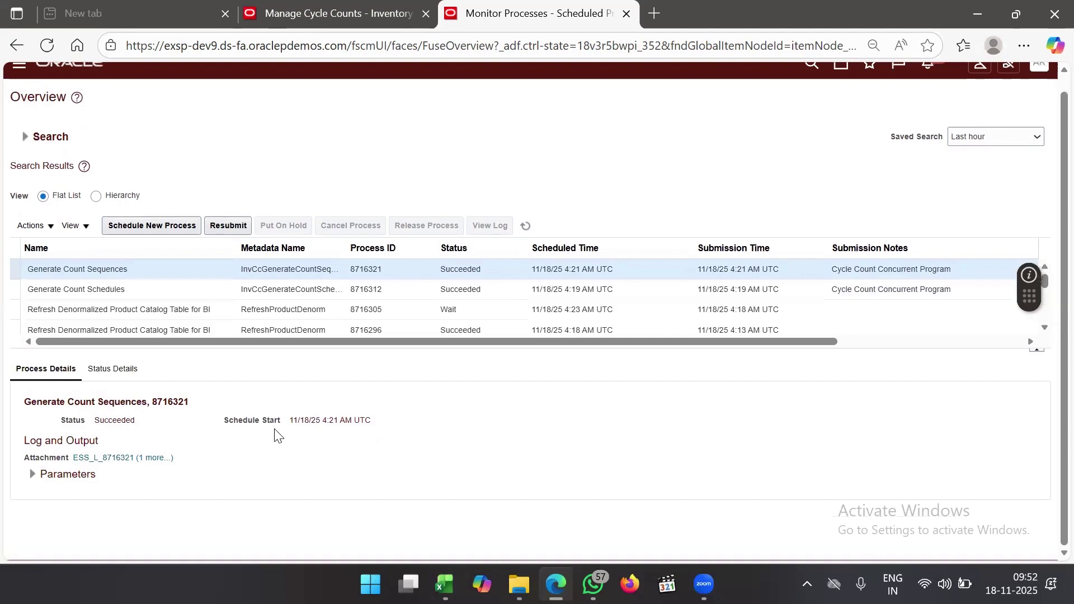
left_click(161, 459)
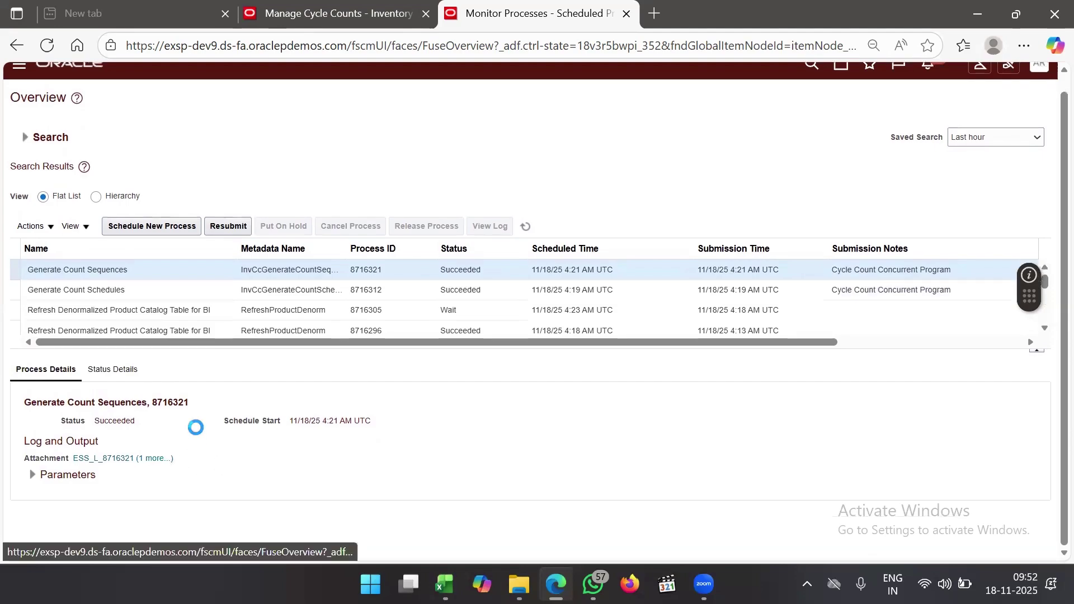
Select the Generate Count Schedules process, list its attachments and open the 8716312.log file
left_click(219, 297)
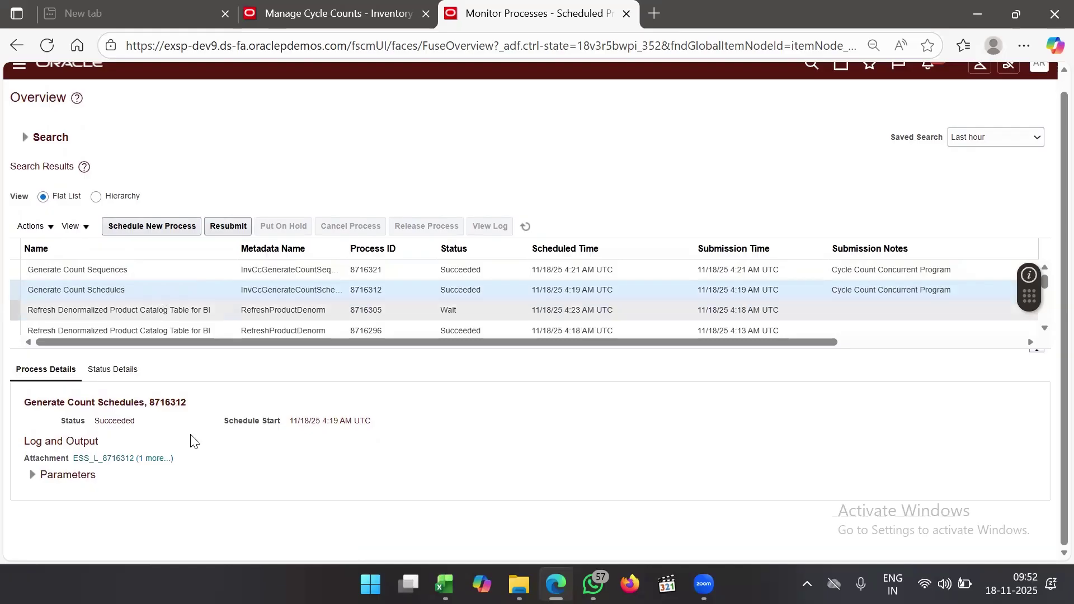
left_click(157, 459)
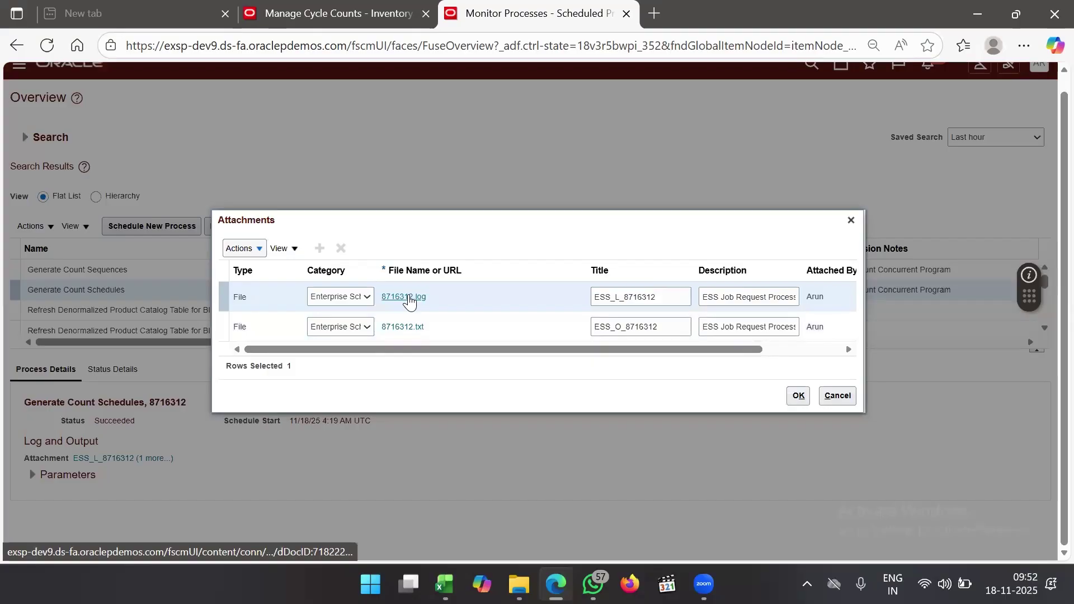
left_click(410, 301)
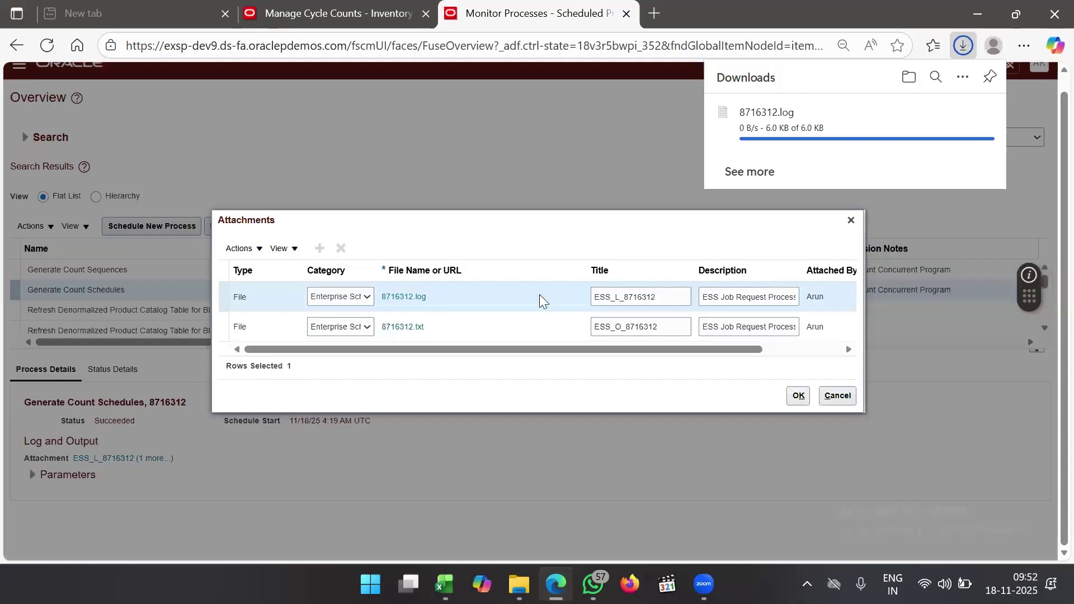
left_click(420, 329)
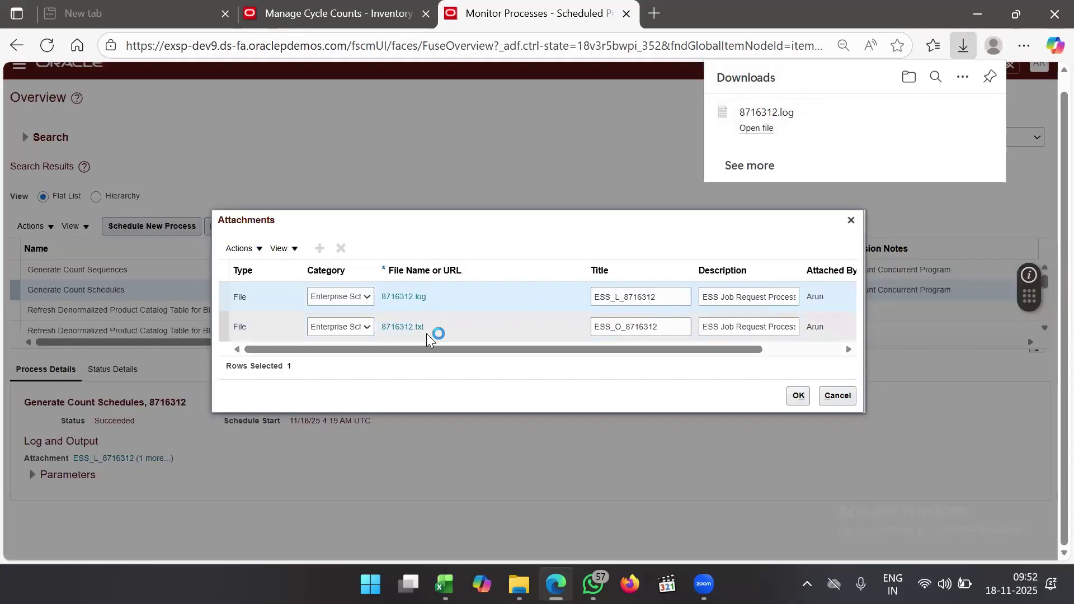
Examine the log's execution summary for the number of count schedules created, and minimize the log and close the attachments list
scroll(427, 334, "down", 20)
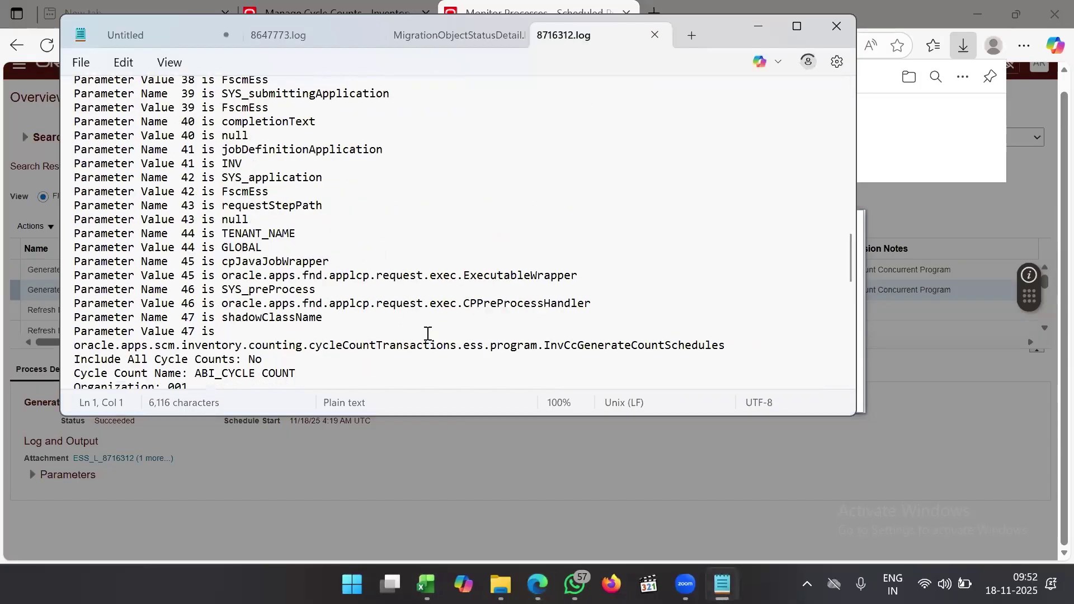
scroll(428, 333, "down", 15)
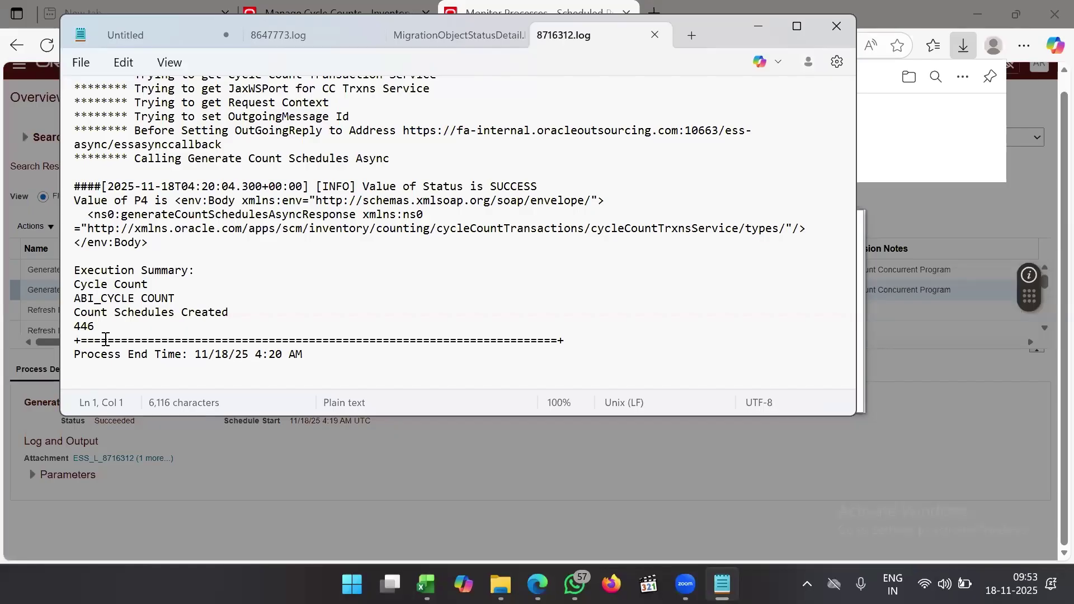
left_click_drag(95, 327, 73, 326)
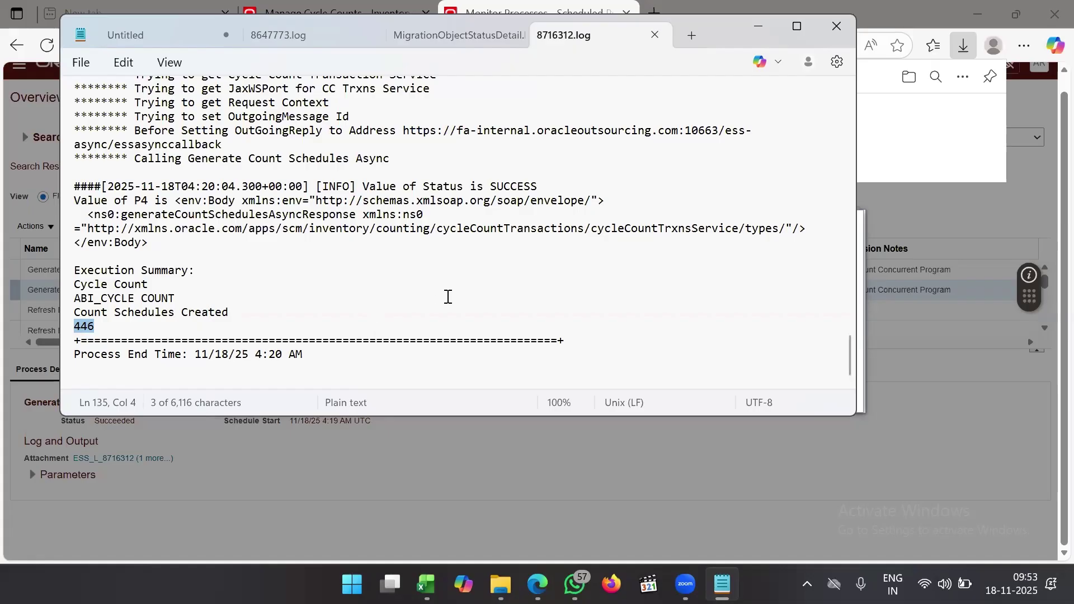
scroll(448, 297, "up", 3)
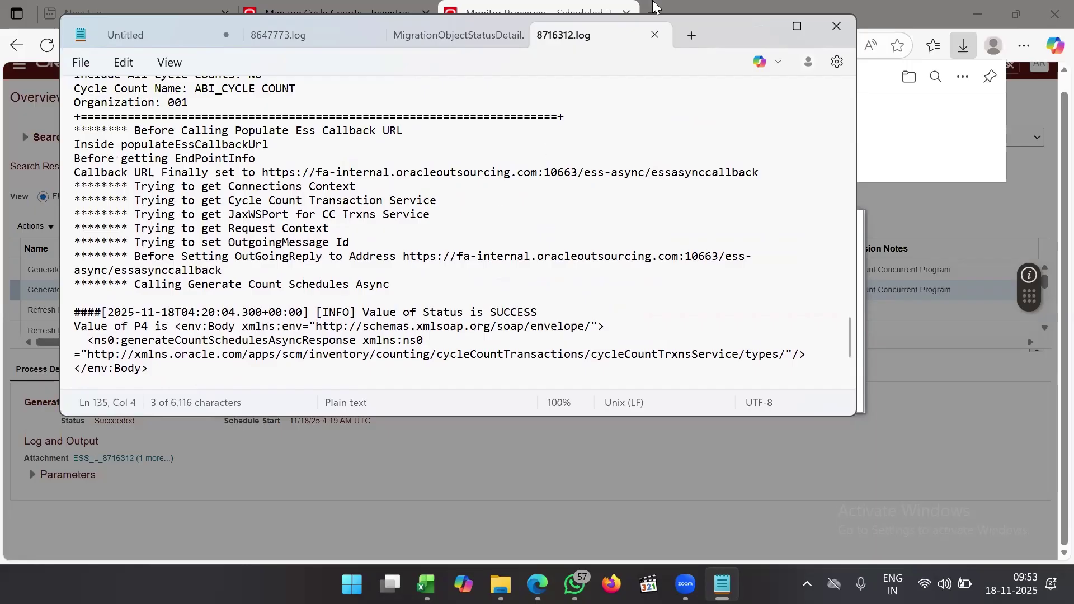
left_click(758, 26)
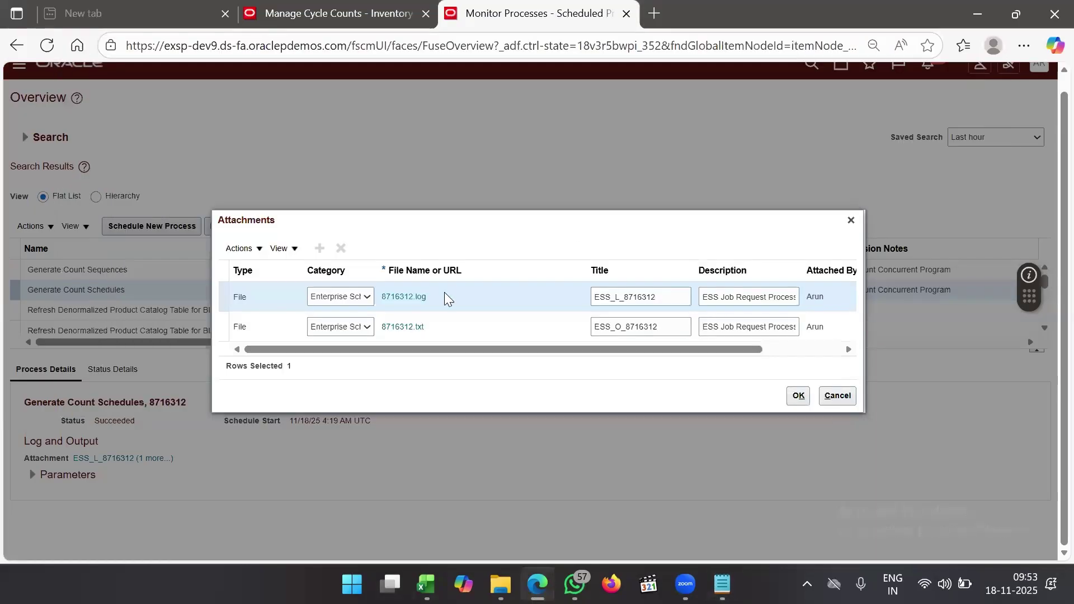
left_click(799, 397)
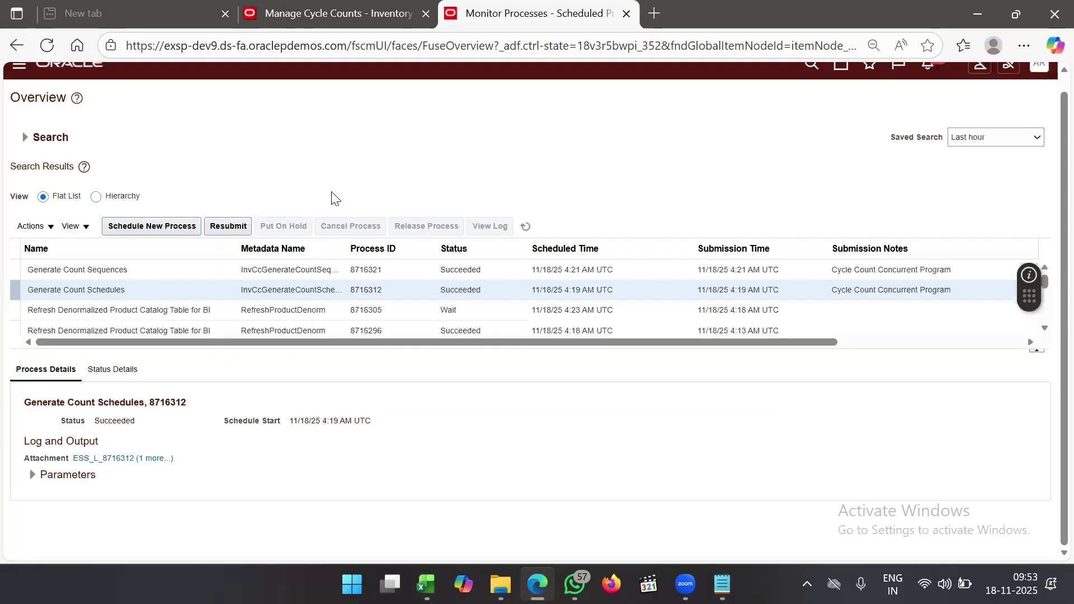
Open the 8716321.log attachment of the Generate Count Sequences process, examine its execution summary, and close the attachments list
left_click(190, 270)
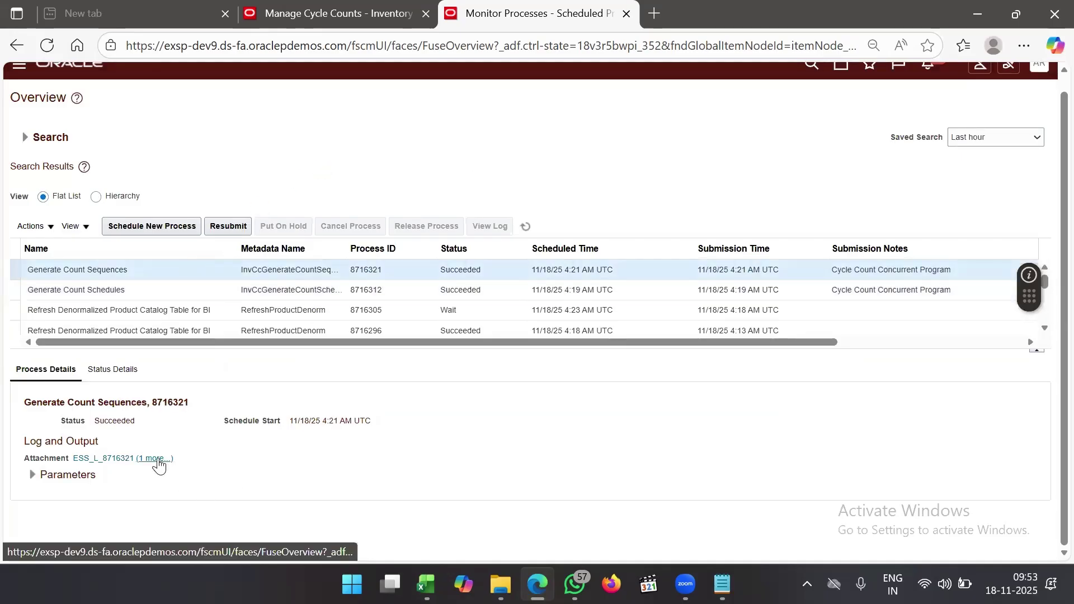
left_click(158, 459)
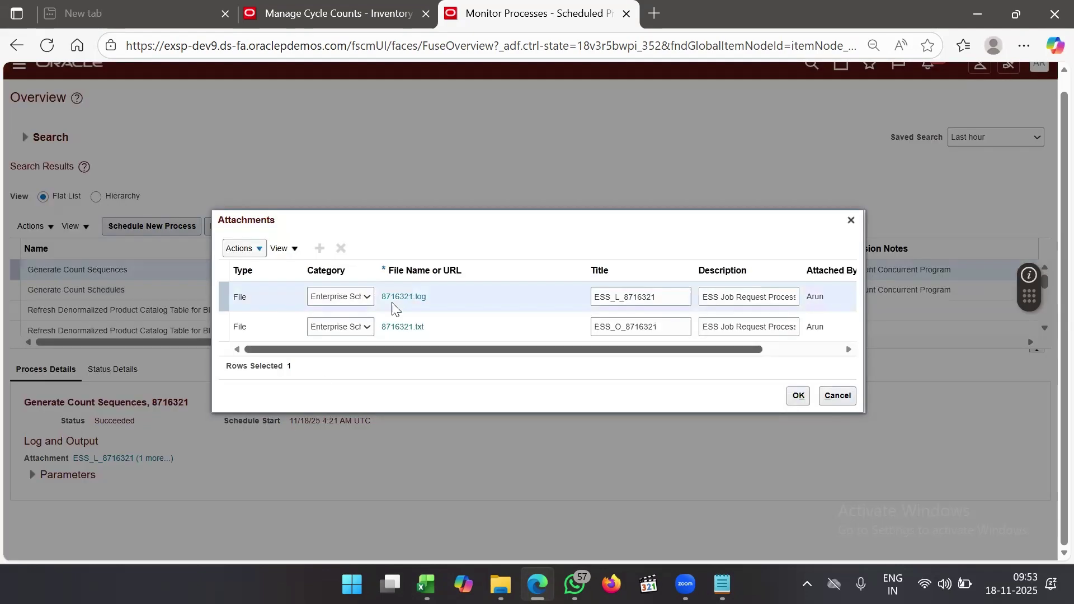
left_click(414, 301)
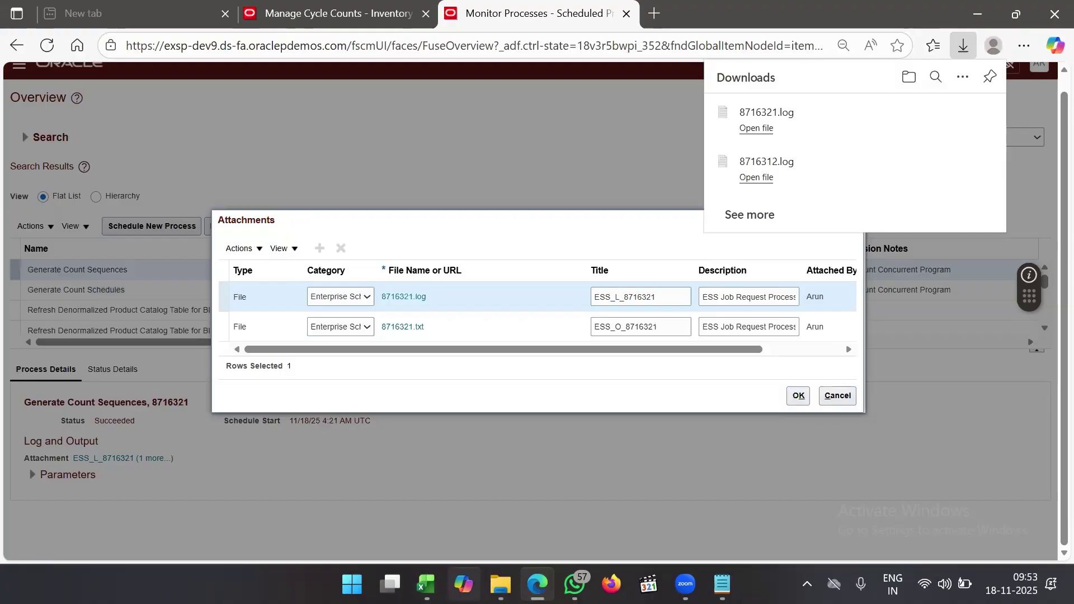
left_click(808, 141)
scroll(354, 280, "down", 15)
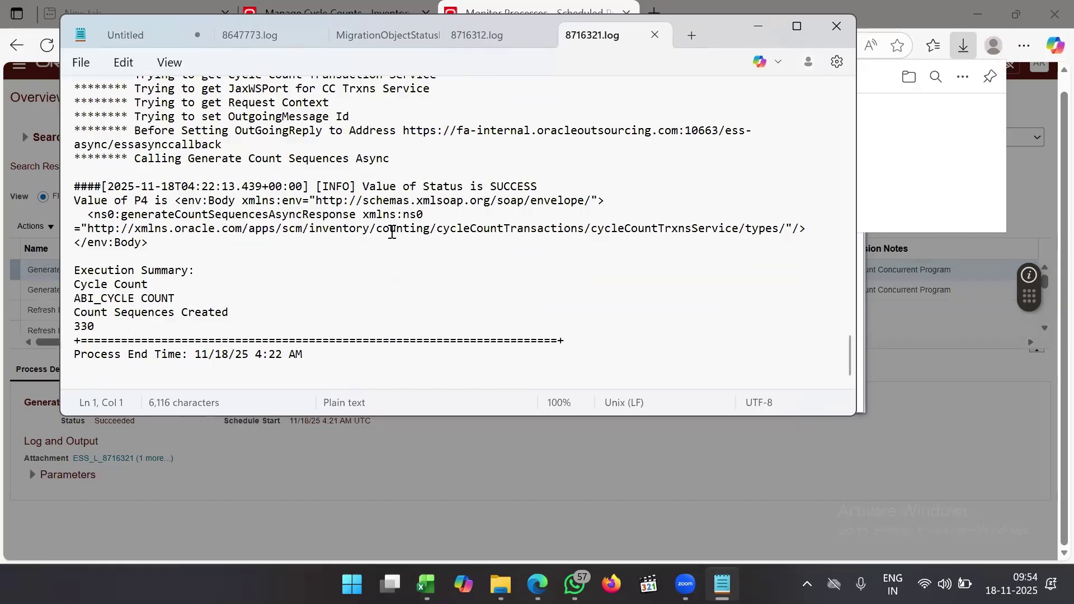
key("alt+Tab")
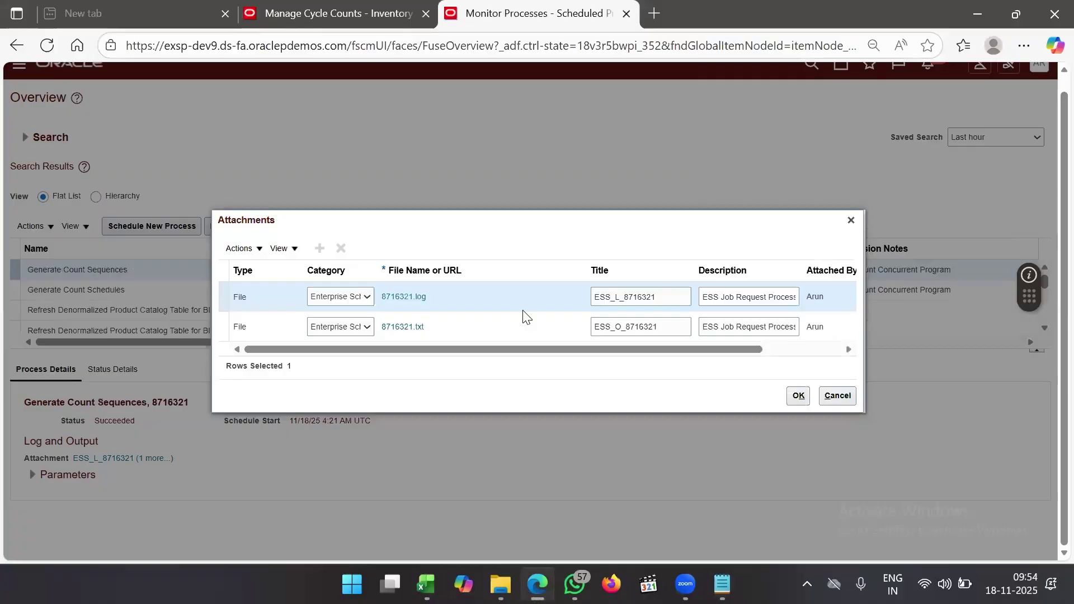
left_click(790, 399)
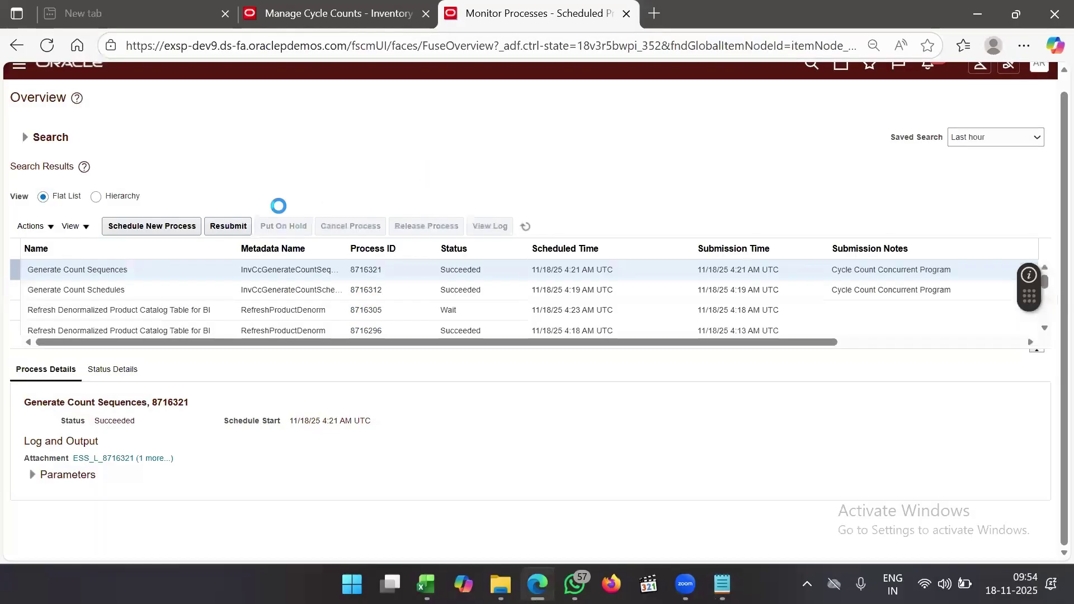
left_click(204, 291)
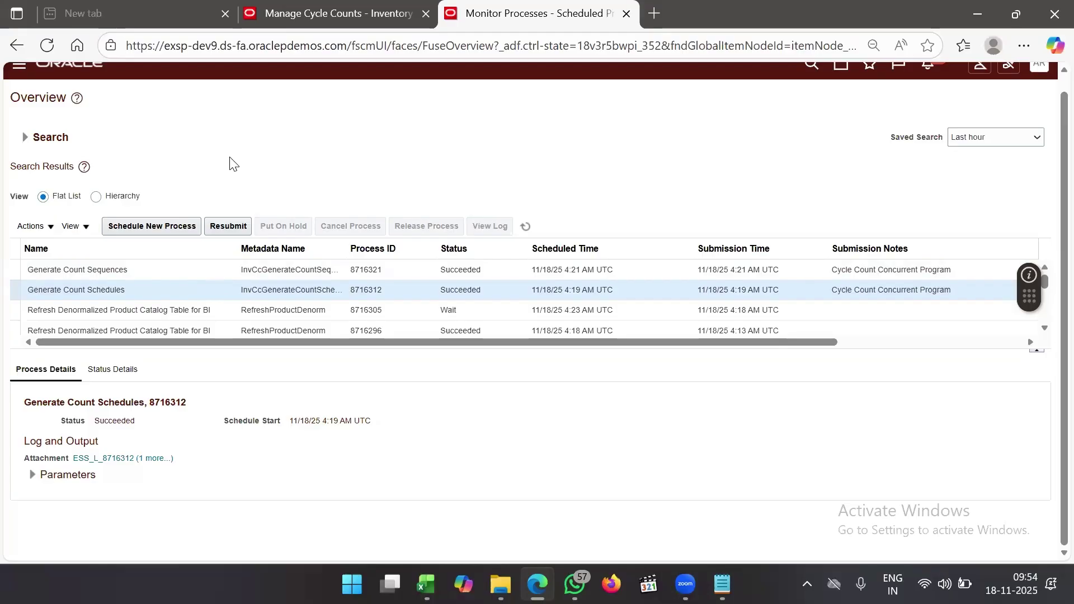
Start scheduling a new process and choose the Print Cycle Count Listing Report job
left_click(163, 222)
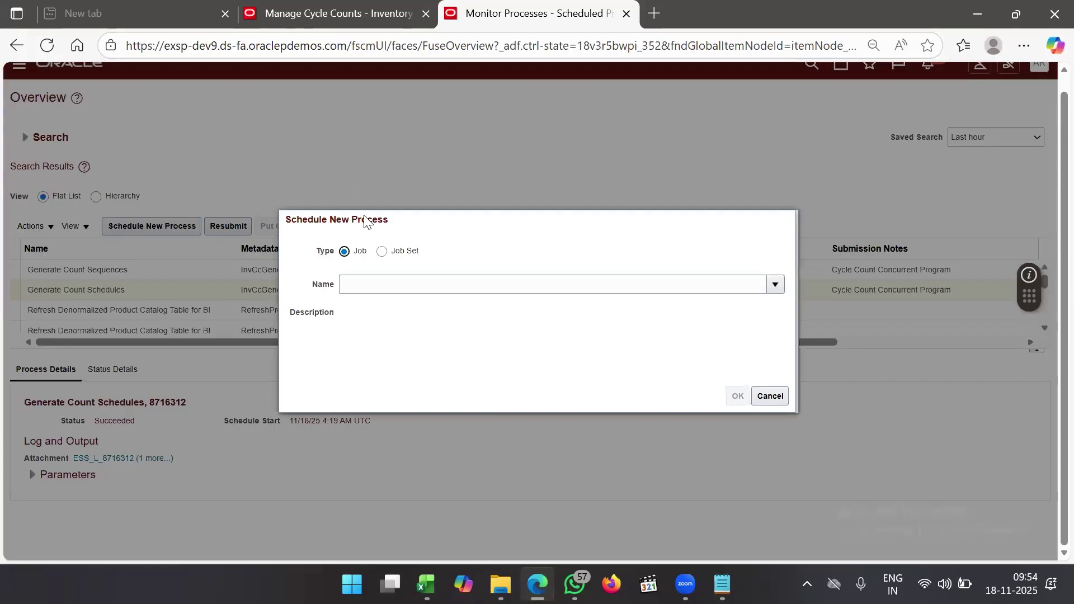
left_click(386, 288)
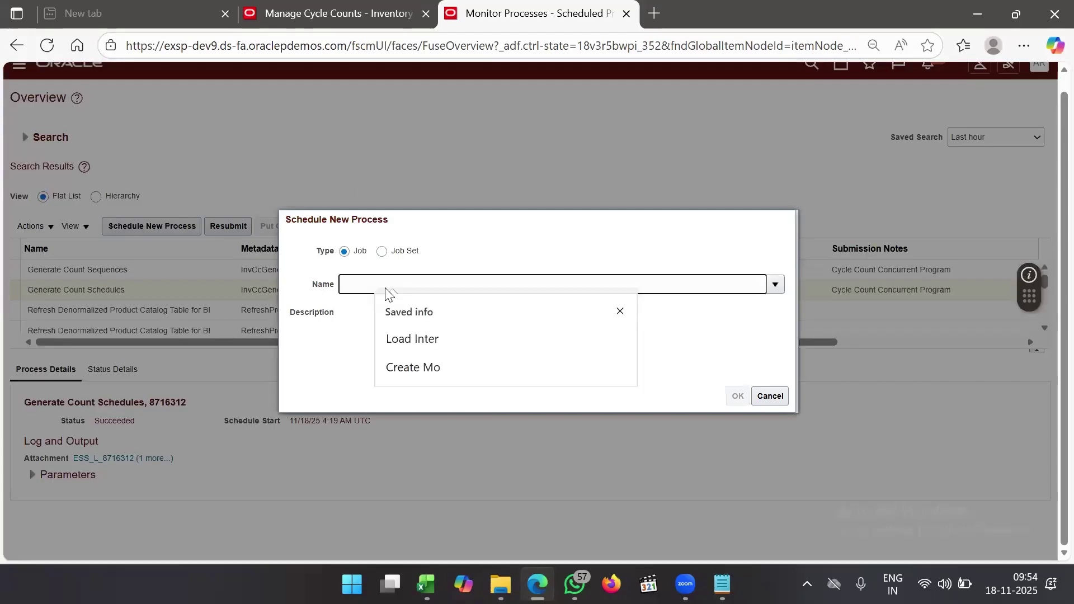
type("Print")
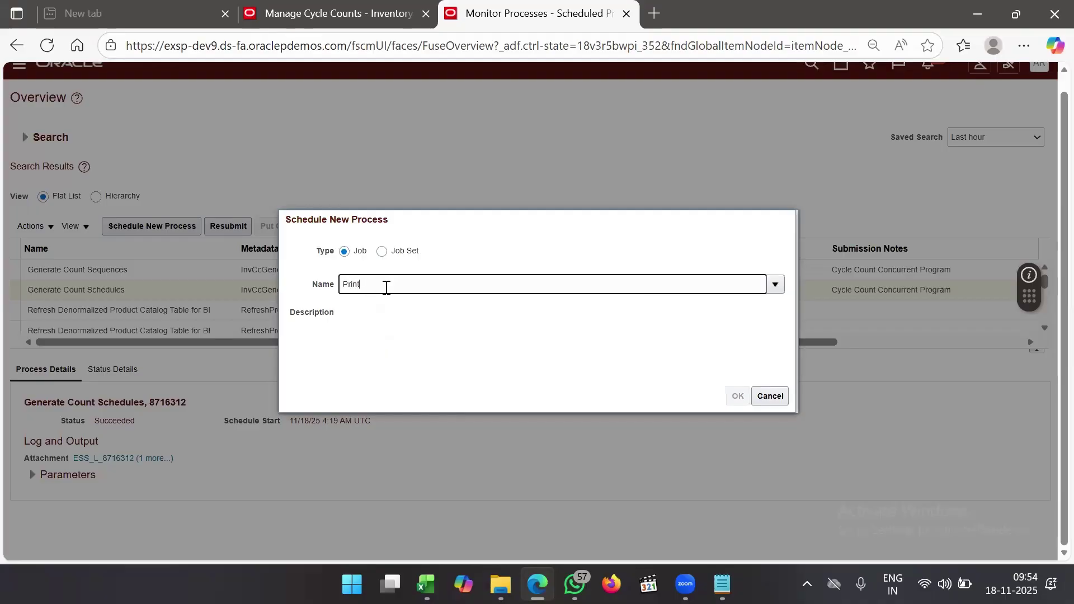
type(" Cycle")
key("Tab")
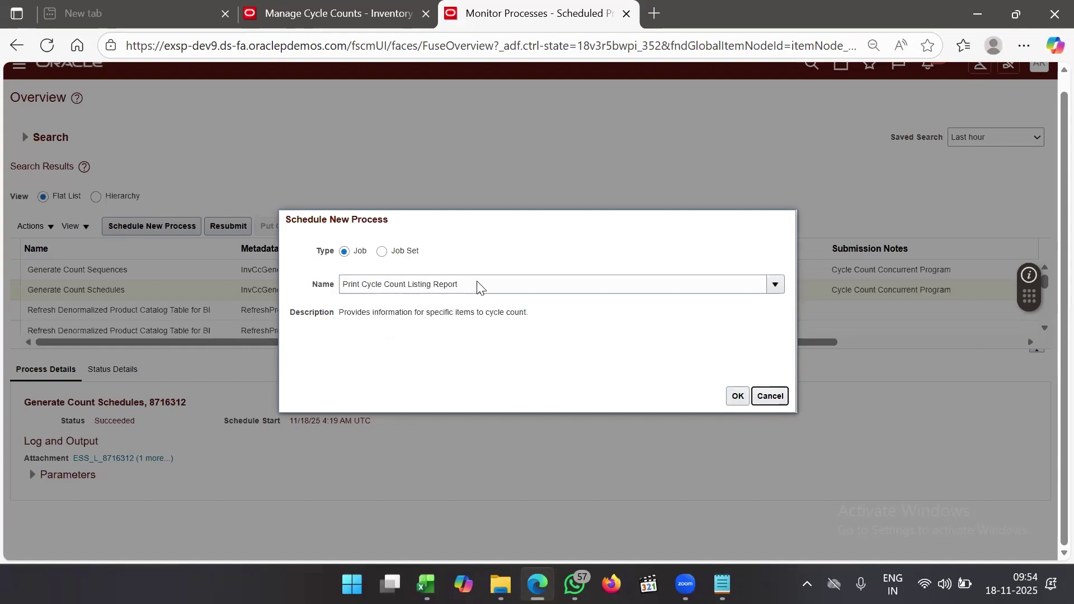
Copy the job name and enter "3.Print Cycle Count Listing Report" in cell A67 of the Inventory sheet in Training1.xlsx in Excel
left_click_drag(477, 284, 273, 287)
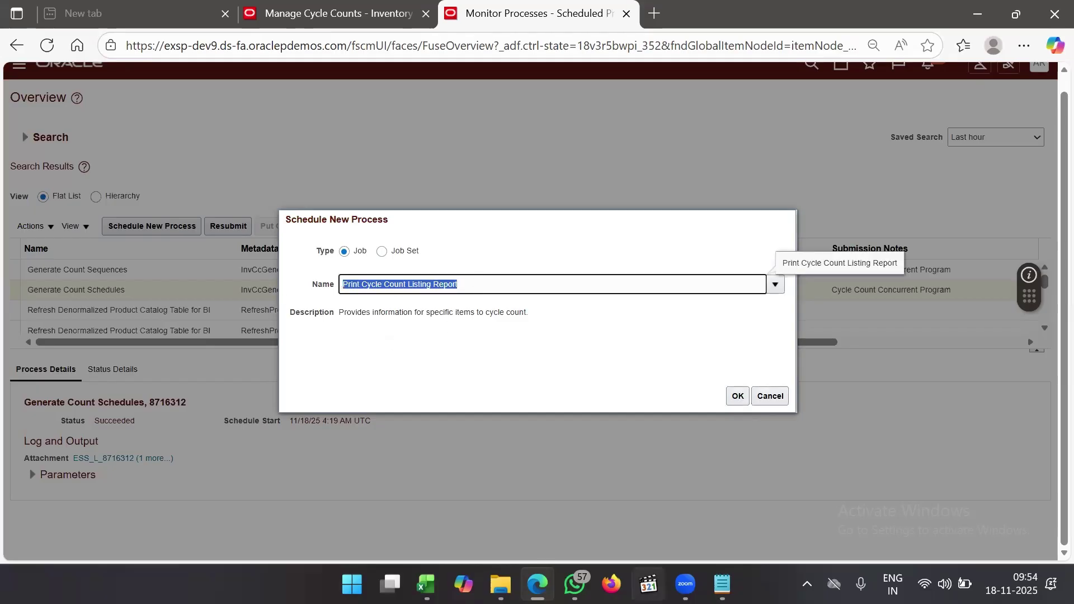
left_click(427, 584)
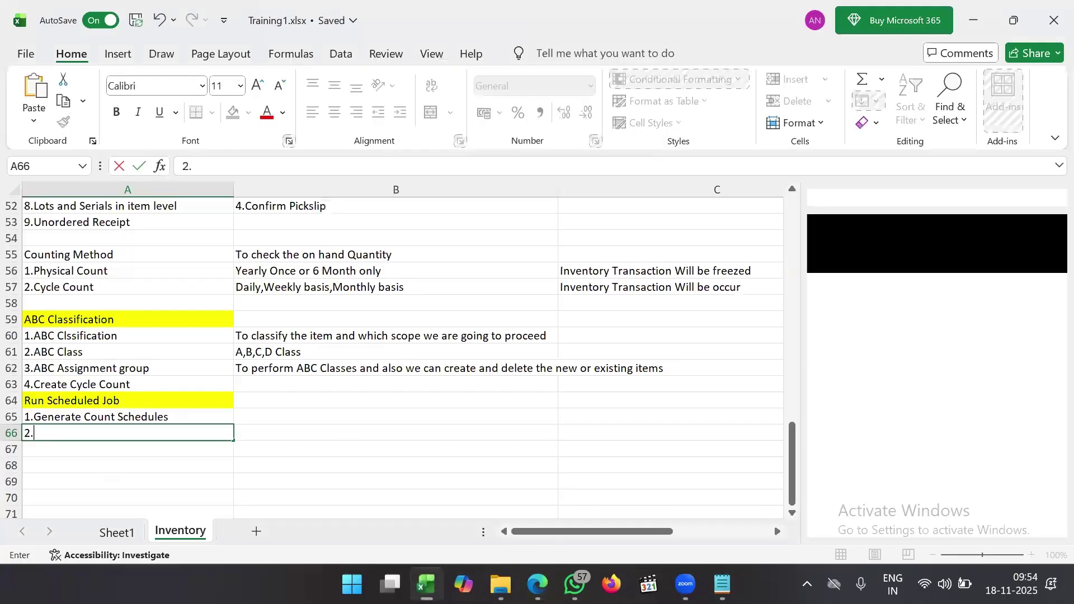
double_click(72, 446)
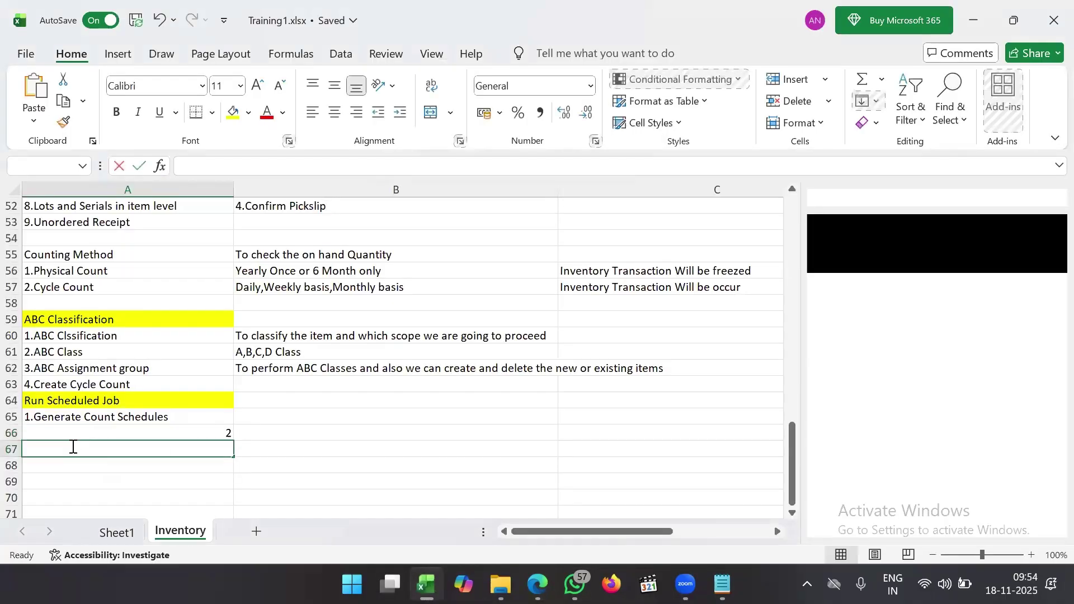
type("3.")
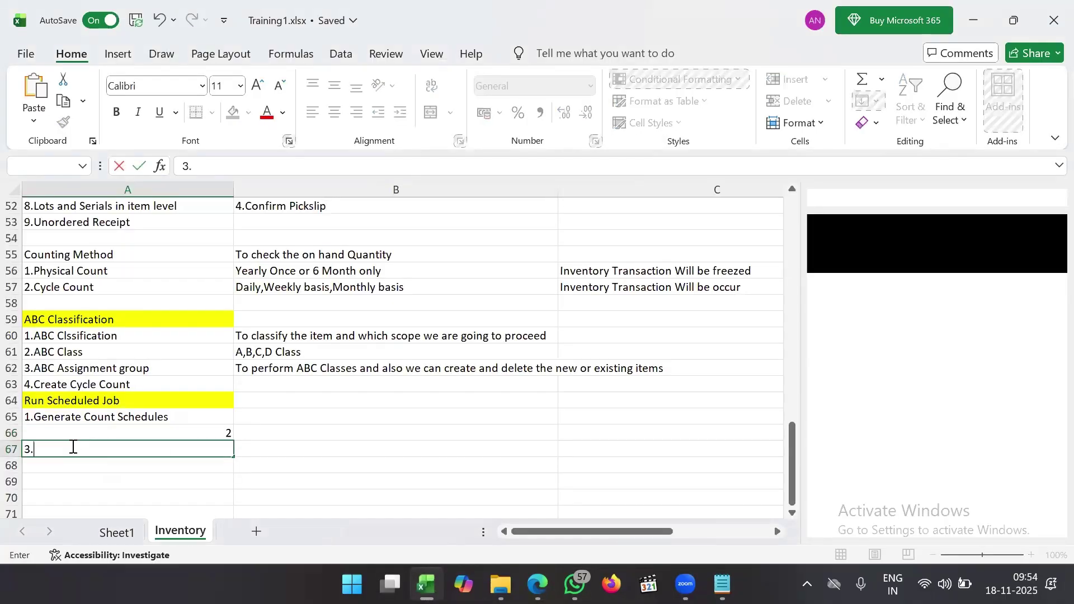
type("Print Cycle Count Listing Report")
left_click(315, 456)
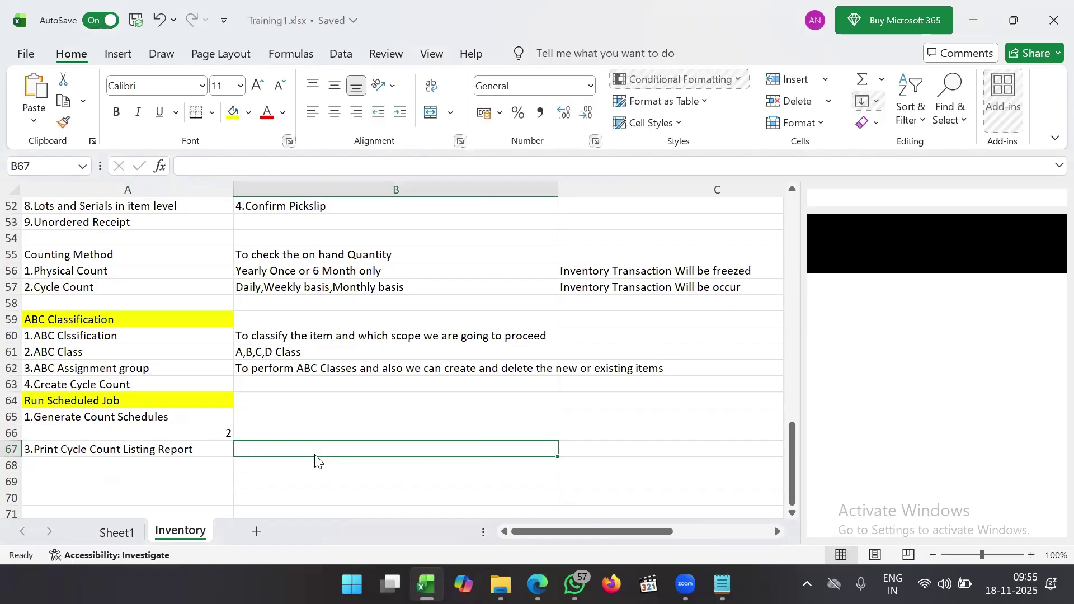
Switch back to the browser, confirm the job, and set the report's organization to 001 and cycle count to ABI_CYCLE COUNT
key("alt+Tab")
left_click(740, 392)
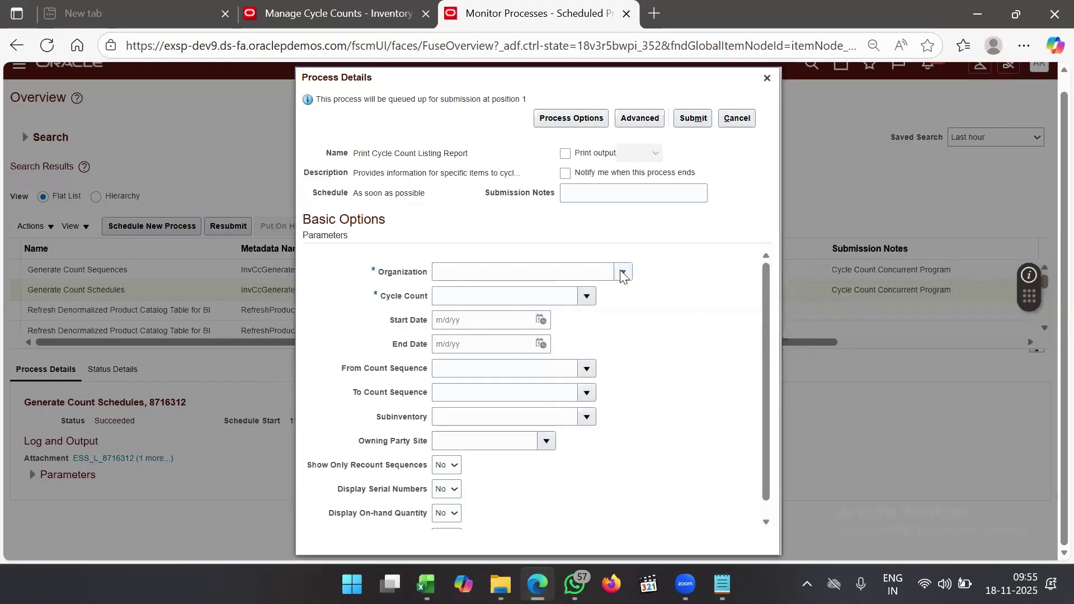
left_click(523, 266)
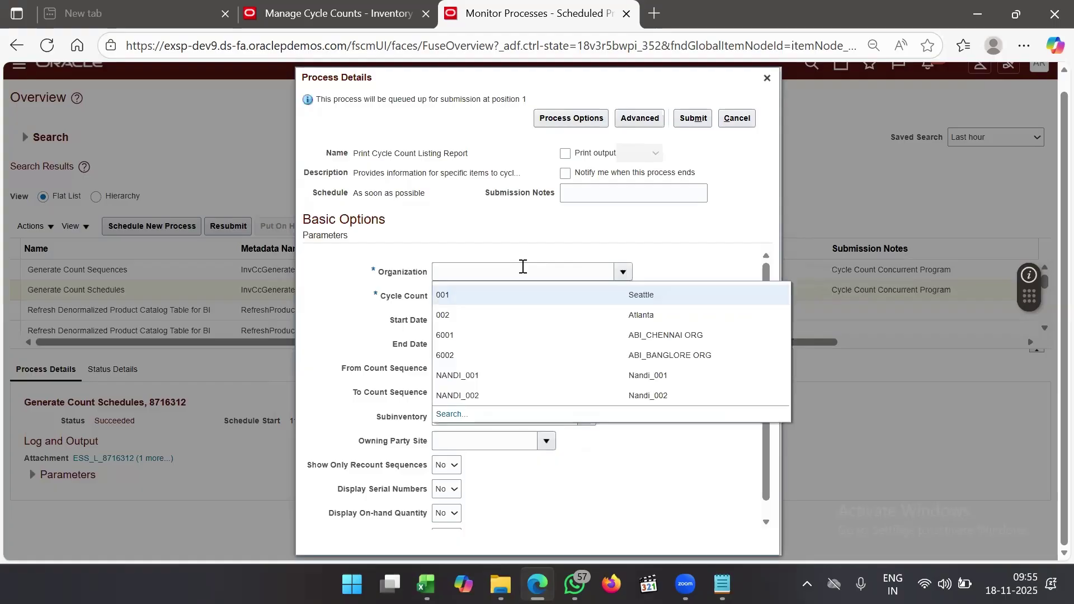
type("001")
left_click(503, 295)
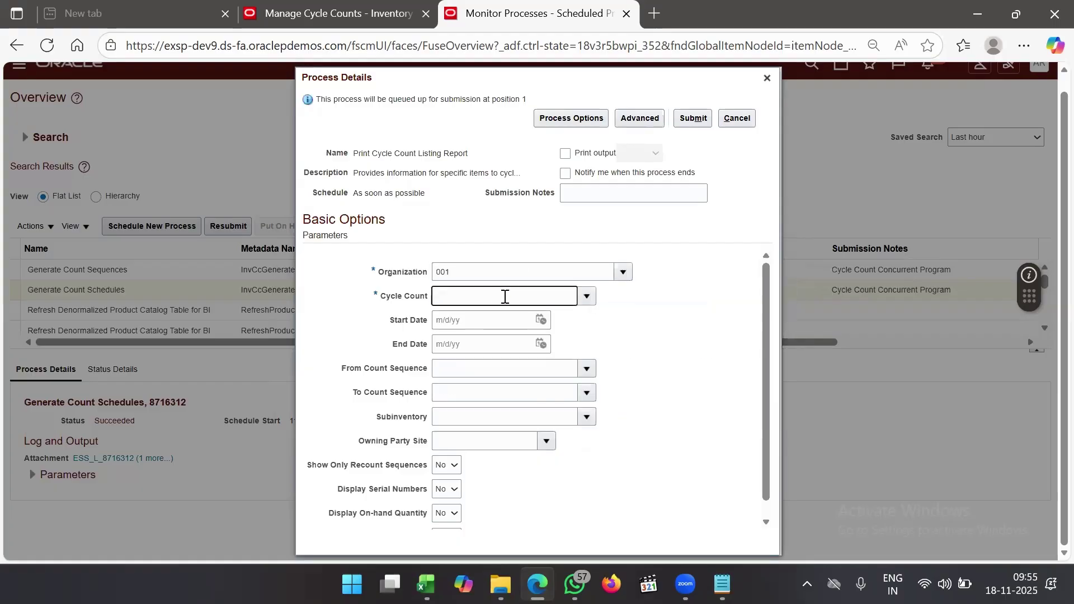
type("ABI")
key("Tab")
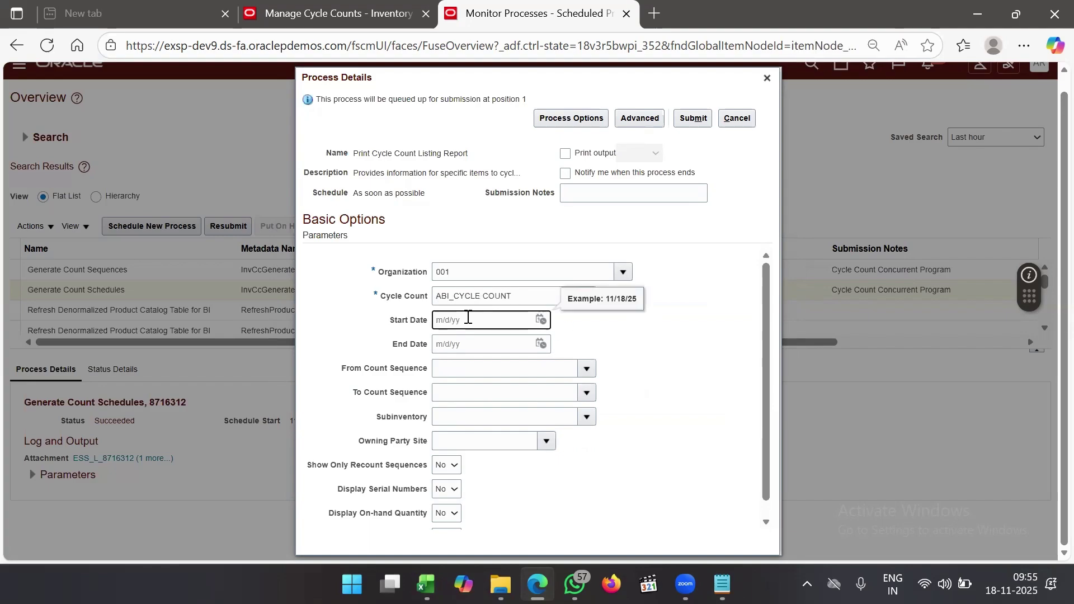
Review the report's remaining parameters, down to the recount, serial number, on-hand quantity and exported sequence display options
left_click(487, 369)
scroll(502, 447, "down", 2)
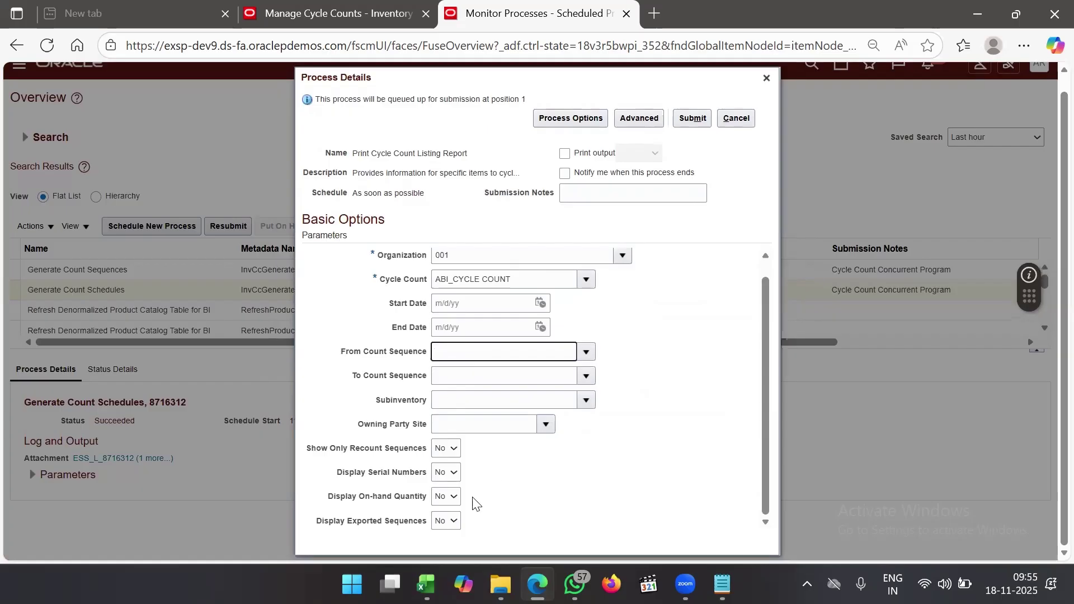
left_click_drag(304, 446, 442, 529)
left_click(642, 511)
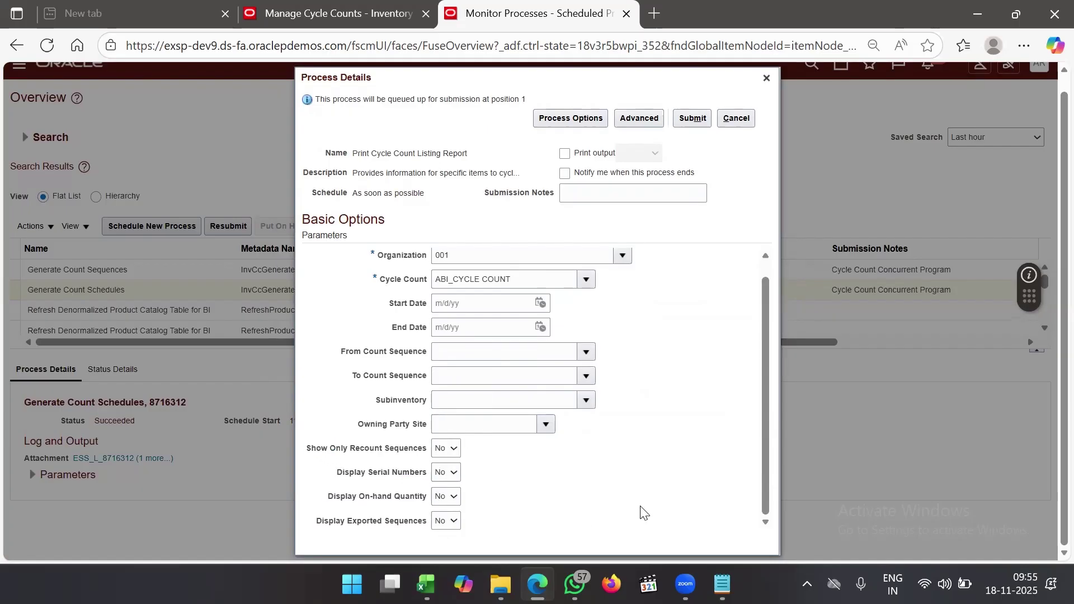
Set From Count Sequence to 1 and check the available To Count Sequence values without choosing one
left_click(545, 351)
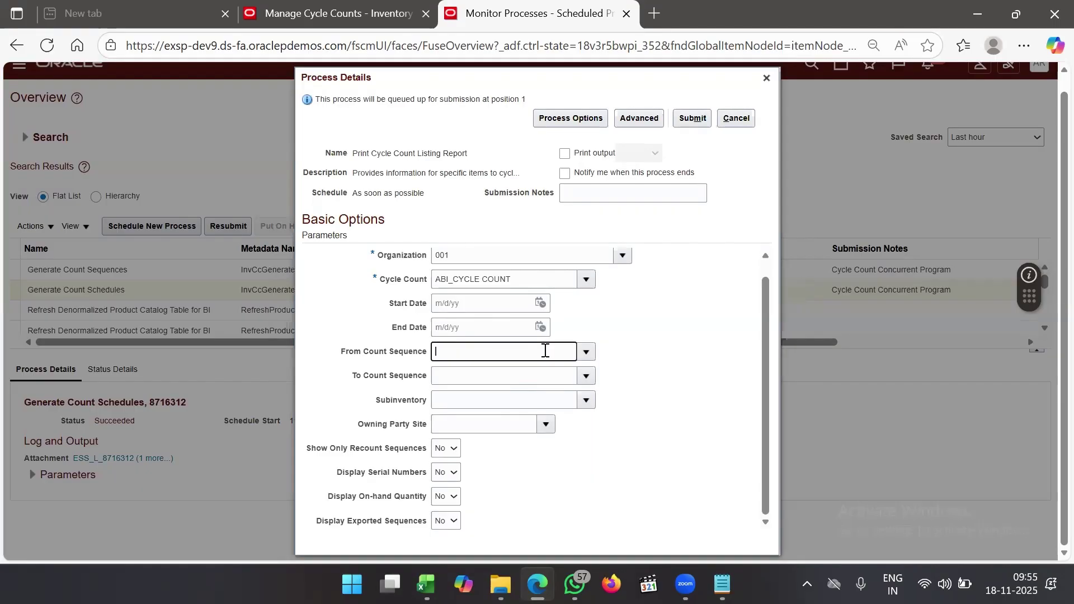
left_click(586, 354)
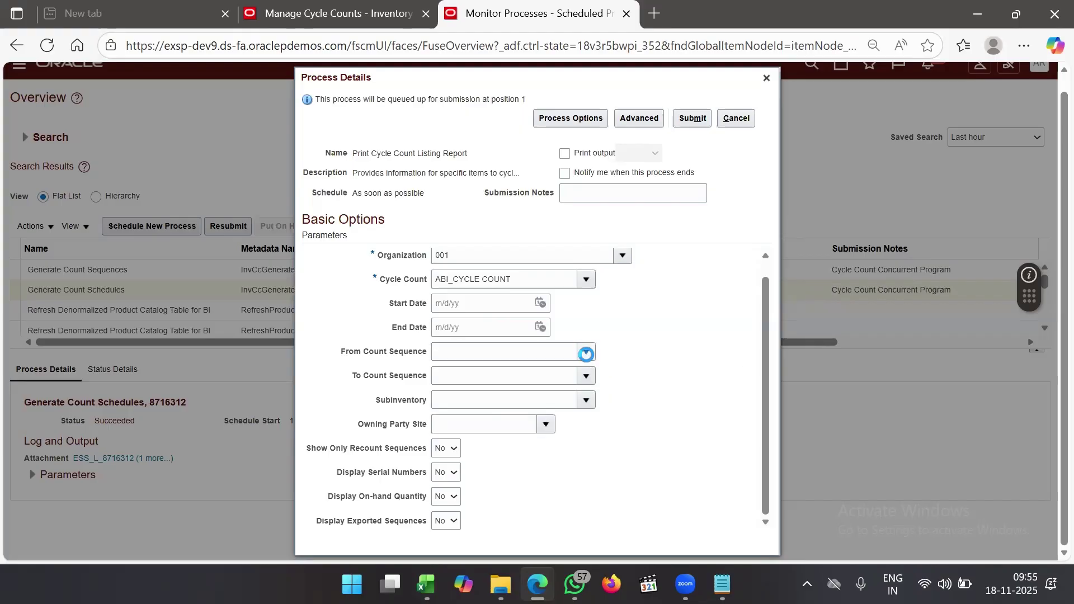
left_click(666, 387)
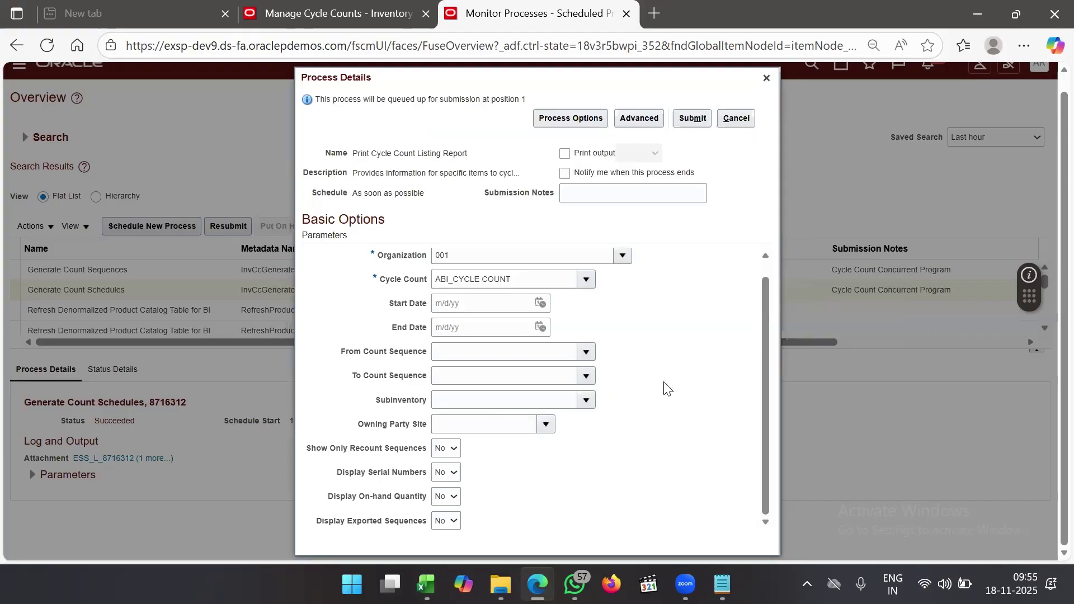
left_click(586, 353)
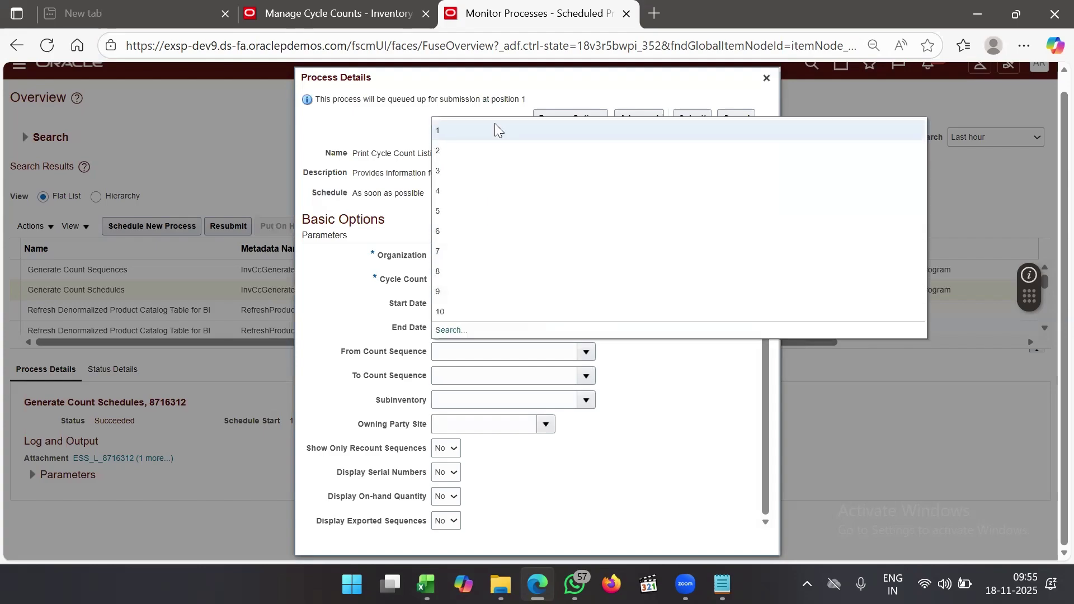
left_click(495, 127)
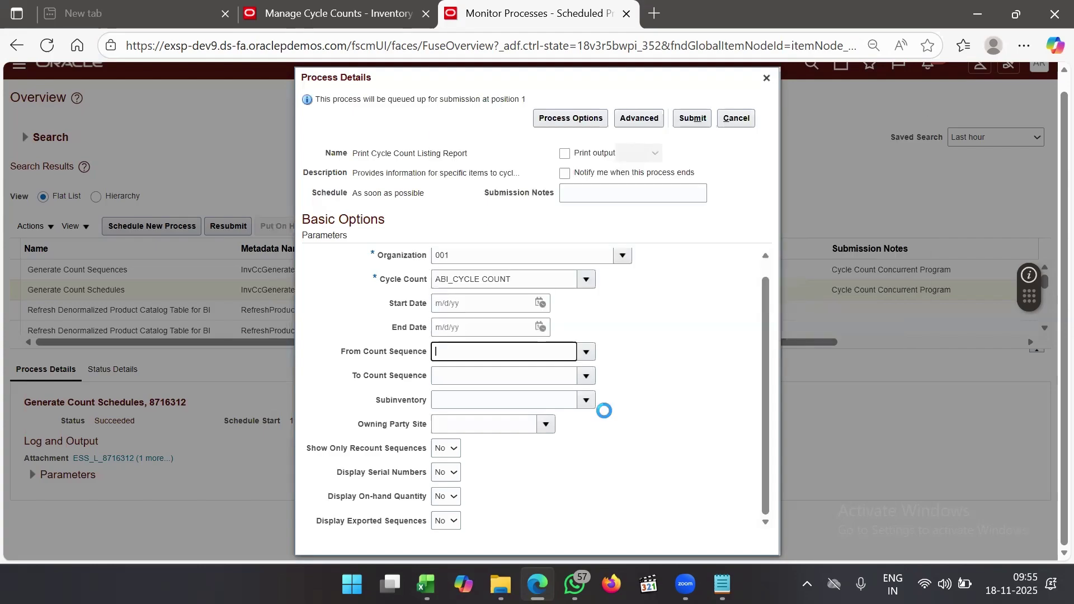
left_click(588, 376)
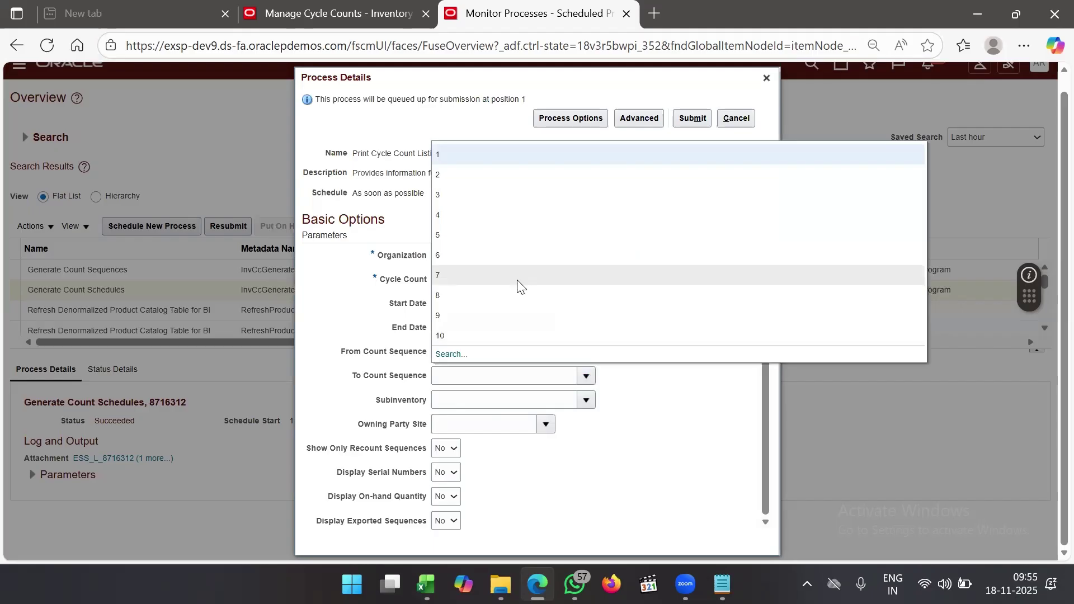
left_click(690, 444)
Clear the From Count Sequence value so that the report has no count sequence range
left_click(479, 347)
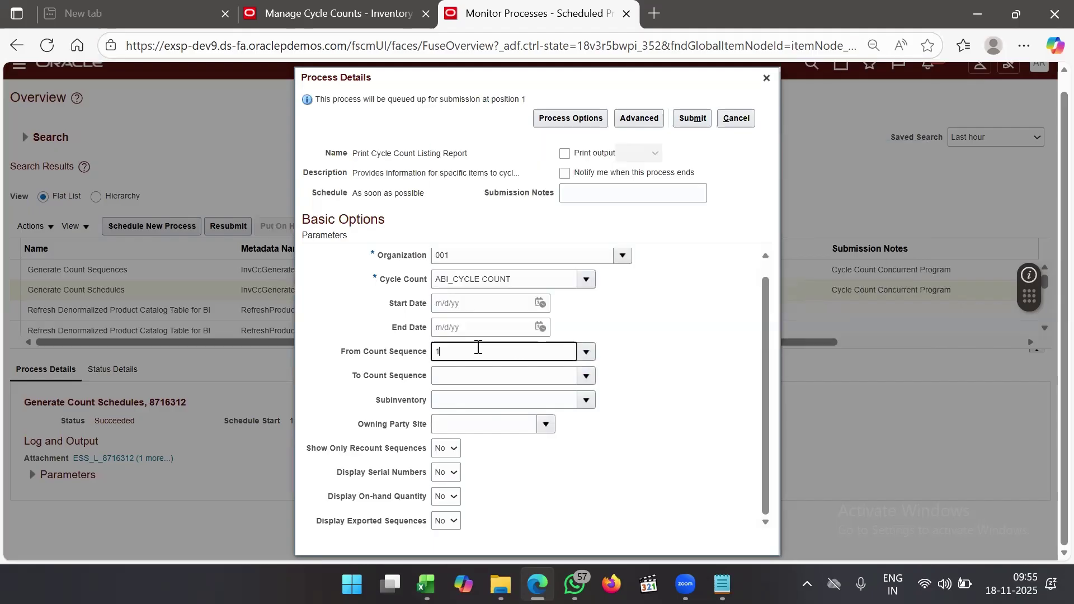
left_click_drag(479, 347, 369, 362)
key("BackSpace")
left_click(489, 374)
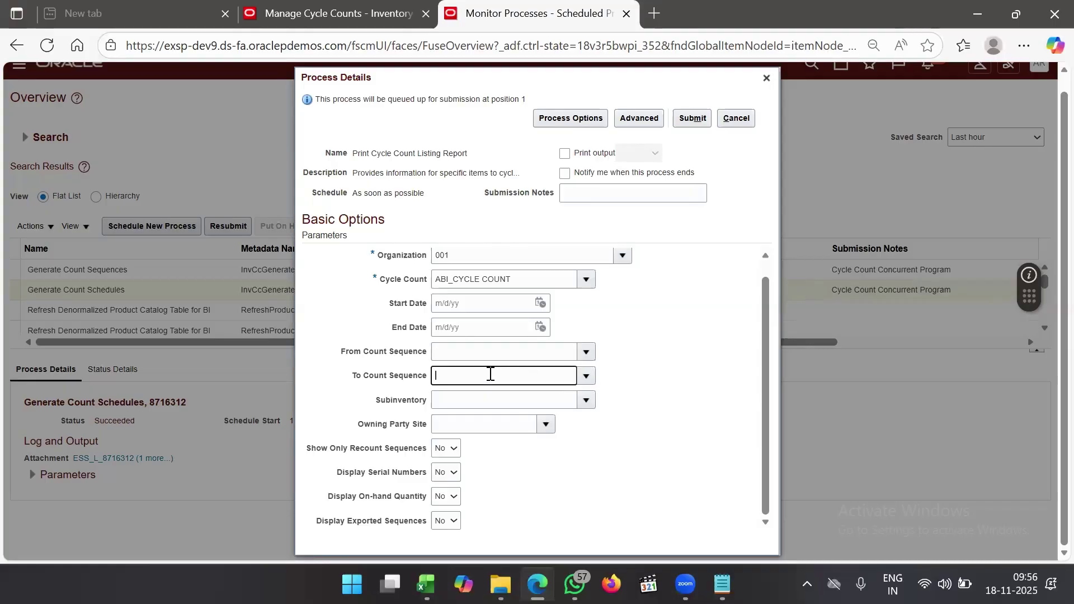
left_click(507, 356)
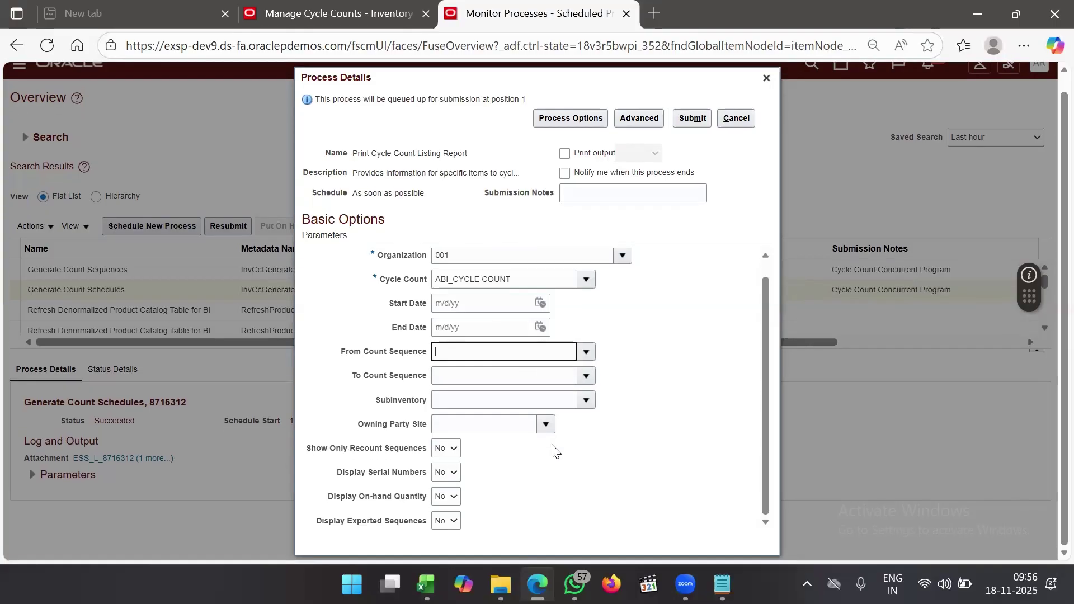
Check the Subinventory parameter and the choices for Display Serial Numbers, keeping serial numbers set to No
left_click(494, 402)
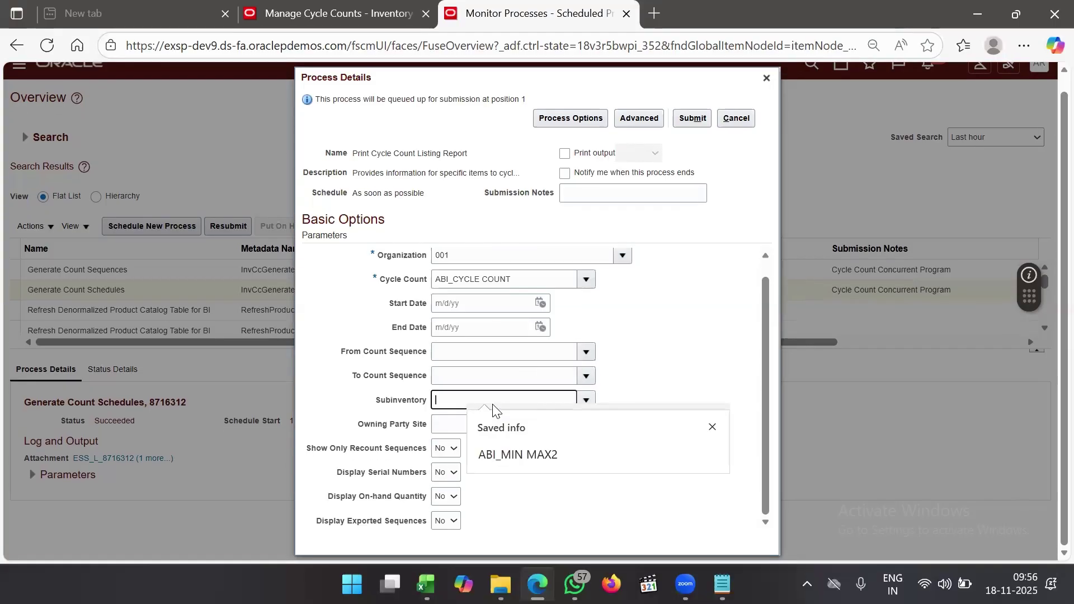
left_click(312, 397)
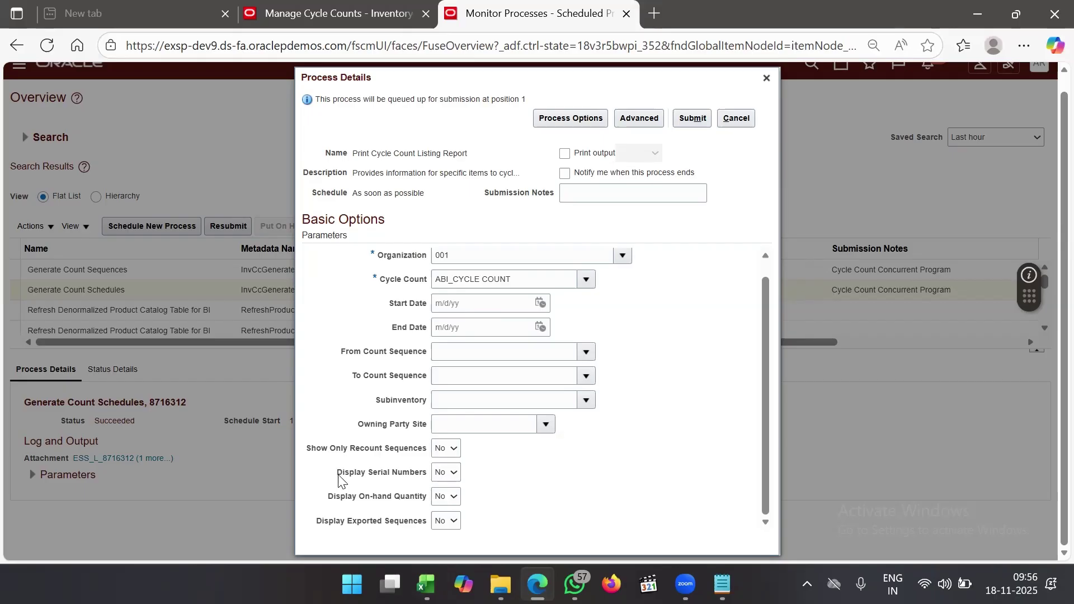
left_click_drag(339, 476, 426, 480)
left_click(446, 474)
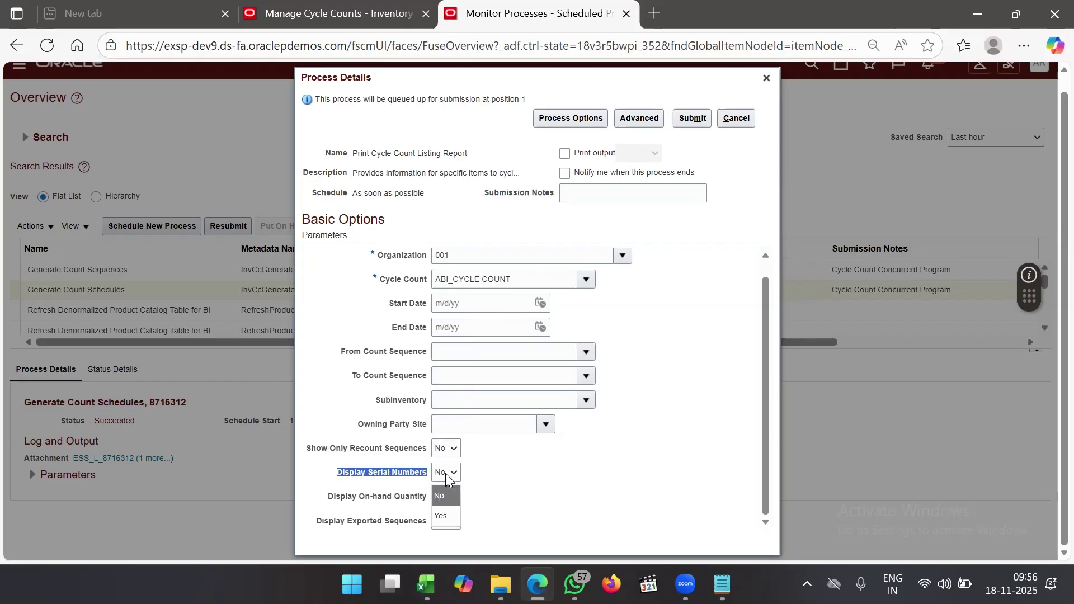
left_click(446, 476)
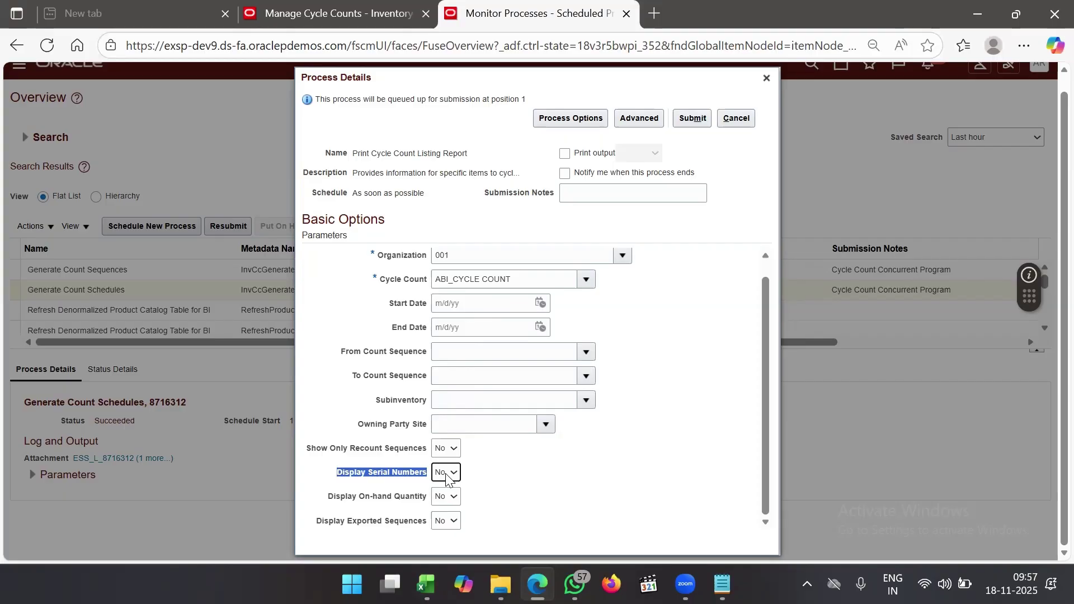
Check the available choices for Display Serial Numbers and Display On-hand Quantity without changing either parameter
left_click(446, 474)
left_click(446, 474)
left_click(446, 474)
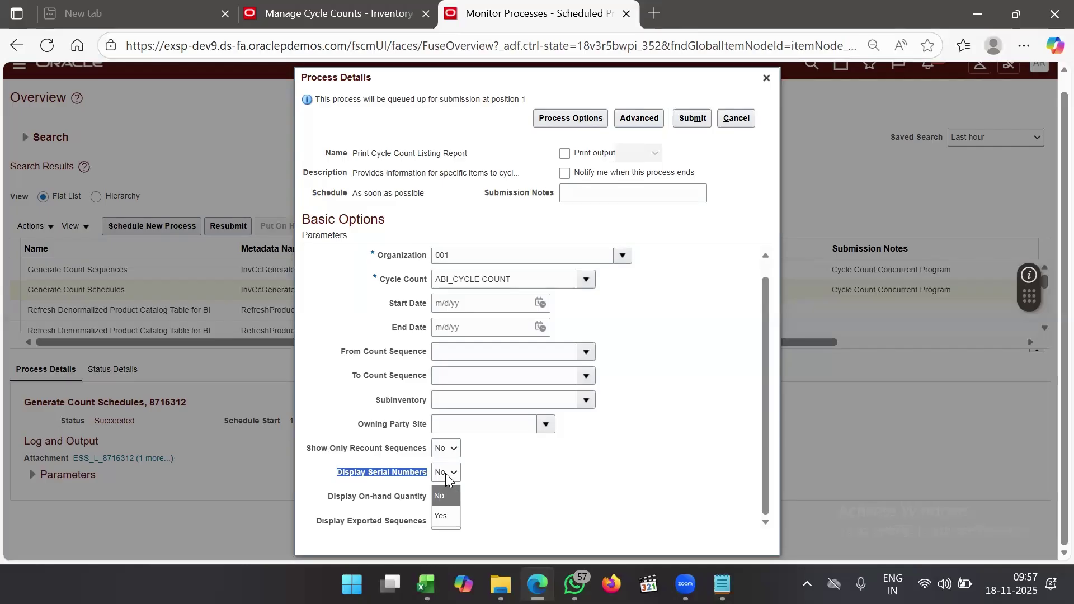
left_click(447, 475)
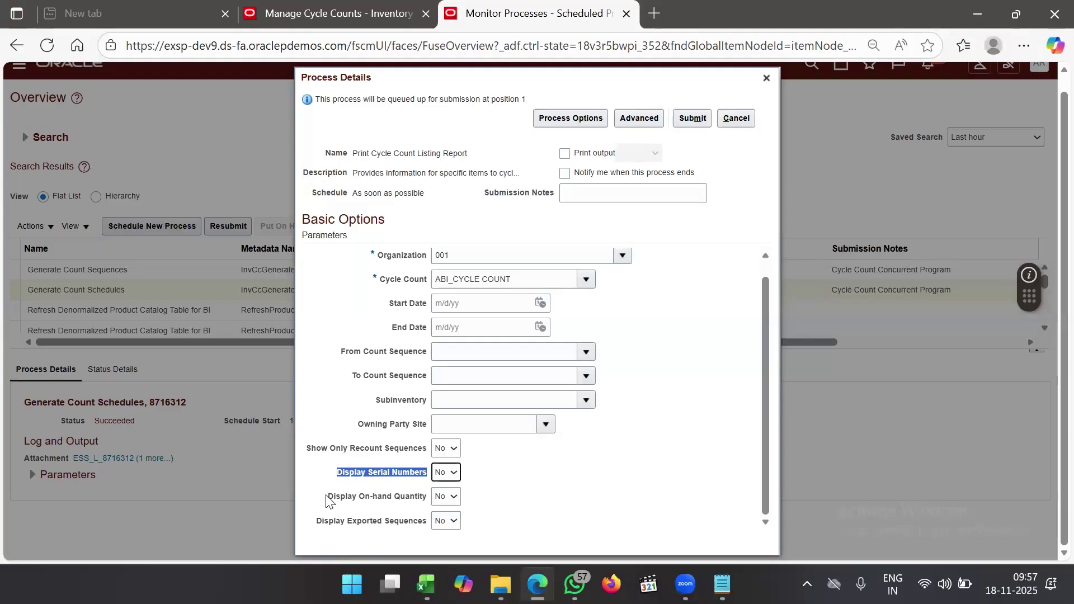
left_click_drag(327, 498, 426, 489)
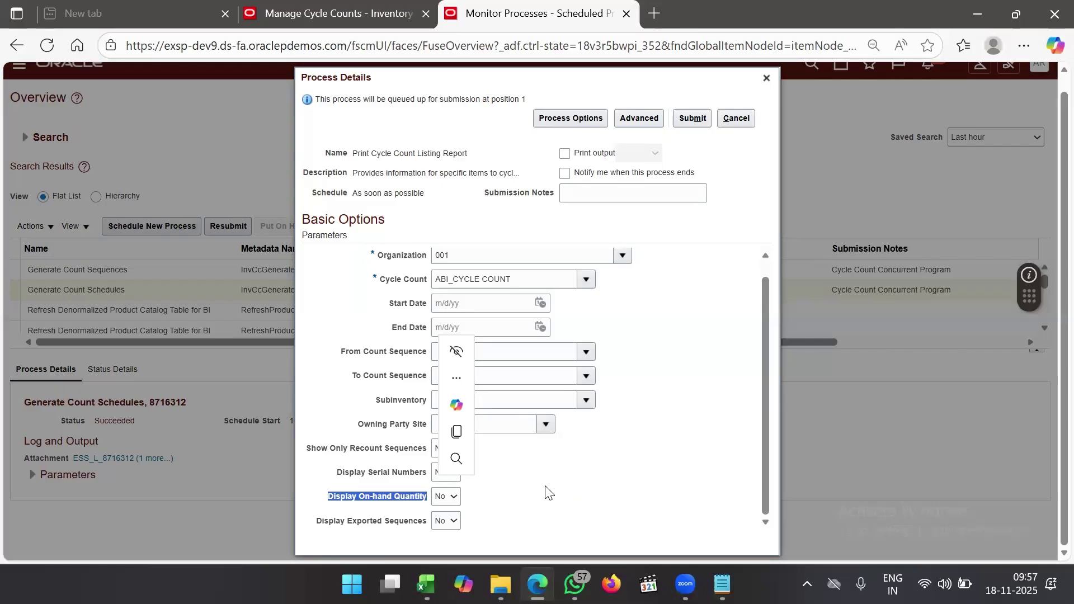
left_click(516, 504)
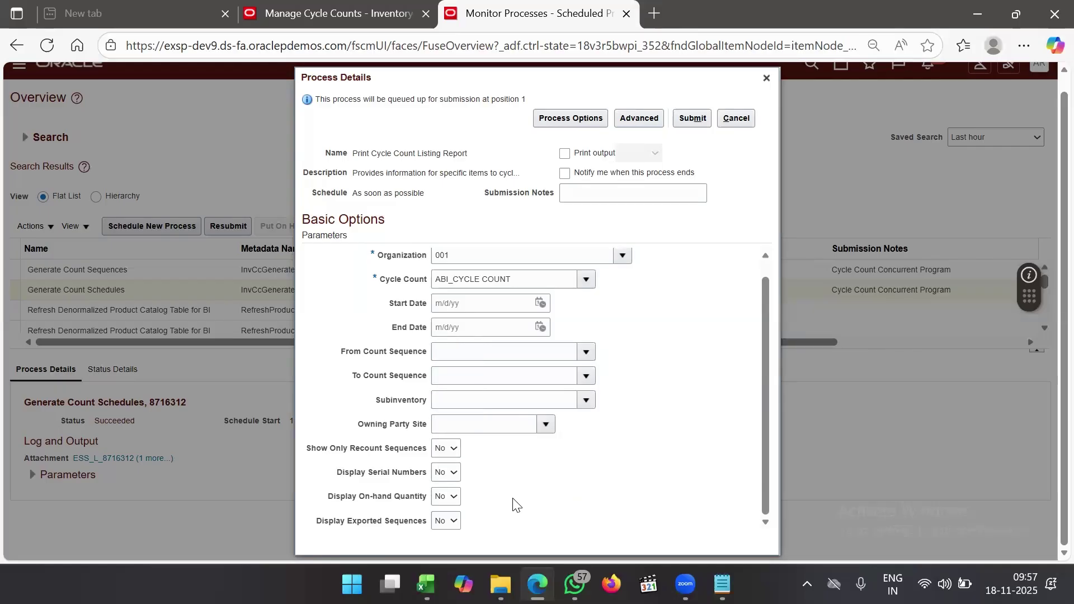
left_click(451, 497)
left_click(451, 498)
left_click(450, 498)
left_click(490, 480)
Set Display On-hand Quantity and Display Serial Numbers to Yes, and submit the Print Cycle Count Listing Report
left_click(442, 497)
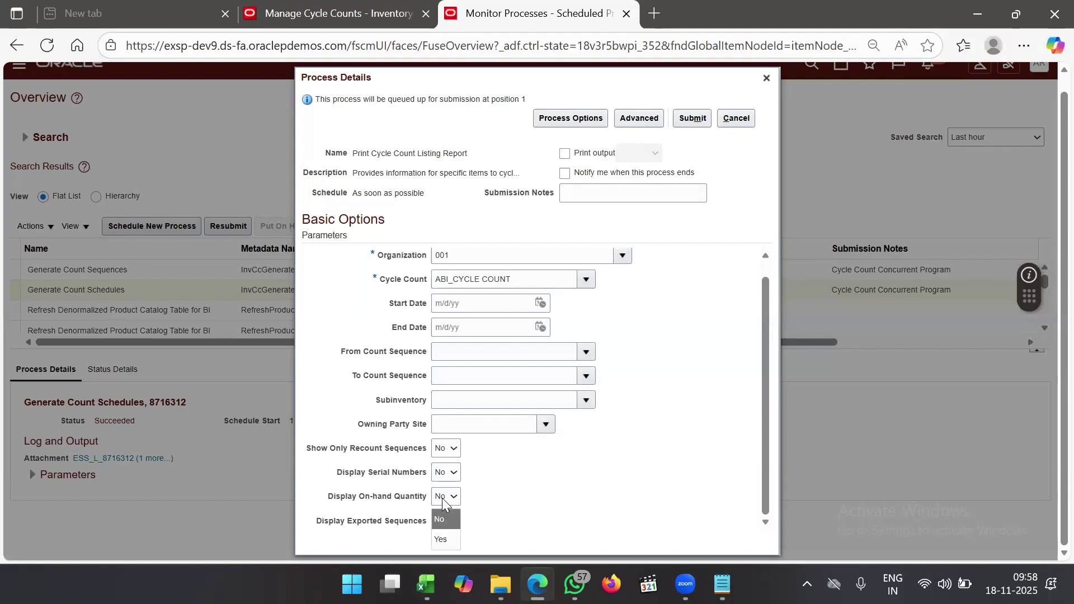
left_click(440, 538)
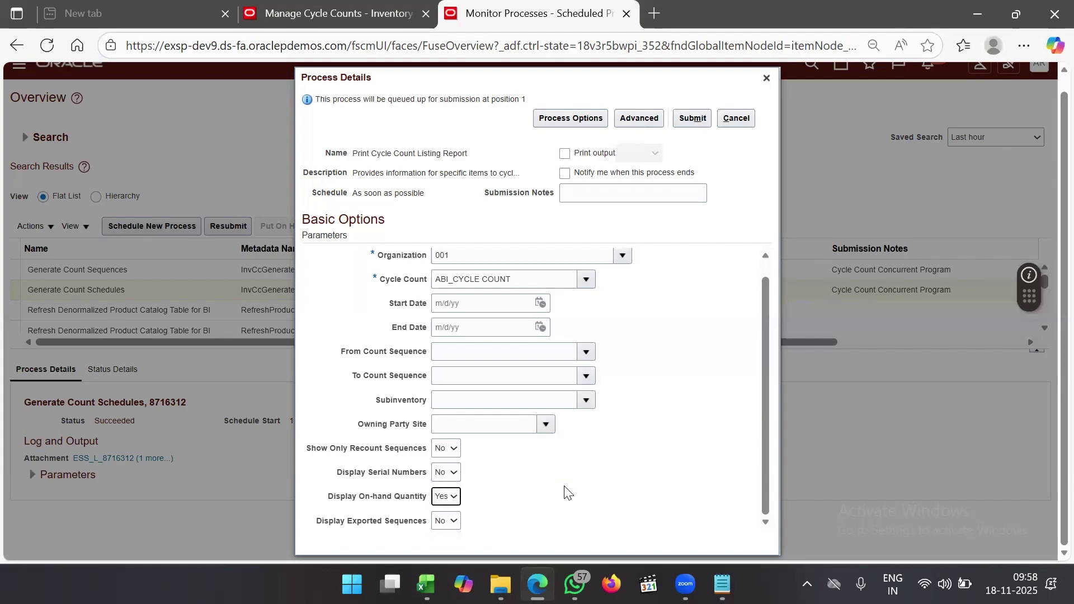
left_click(448, 474)
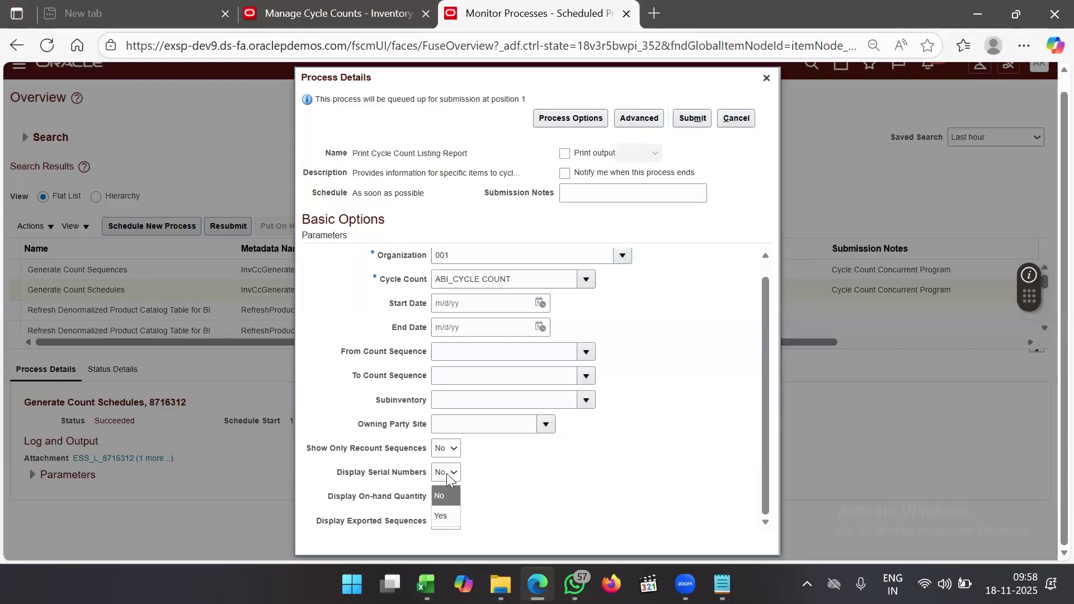
left_click(448, 515)
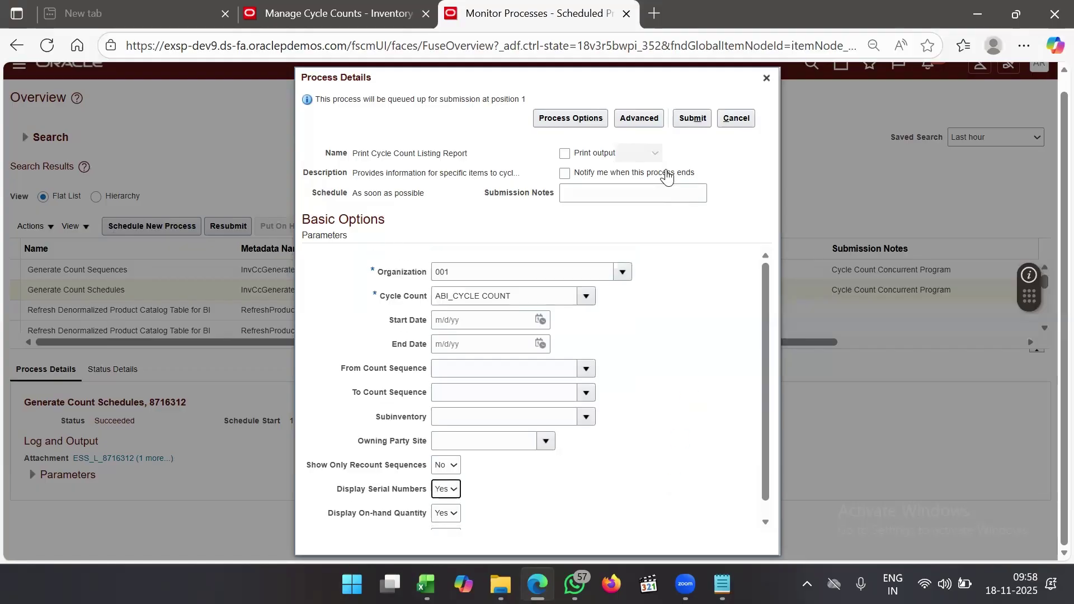
left_click(693, 118)
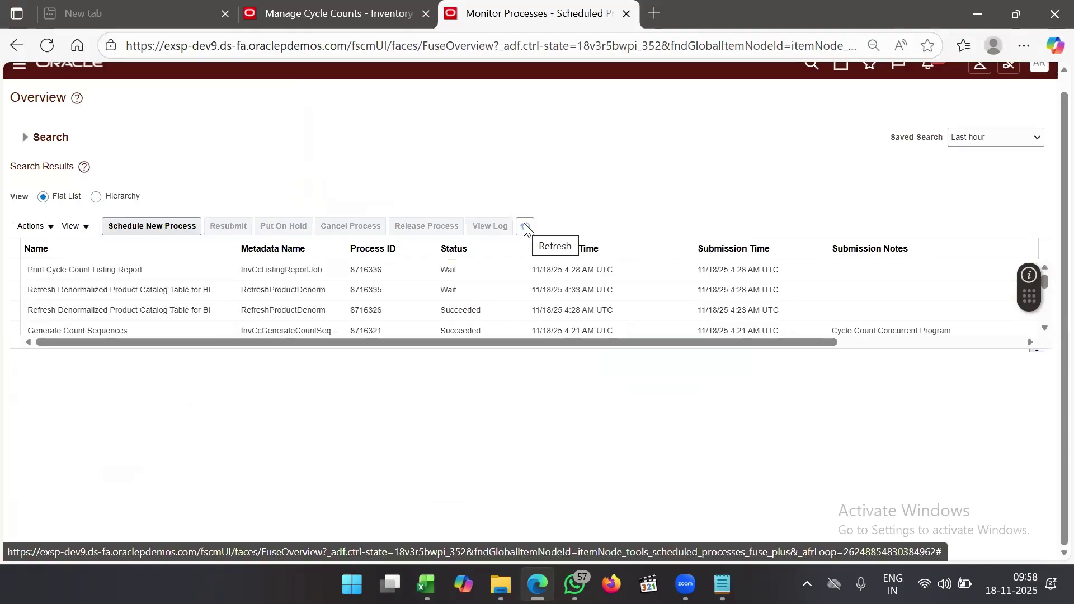
Refresh the scheduled processes list until the Print Cycle Count Listing Report has finished running
left_click(525, 226)
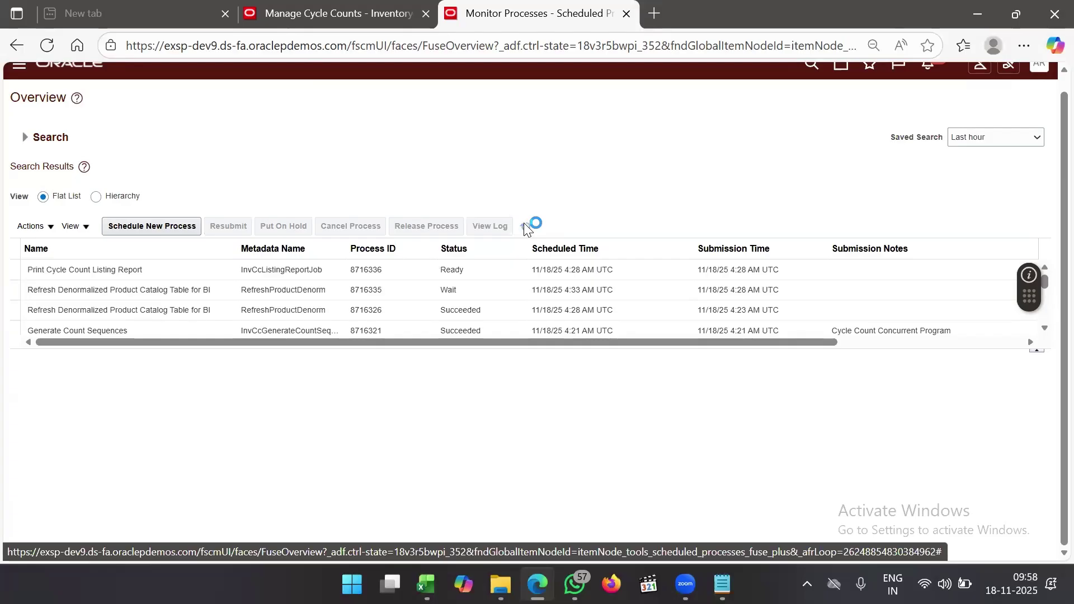
left_click(524, 223)
left_click(524, 223)
left_click(524, 225)
left_click(524, 225)
left_click(524, 225)
left_click(524, 225)
left_click(524, 225)
left_click(525, 225)
left_click(524, 225)
left_click(524, 225)
left_click(525, 225)
left_click(524, 226)
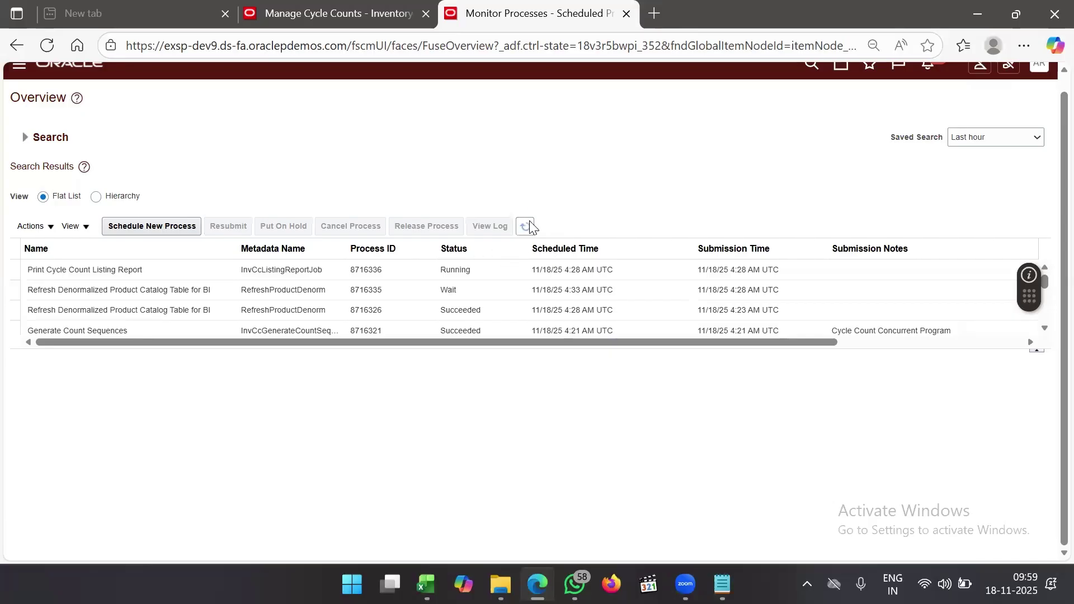
left_click(528, 228)
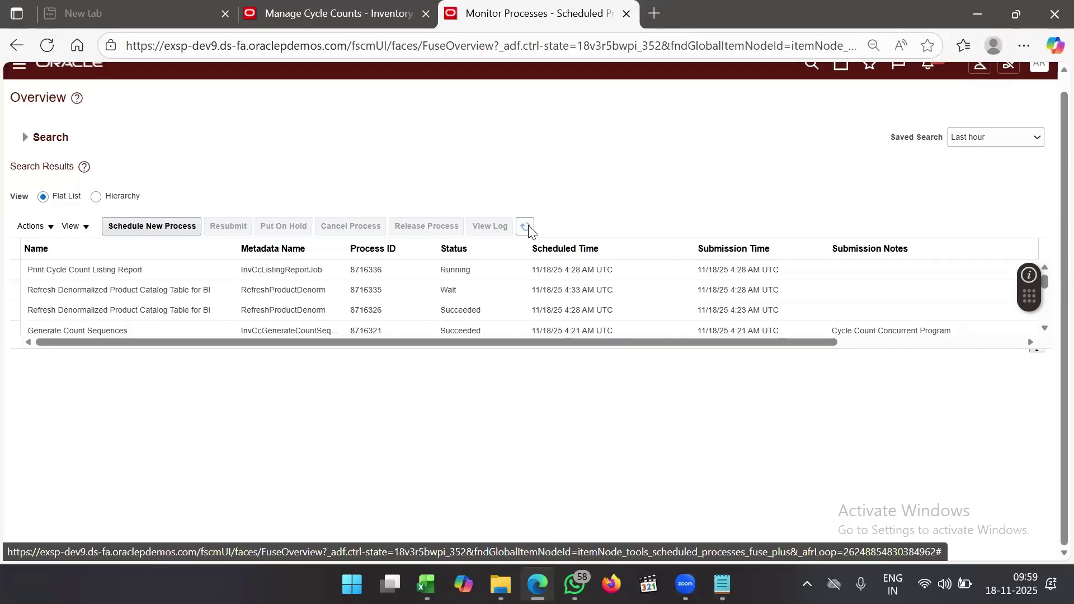
left_click(528, 226)
Republish the output of the Print Cycle Count Listing Report process and render it as a PDF
left_click(330, 271)
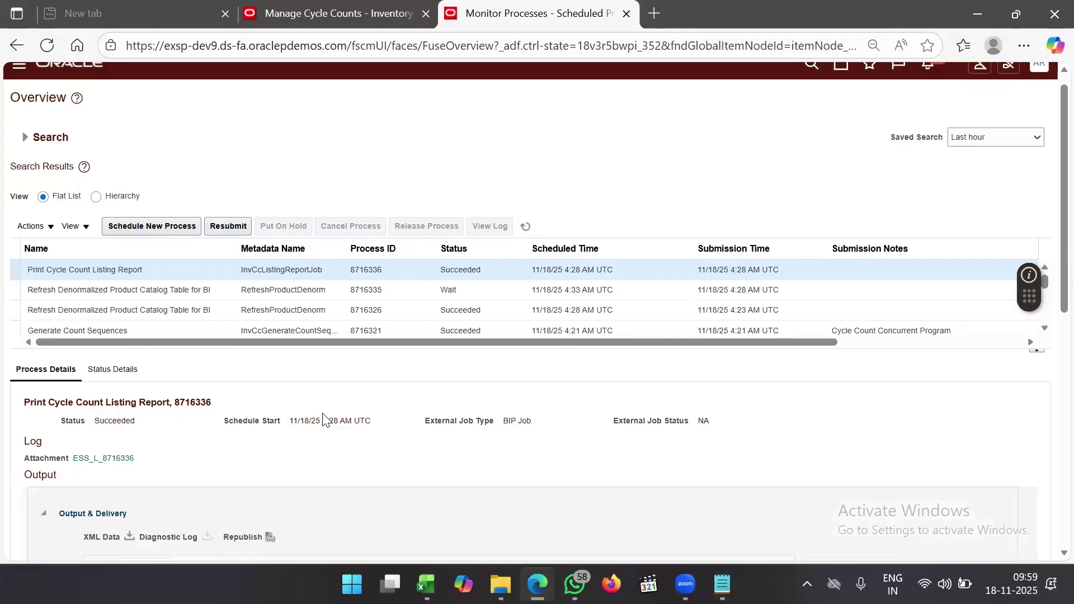
scroll(323, 417, "down", 3)
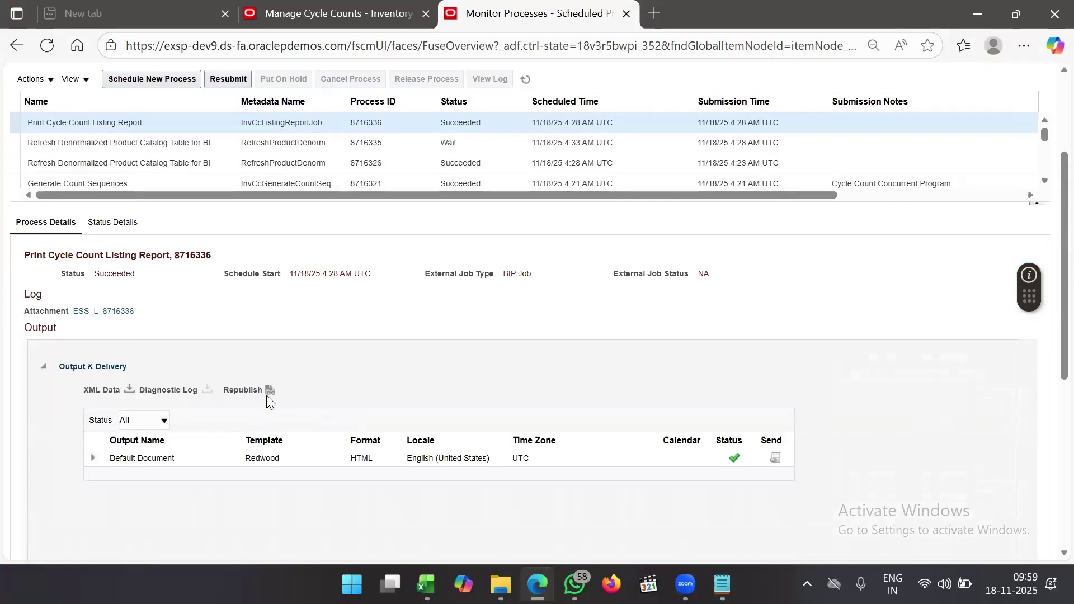
left_click(270, 395)
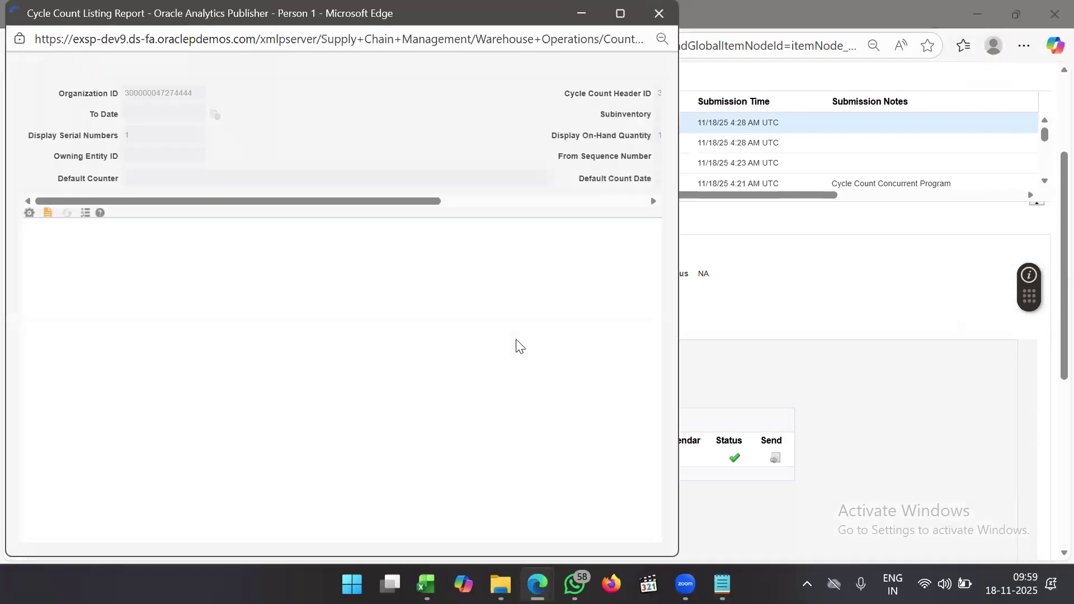
left_click(610, 224)
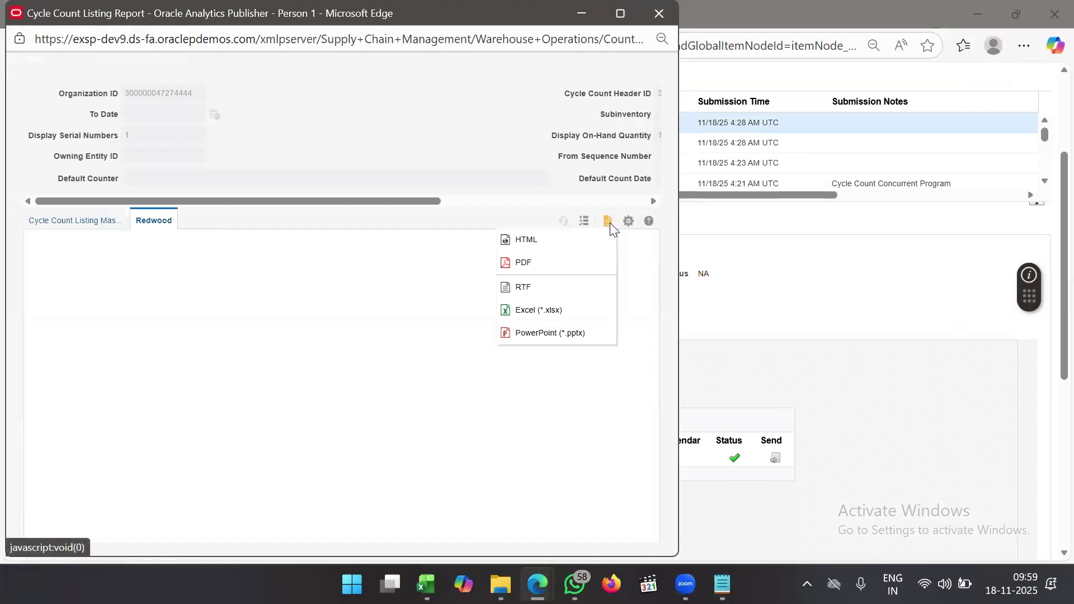
left_click(560, 274)
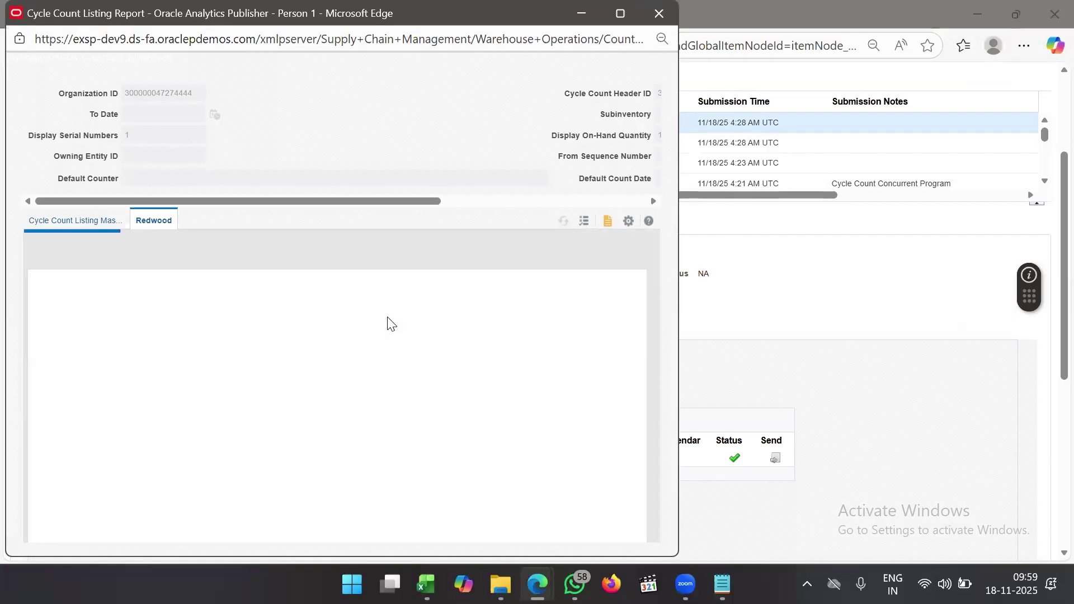
Maximize the report window and examine the items, lots and system quantities on the first page
scroll(463, 385, "down", 3)
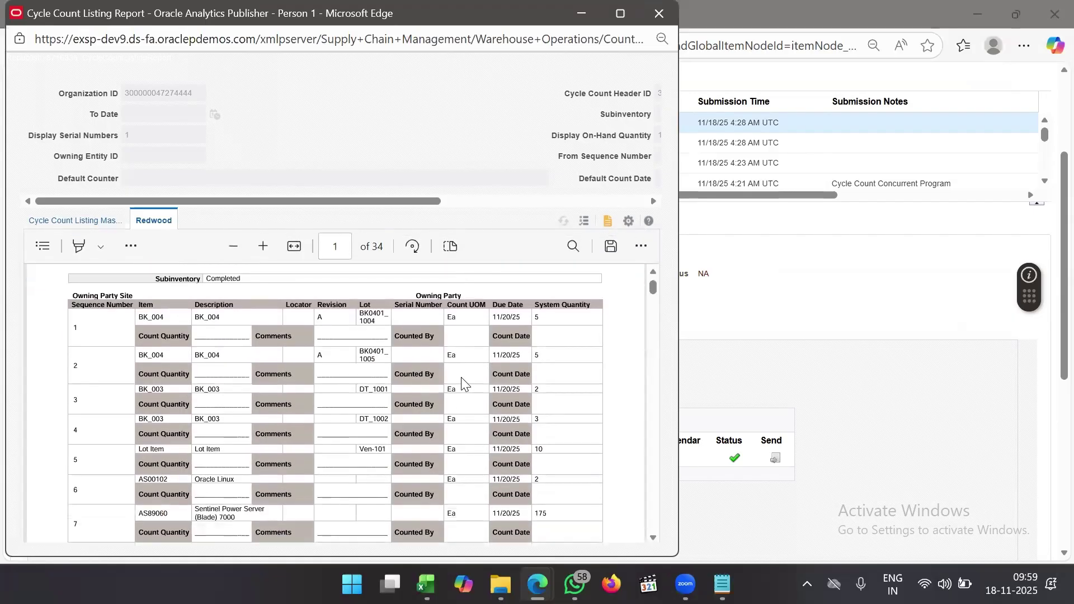
left_click(626, 5)
scroll(530, 448, "down", 3)
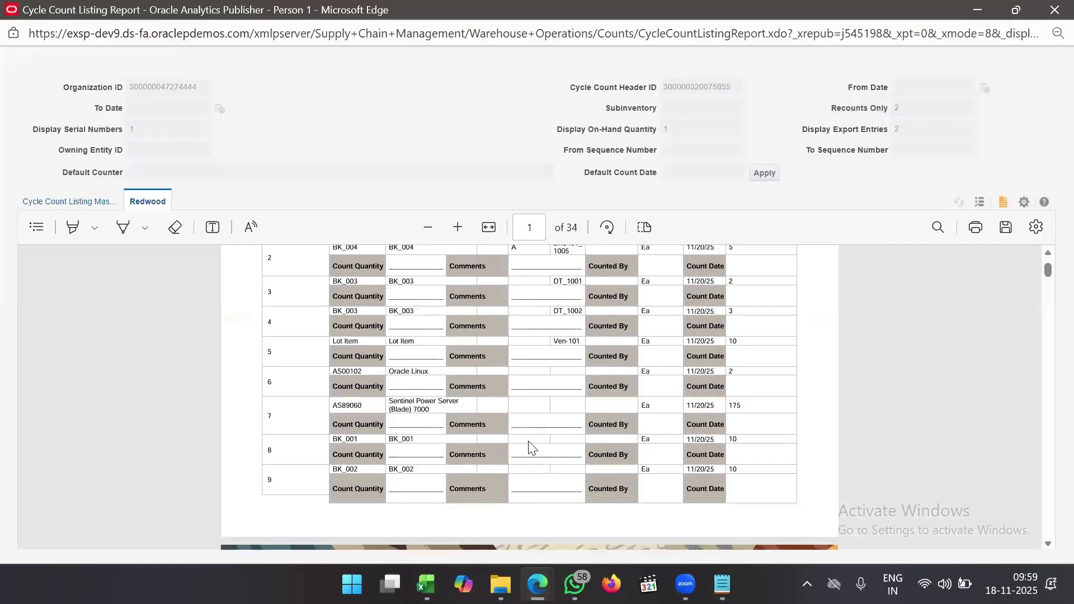
scroll(530, 448, "up", 3)
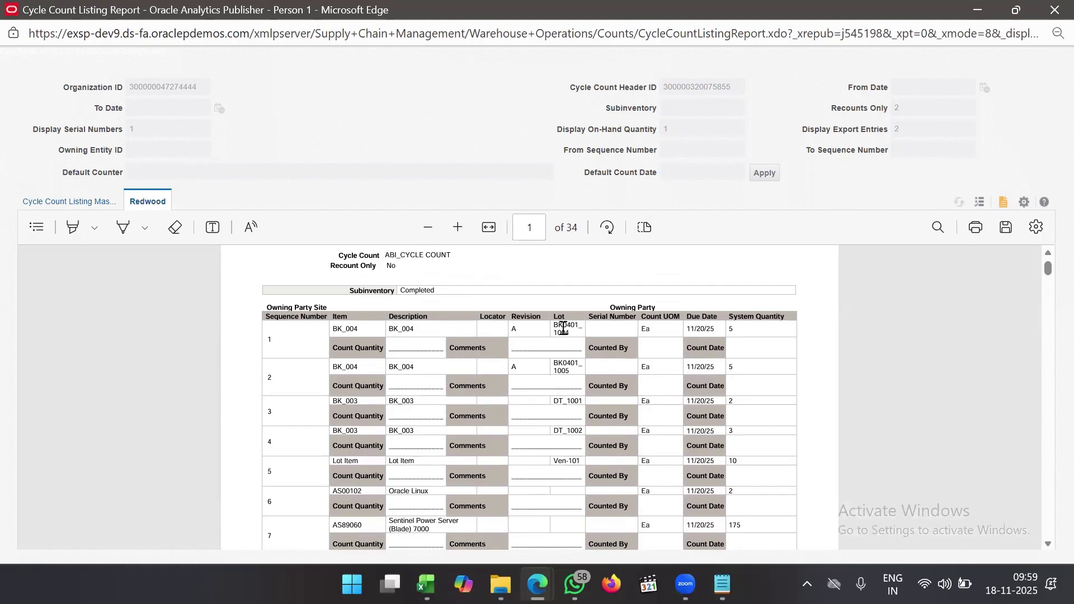
mouse_move(567, 327)
left_mouse_down()
mouse_move(549, 325)
mouse_move(578, 331)
mouse_move(556, 330)
left_mouse_up()
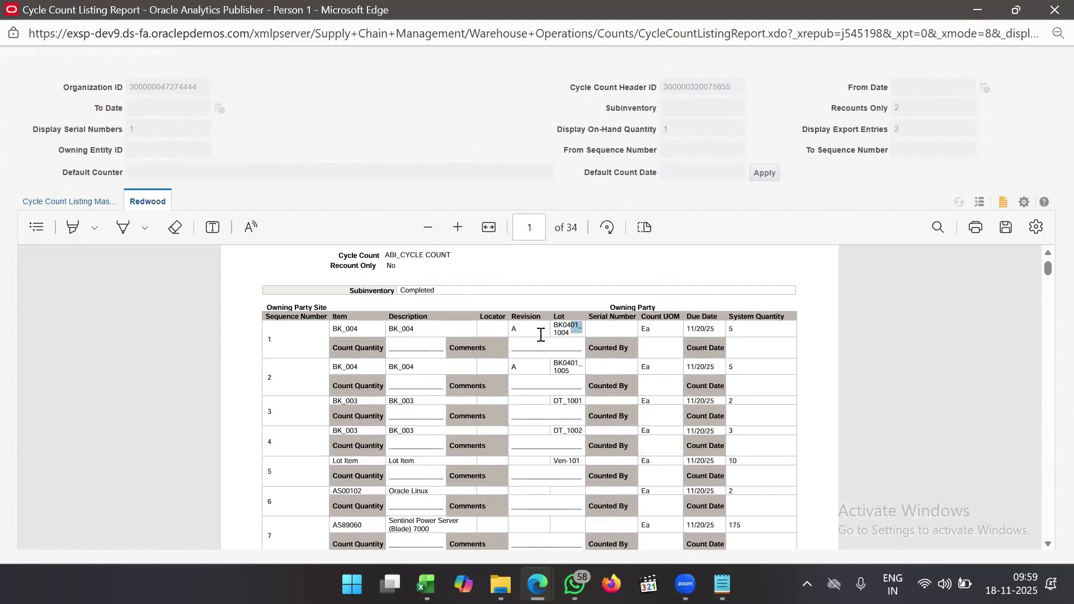
left_click(624, 336)
Read through the cycle count listing's sequences, subinventories and quantities from page 2 to the end of the report
scroll(712, 421, "down", 10)
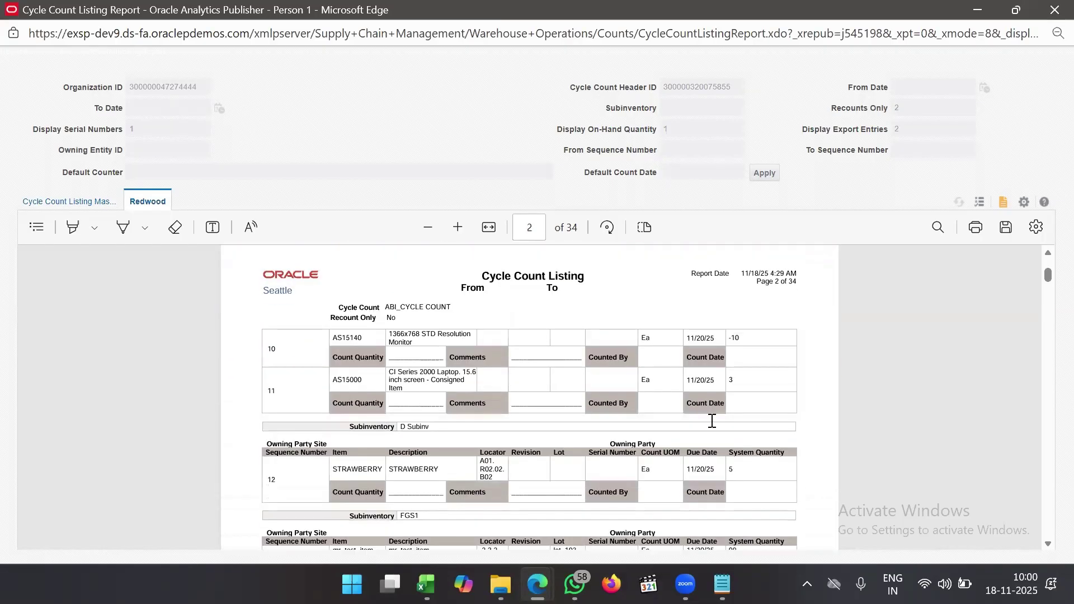
scroll(711, 421, "down", 3)
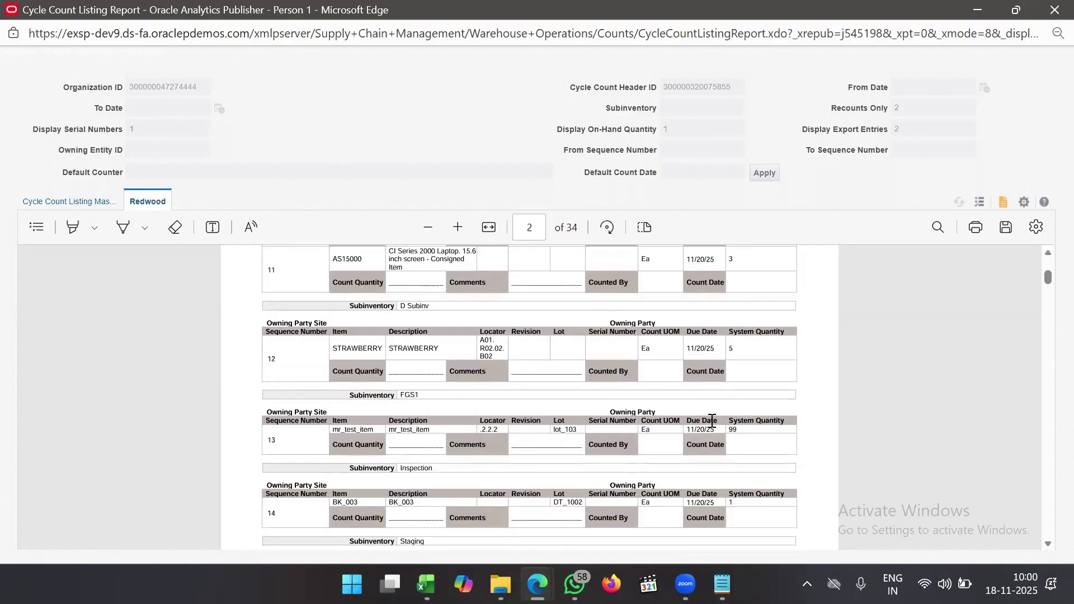
scroll(712, 421, "down", 10)
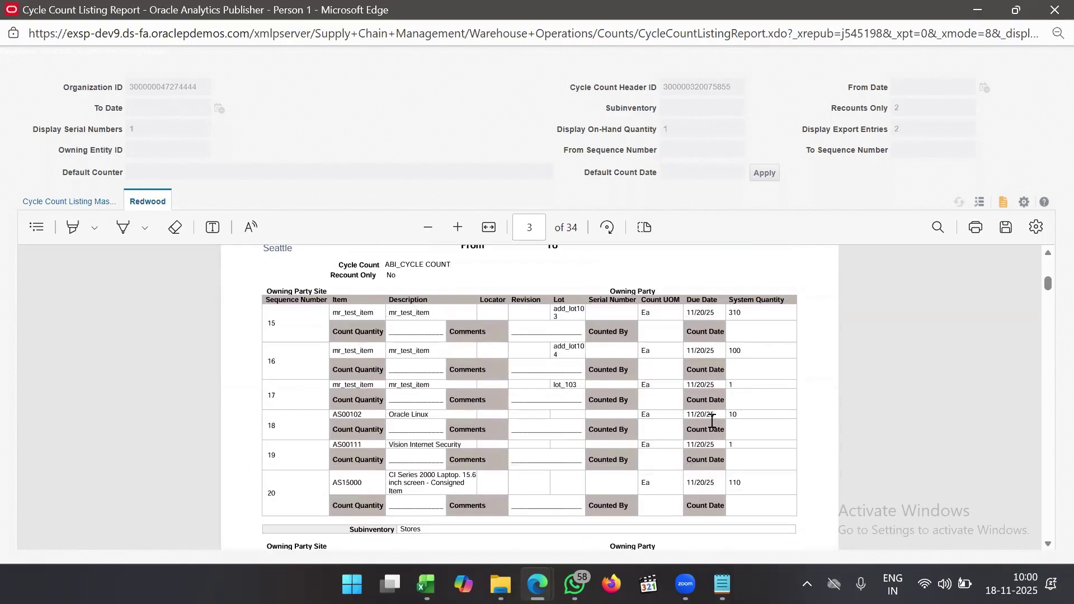
scroll(712, 421, "down", 10)
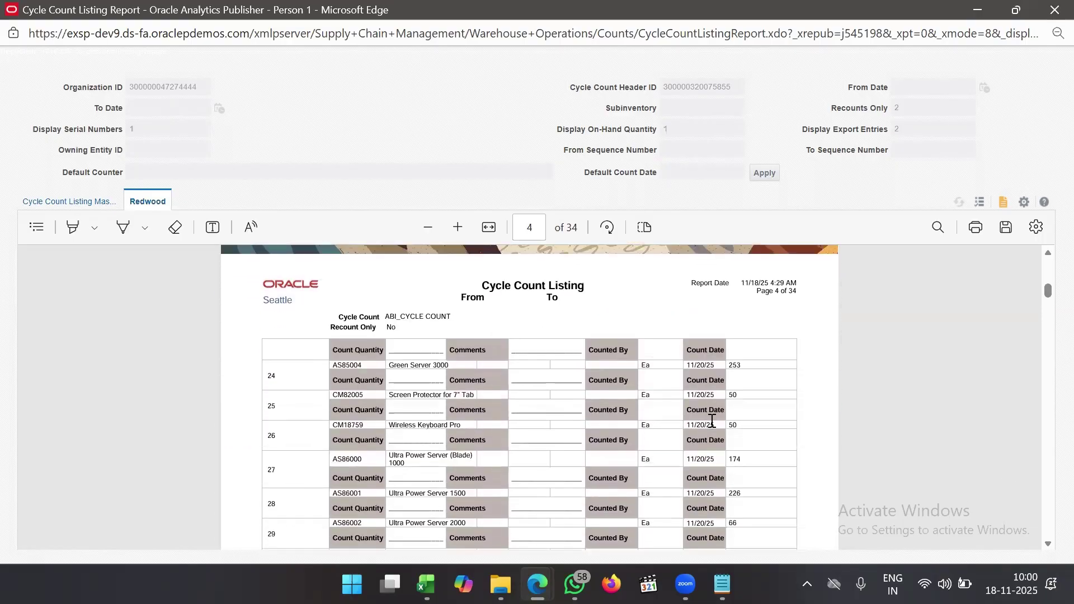
scroll(711, 420, "down", 8)
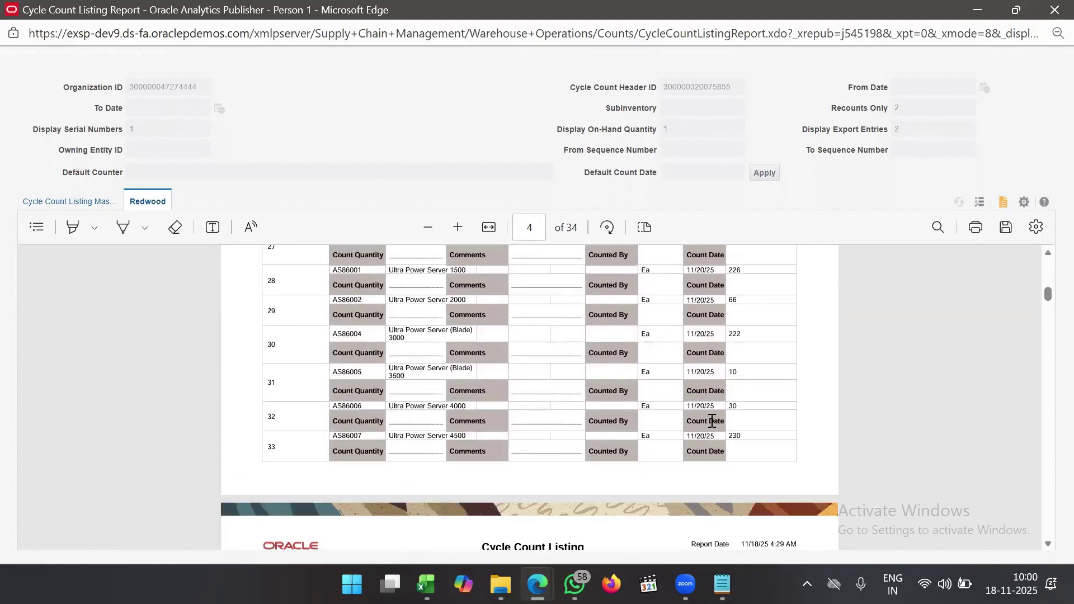
scroll(712, 421, "down", 20)
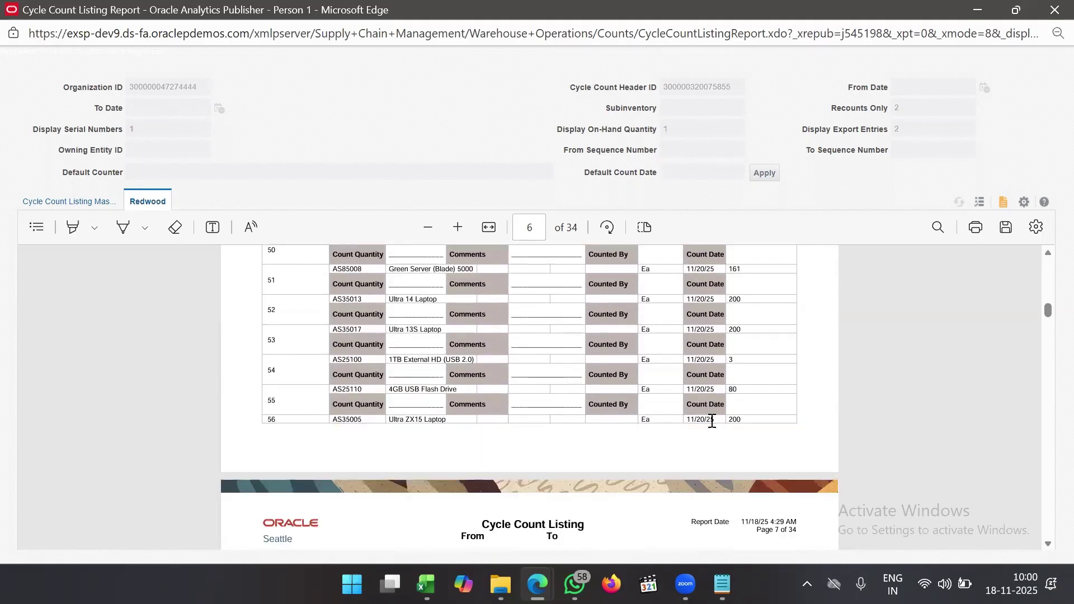
scroll(711, 421, "down", 20)
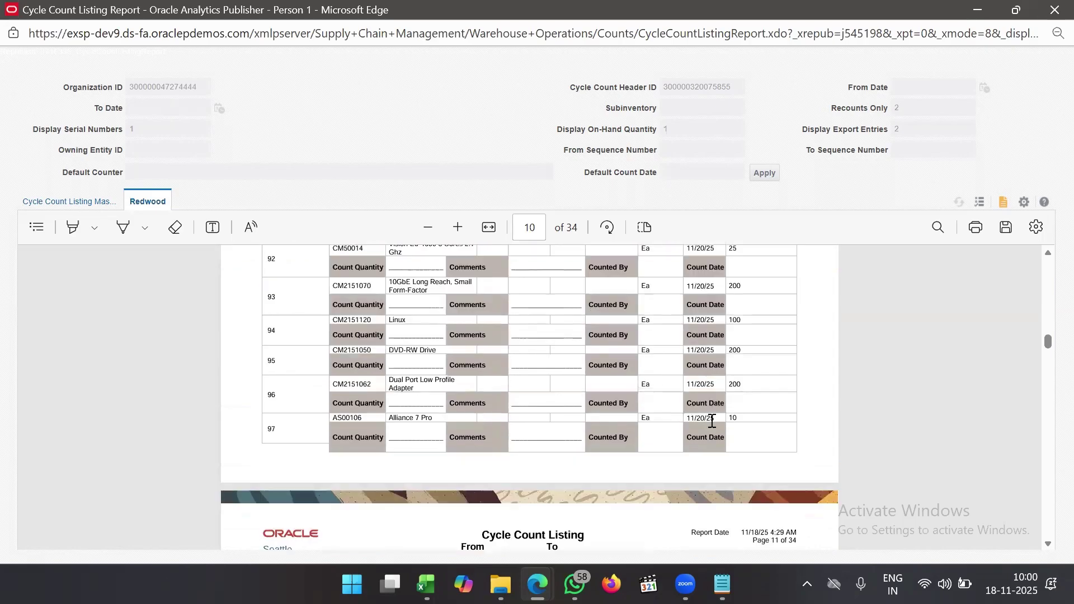
scroll(712, 421, "down", 20)
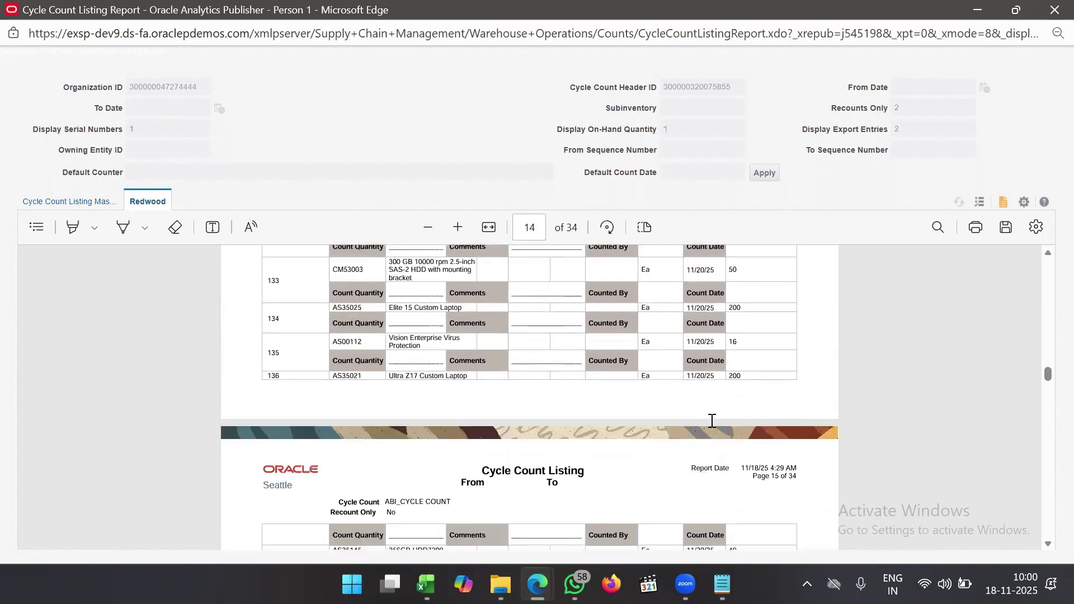
scroll(712, 421, "down", 20)
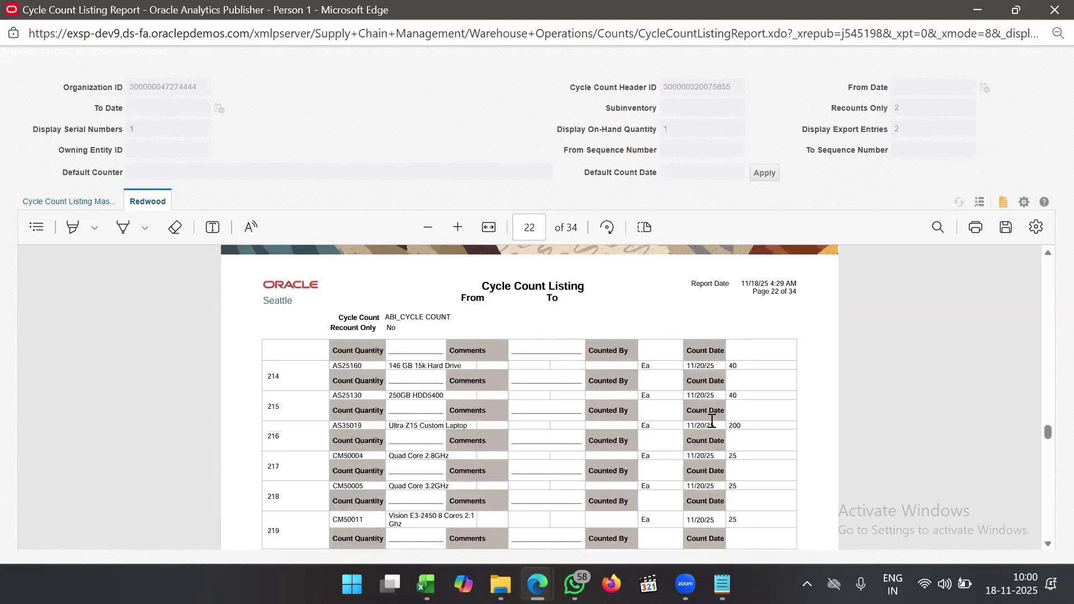
scroll(712, 421, "down", 20)
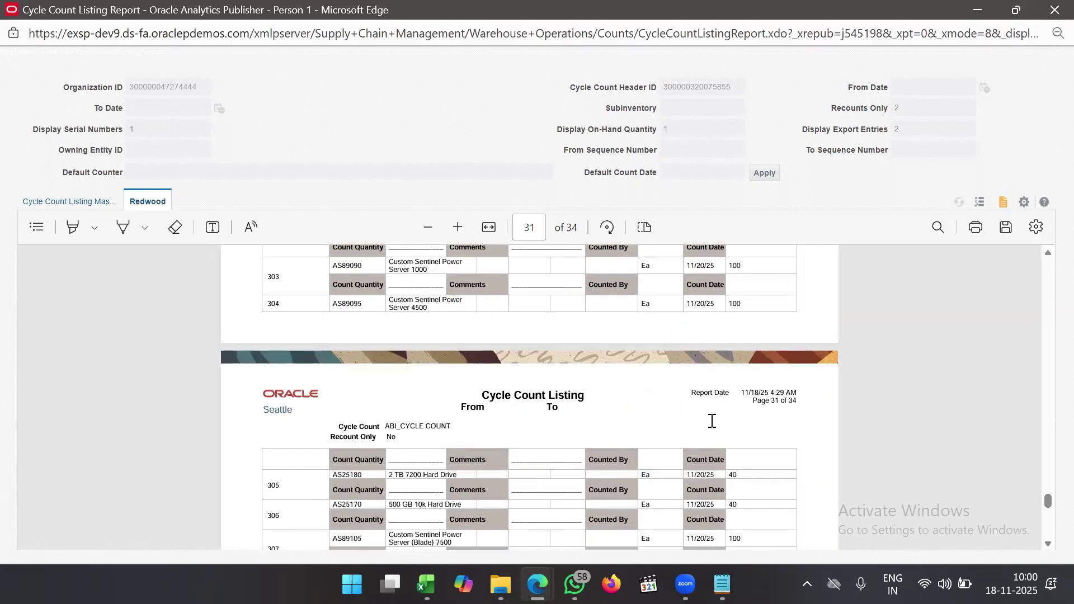
Go back through the cycle count listing from the last page to page 1
scroll(712, 421, "up", 2)
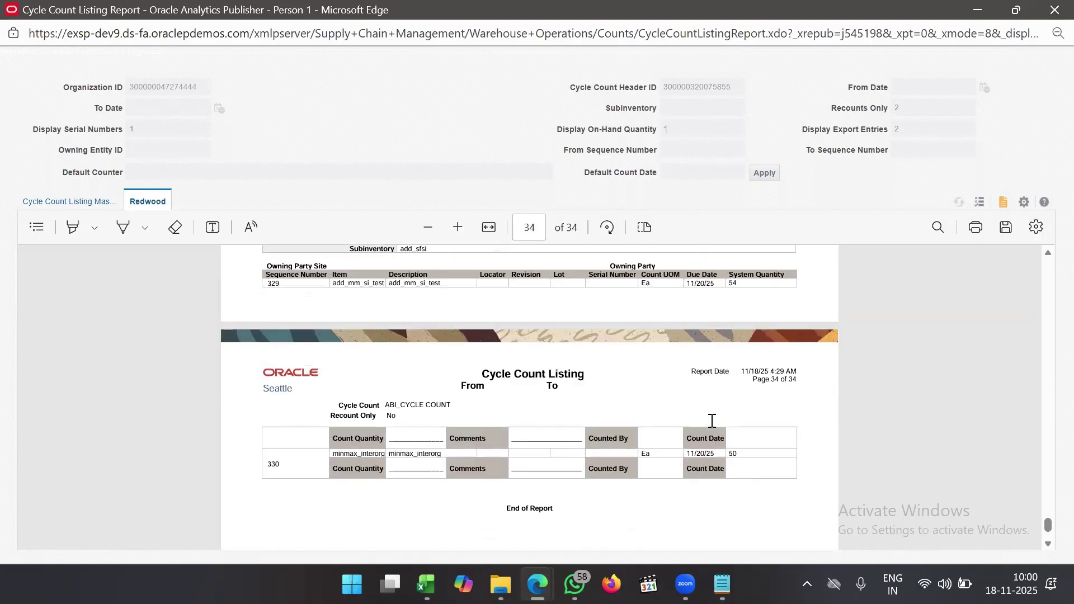
scroll(711, 420, "up", 7)
scroll(711, 421, "up", 10)
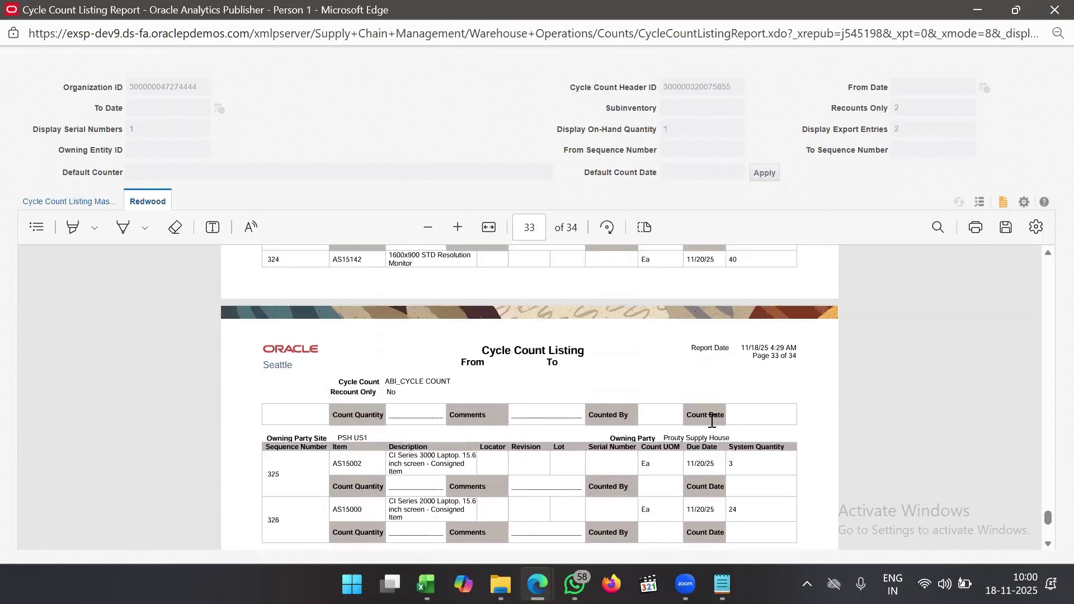
scroll(711, 421, "up", 10)
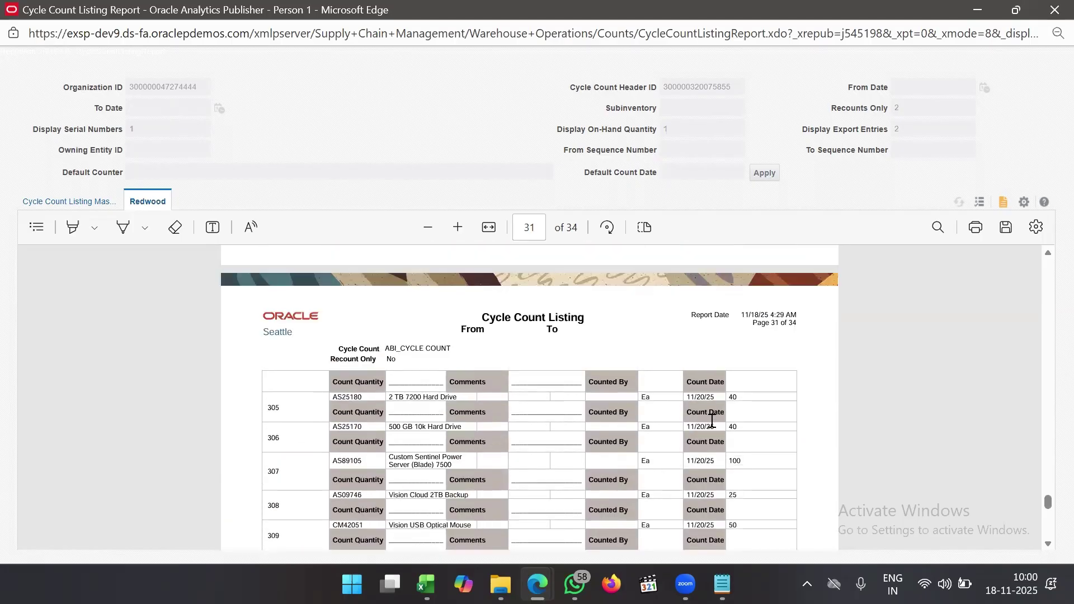
scroll(712, 420, "up", 10)
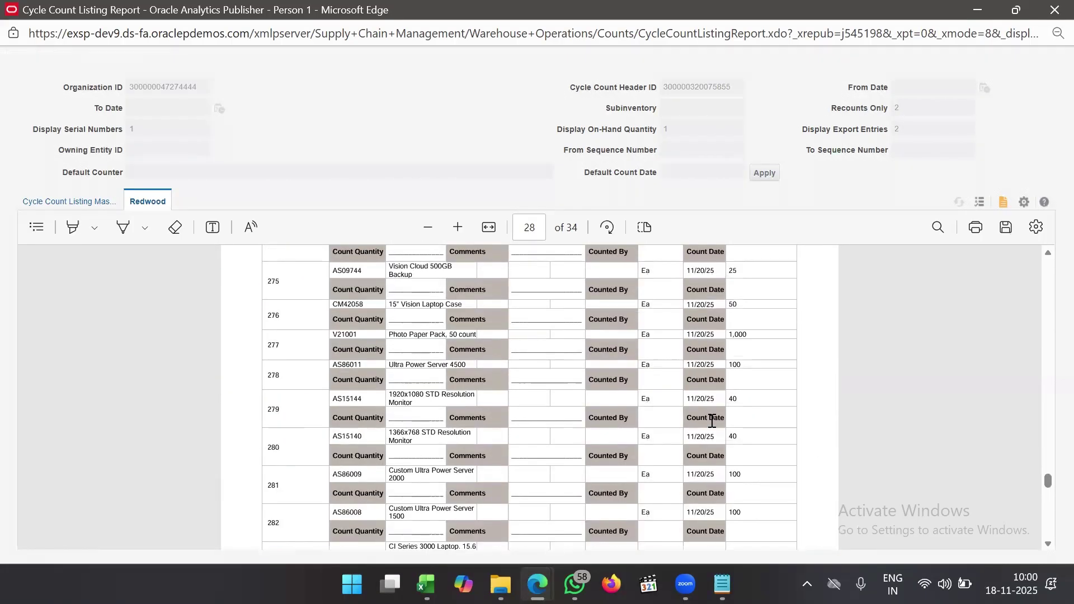
scroll(712, 421, "up", 20)
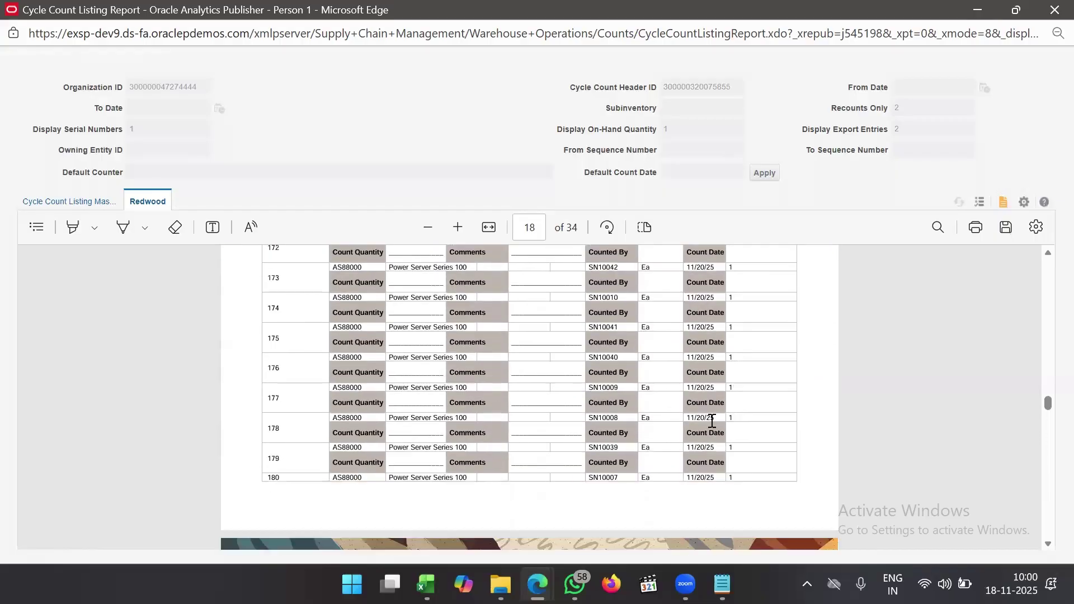
scroll(712, 421, "up", 20)
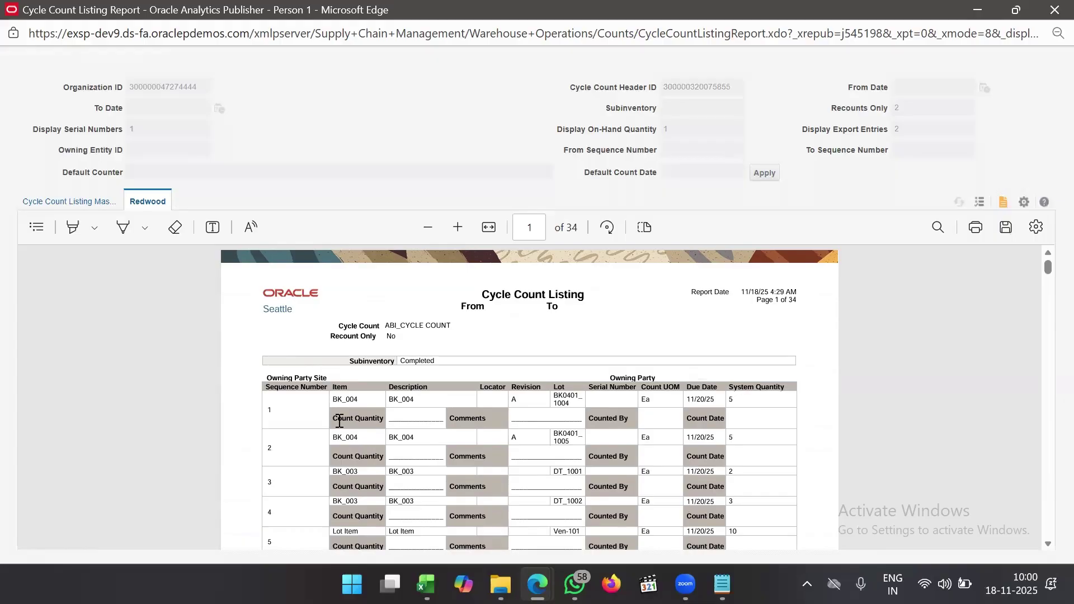
Examine the blank Count Quantity and Comments entries under the listed sequences on the report's first page
left_click_drag(333, 421, 379, 419)
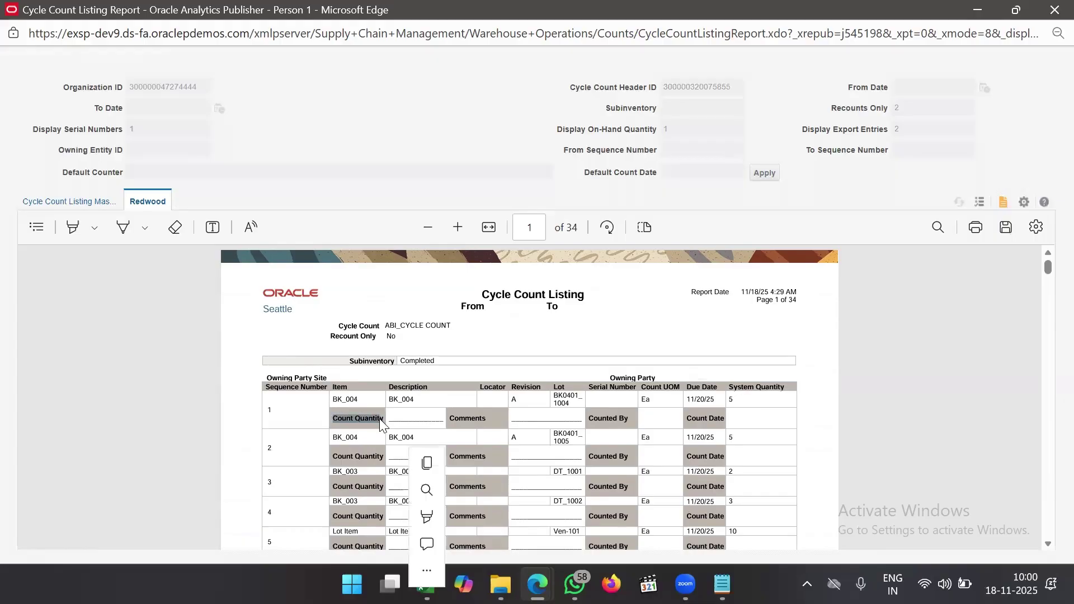
left_click(418, 415)
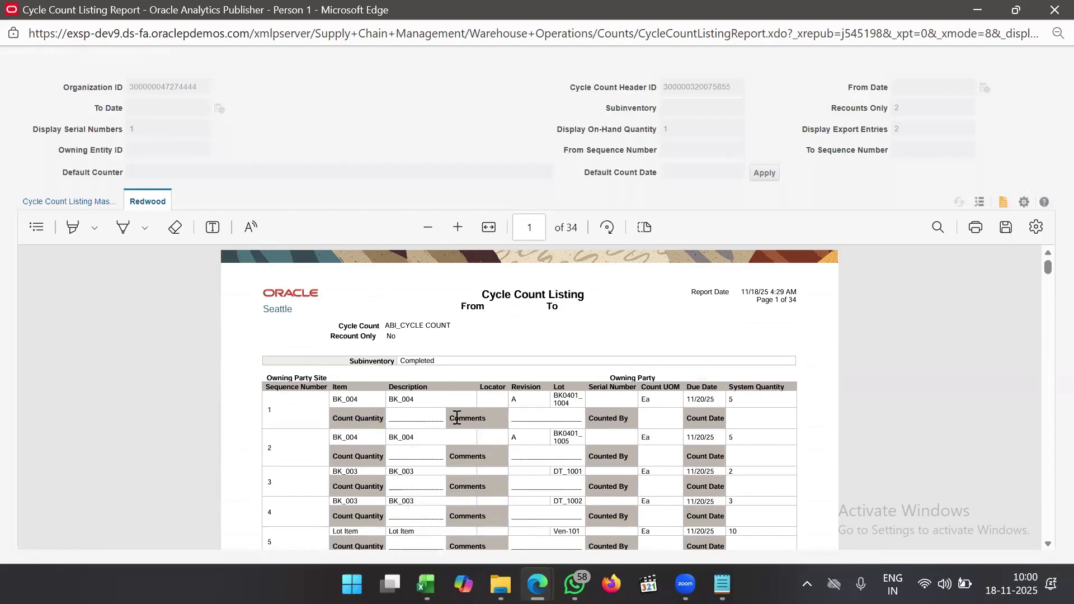
left_click_drag(453, 418, 486, 420)
left_click(537, 414)
scroll(513, 390, "down", 5)
scroll(513, 390, "up", 5)
Return to Manage Cycle Counts, dismiss the process submission message and open Record Count Sequences for ABI_CYCLE COUNT
left_click(979, 8)
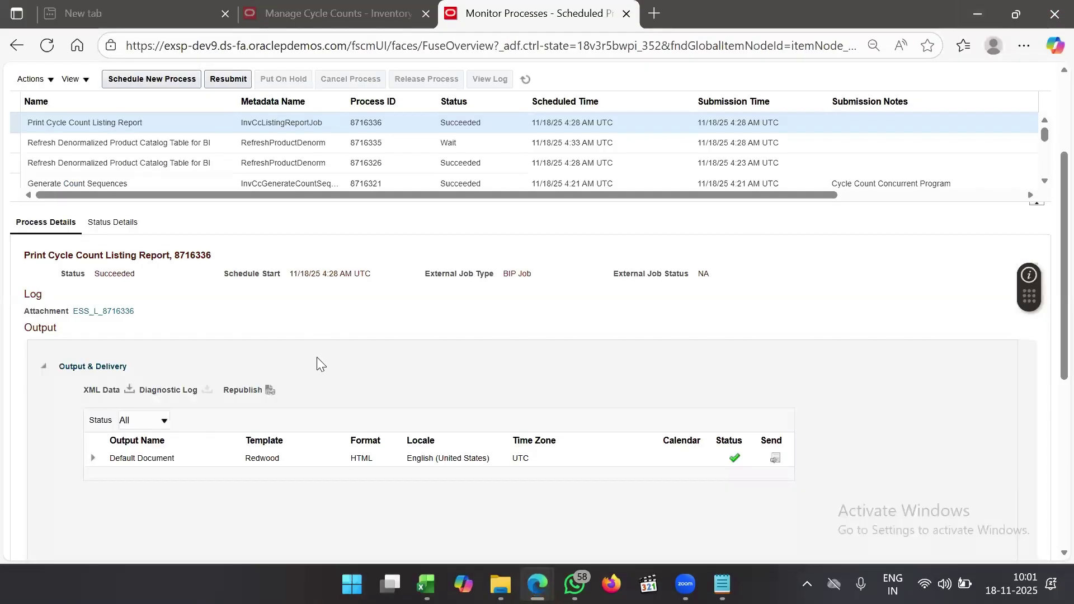
scroll(278, 121, "up", 2)
left_click(330, 10)
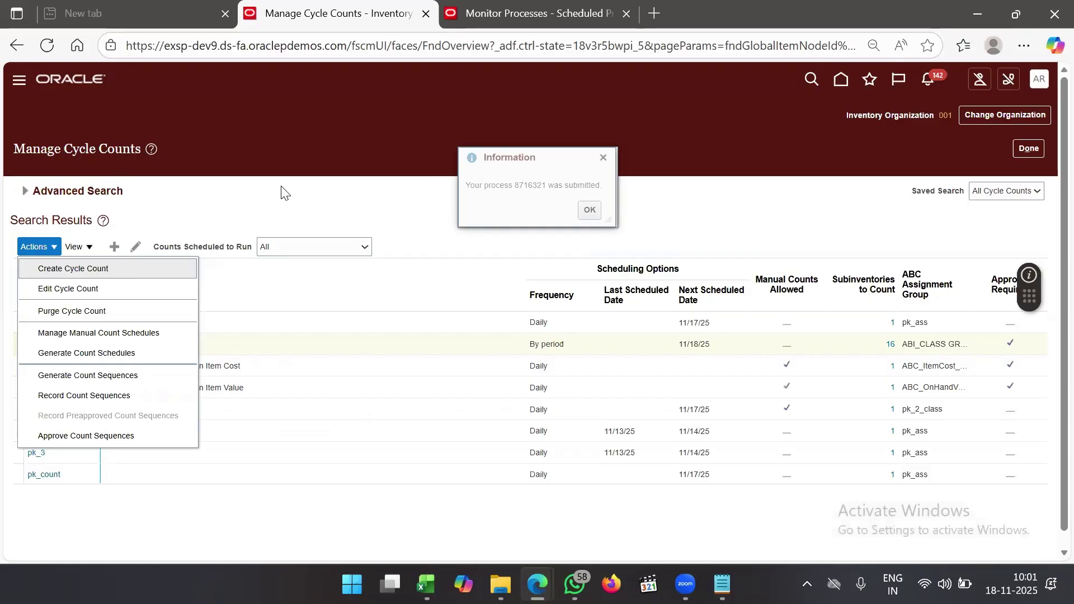
left_click(588, 211)
left_click(589, 211)
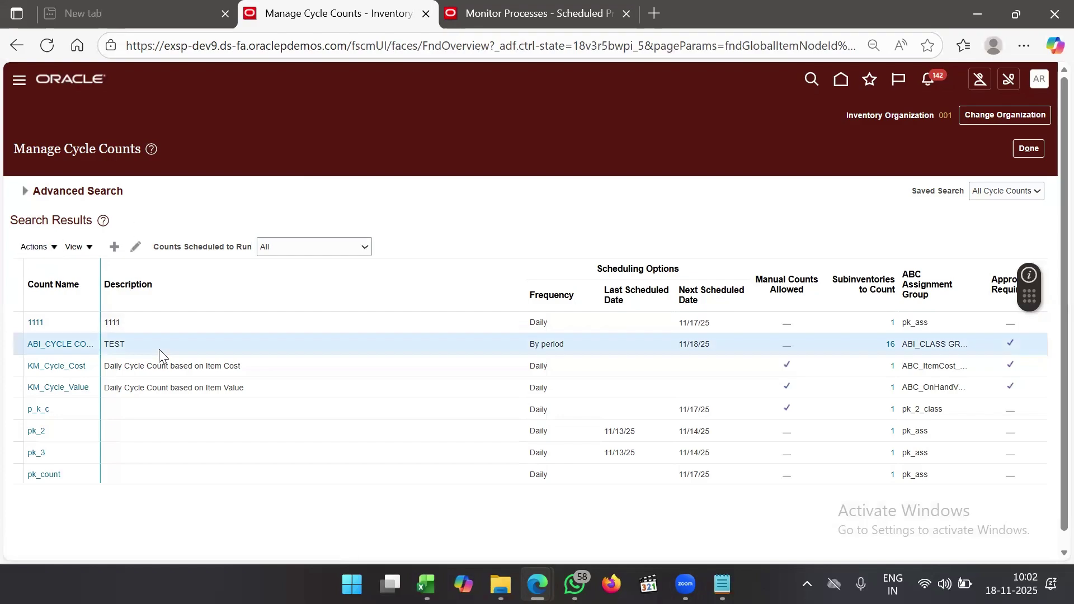
left_click(38, 247)
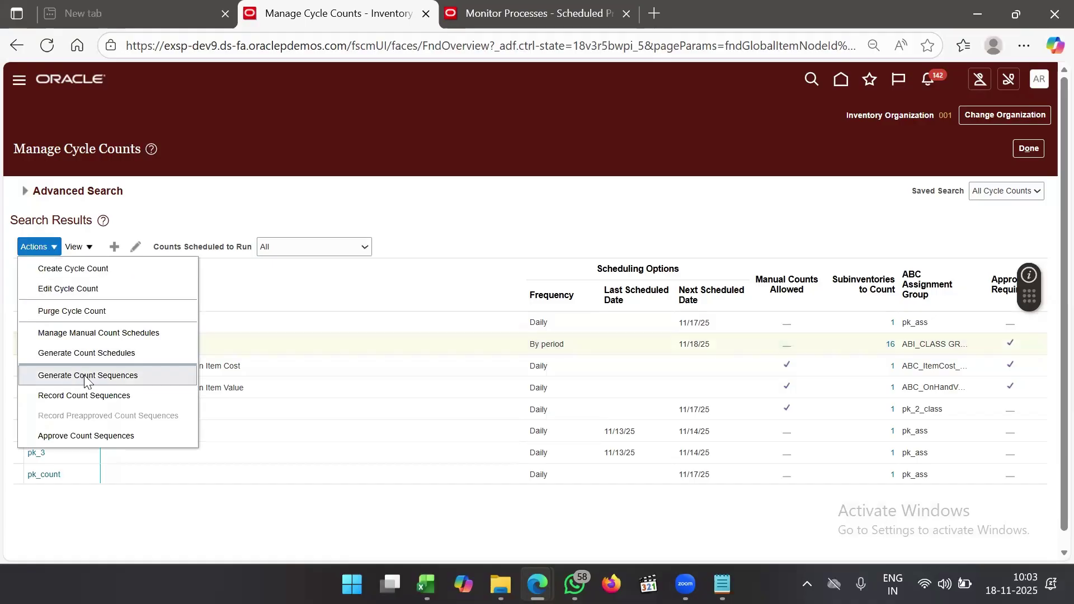
left_click(105, 397)
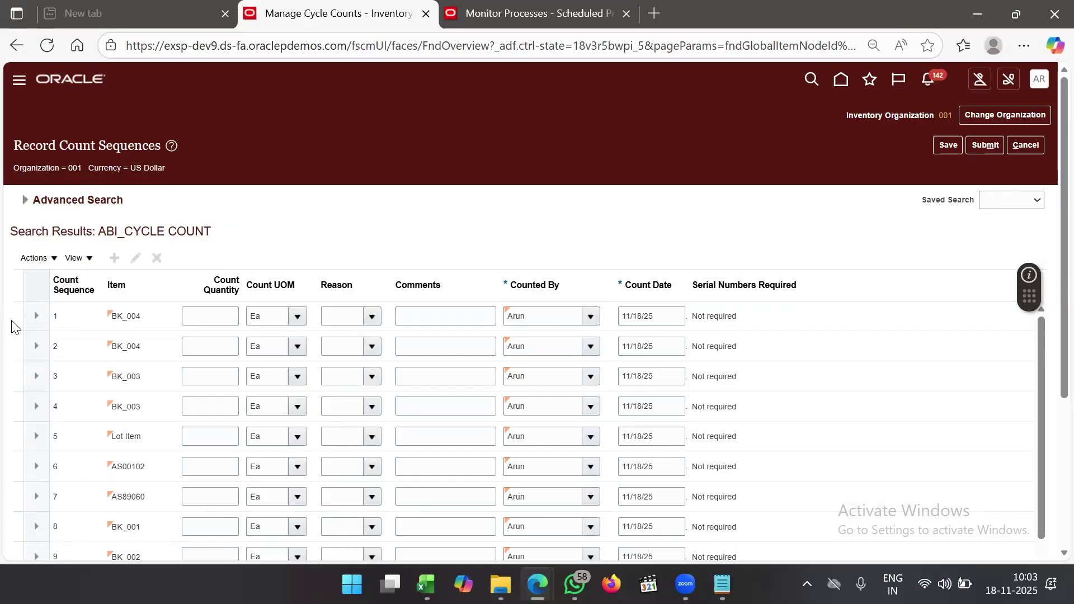
Expand count sequence 1 of item BK_004, check its subinventory, revision and lot, and collapse it again
left_click(35, 316)
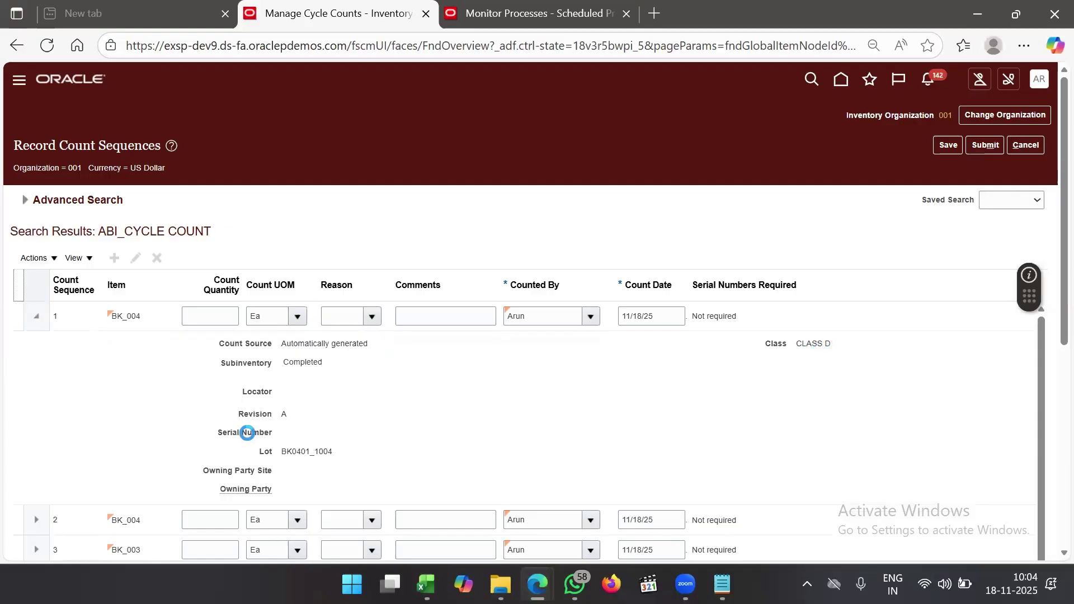
left_click(217, 317)
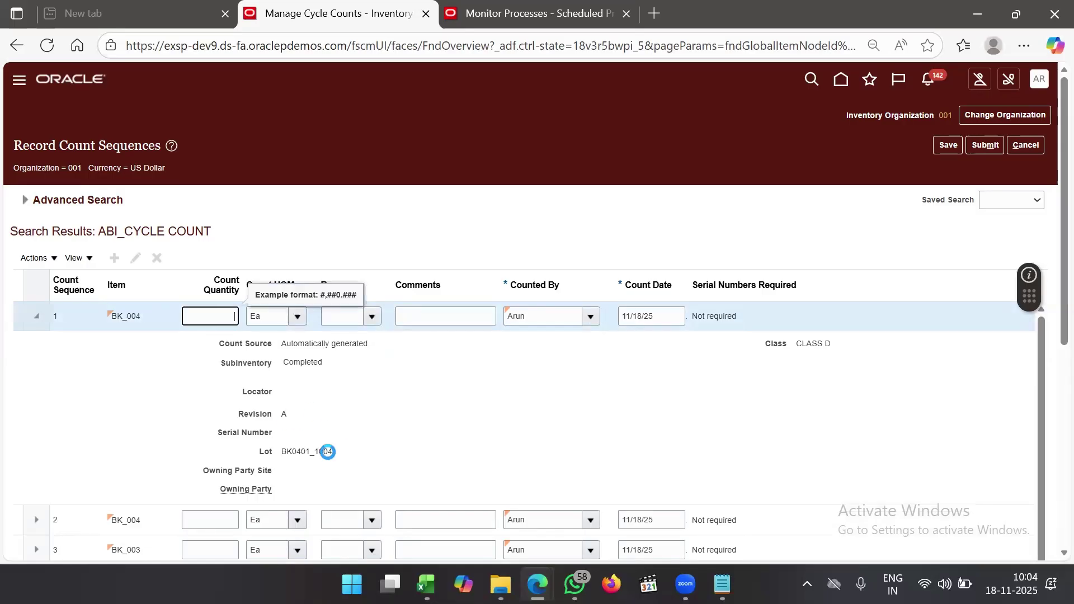
left_click(38, 317)
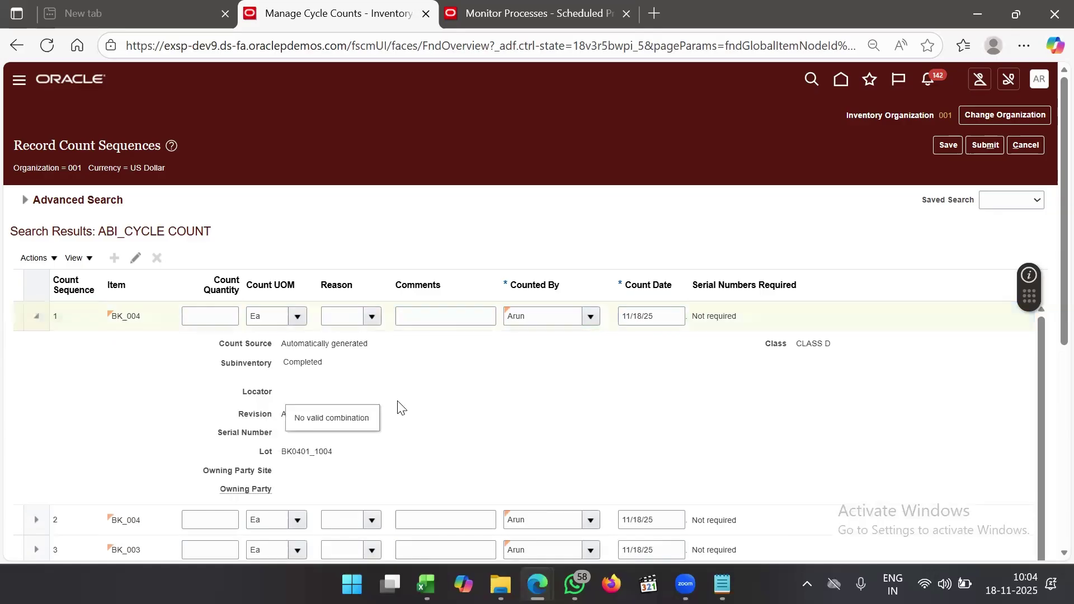
scroll(524, 434, "down", 6)
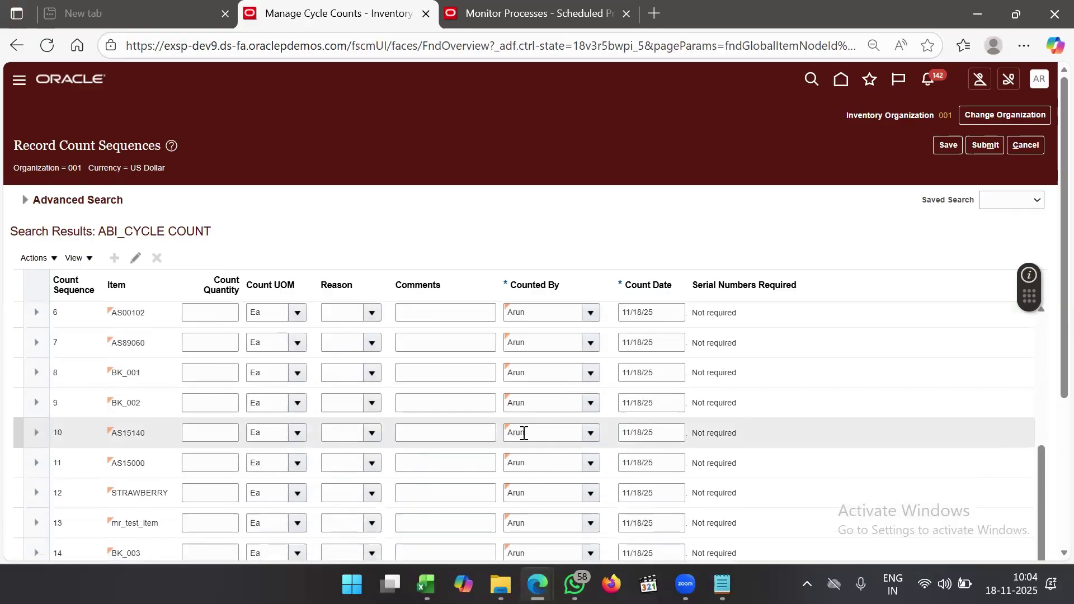
scroll(524, 434, "up", 7)
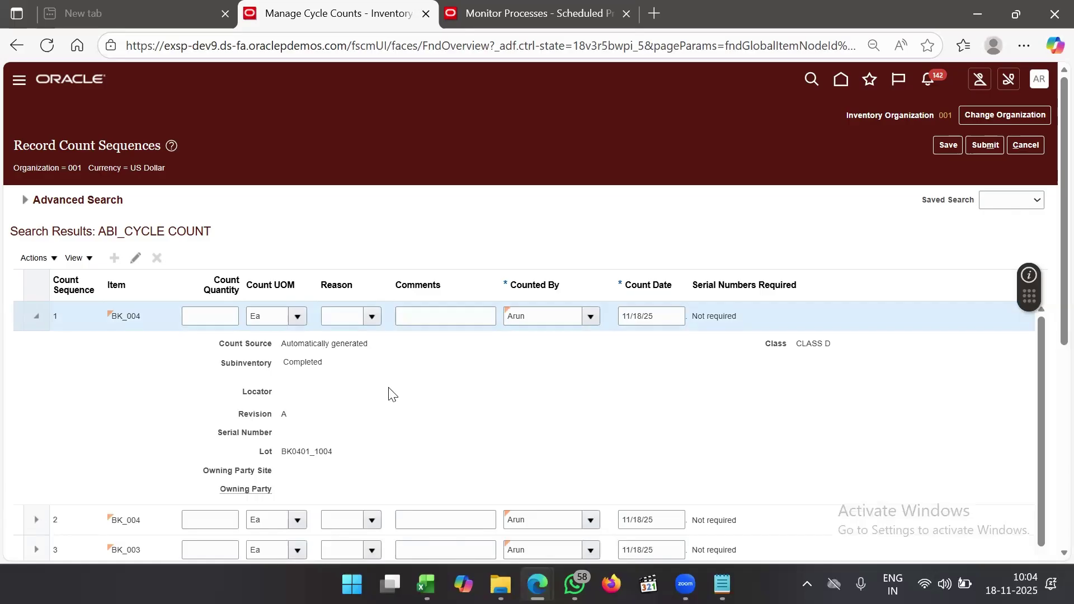
left_click(37, 314)
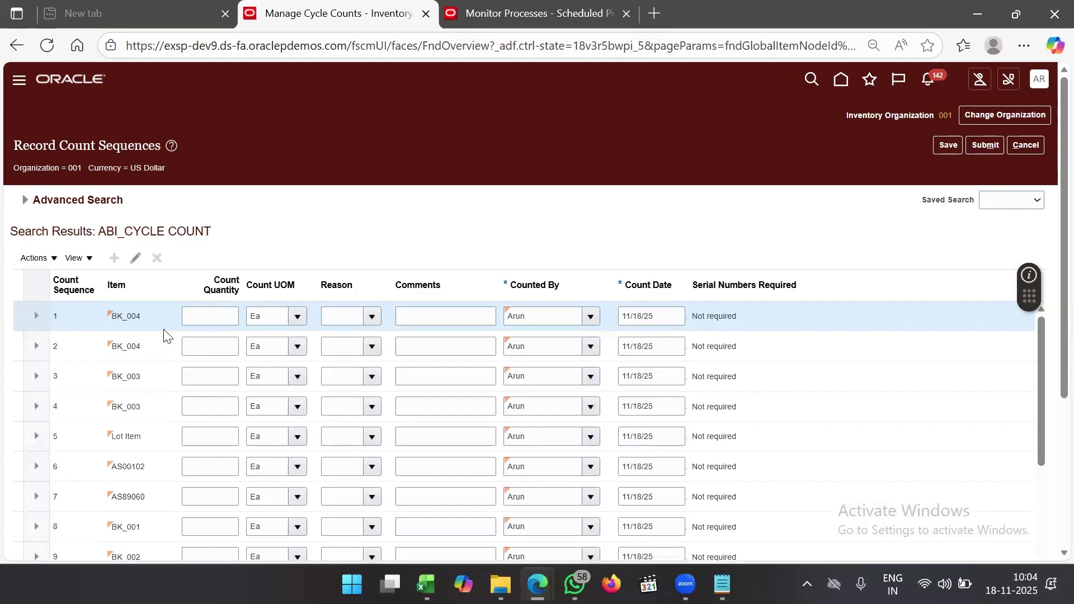
scroll(164, 342, "down", 1)
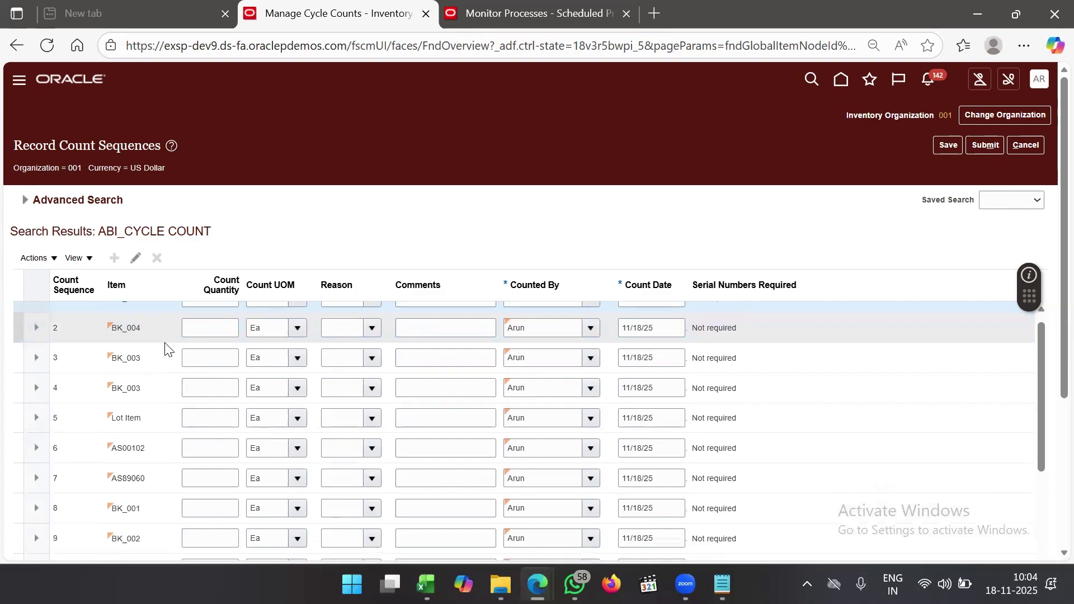
scroll(160, 330, "up", 2)
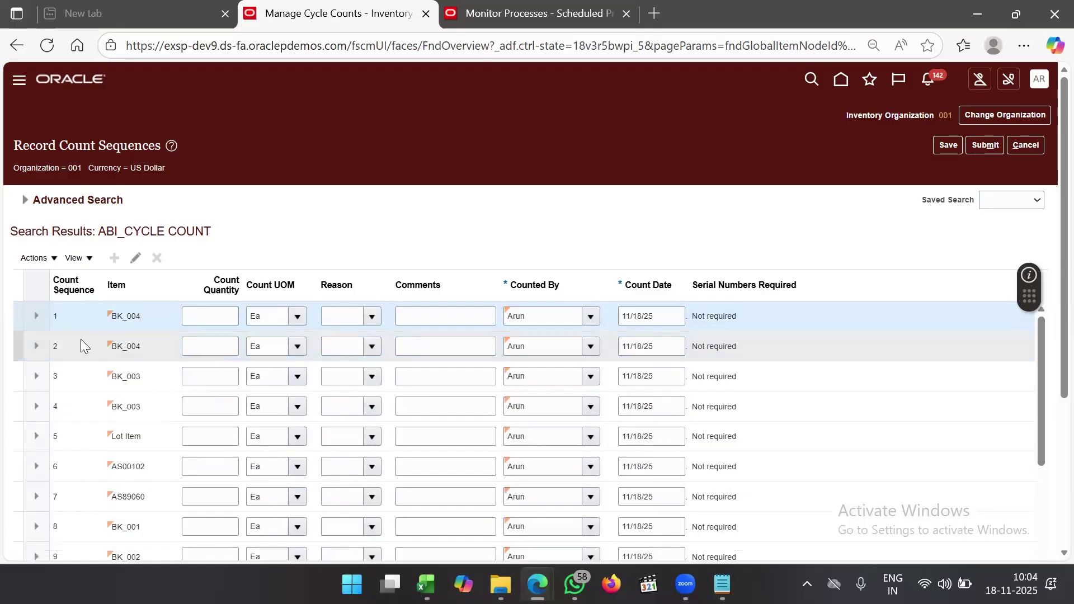
Expand count sequences 1 and 2 of item BK_004 and compare their subinventory, revision and lot details
left_click(35, 344)
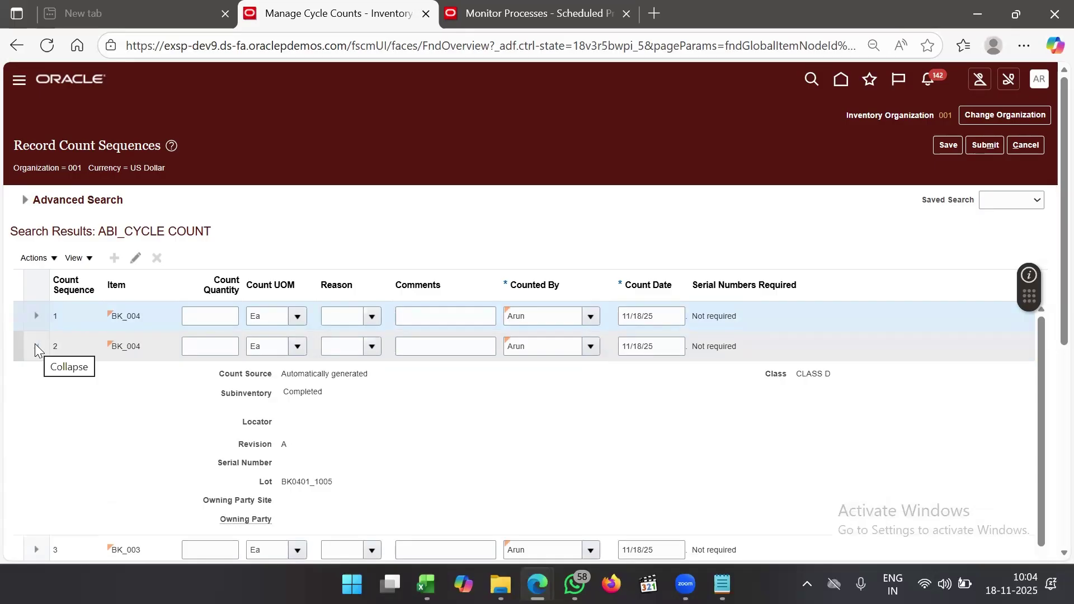
left_click(36, 319)
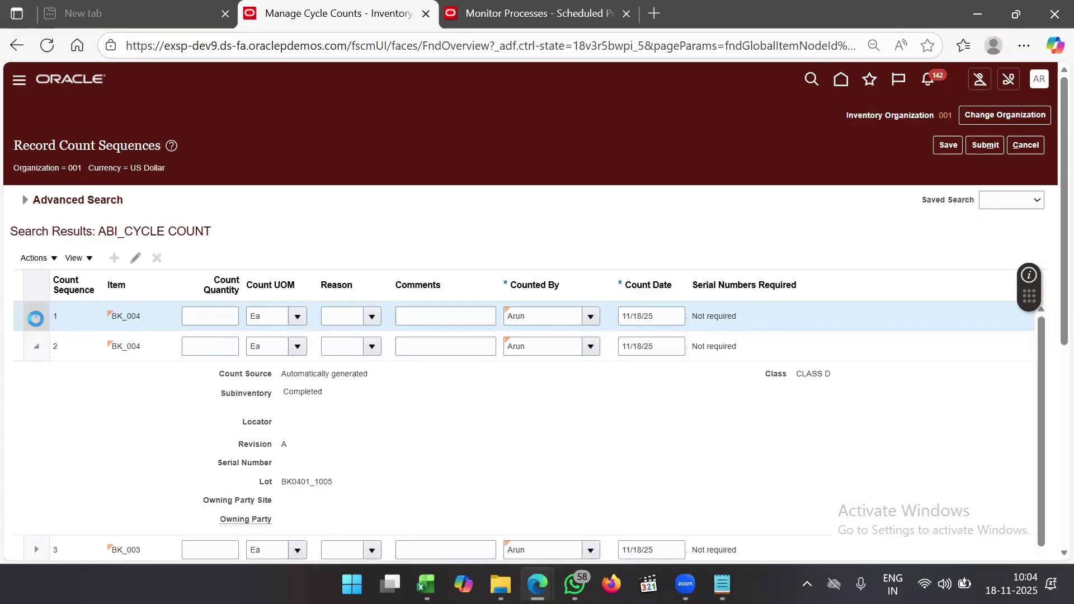
scroll(286, 420, "down", 3)
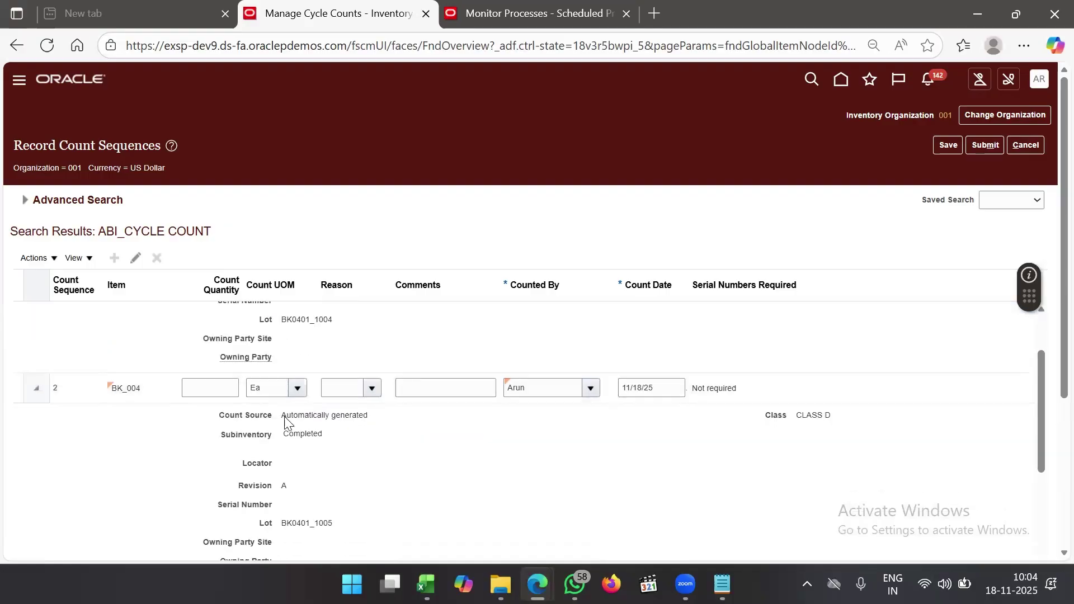
scroll(286, 423, "up", 4)
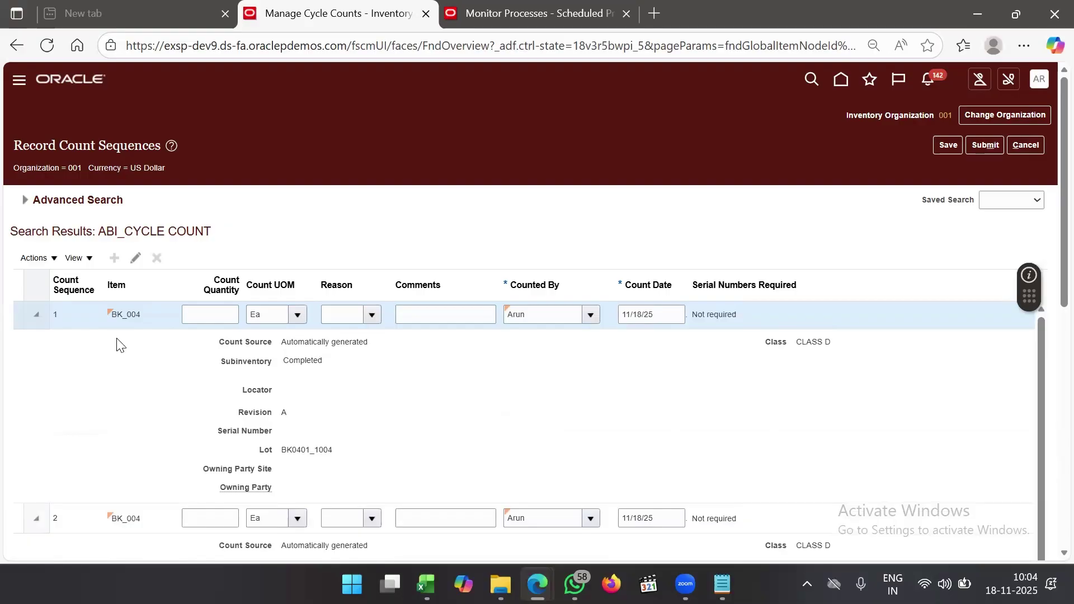
scroll(139, 337, "down", 1)
scroll(139, 338, "down", 3)
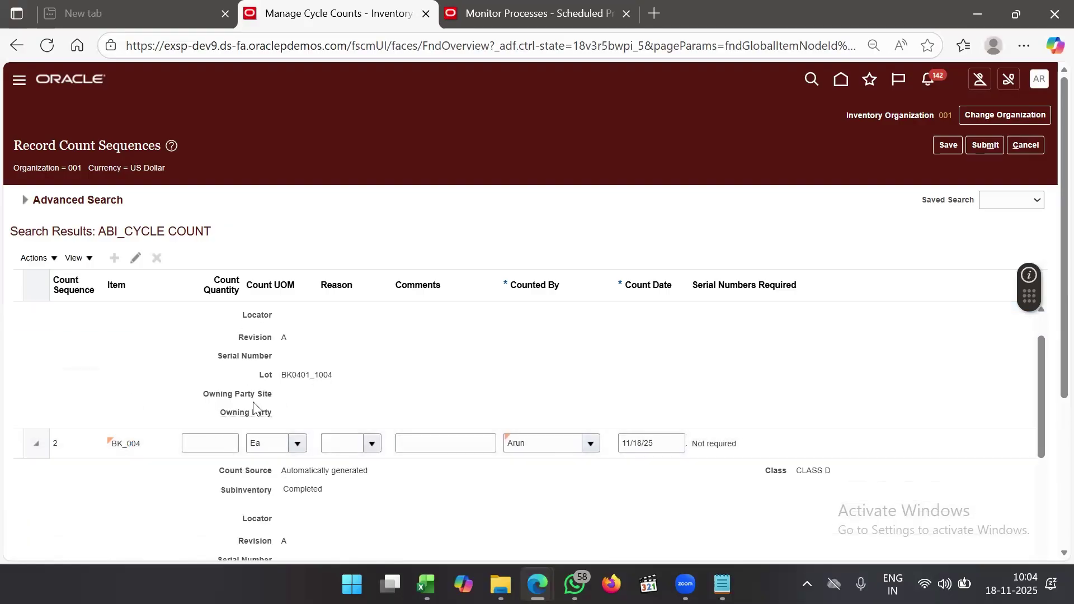
scroll(333, 391, "down", 3)
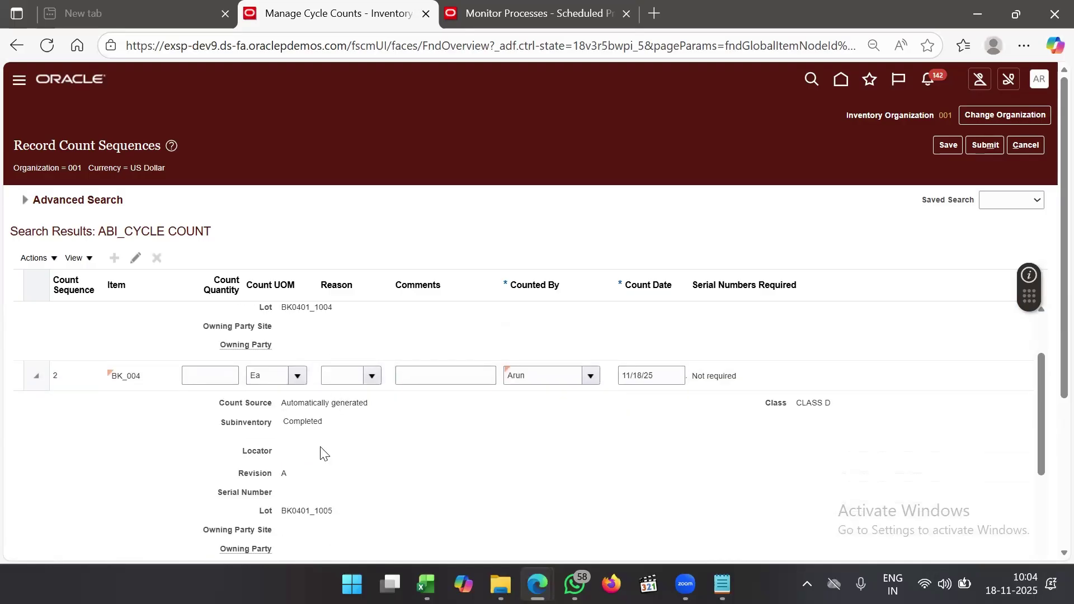
scroll(324, 508, "down", 3)
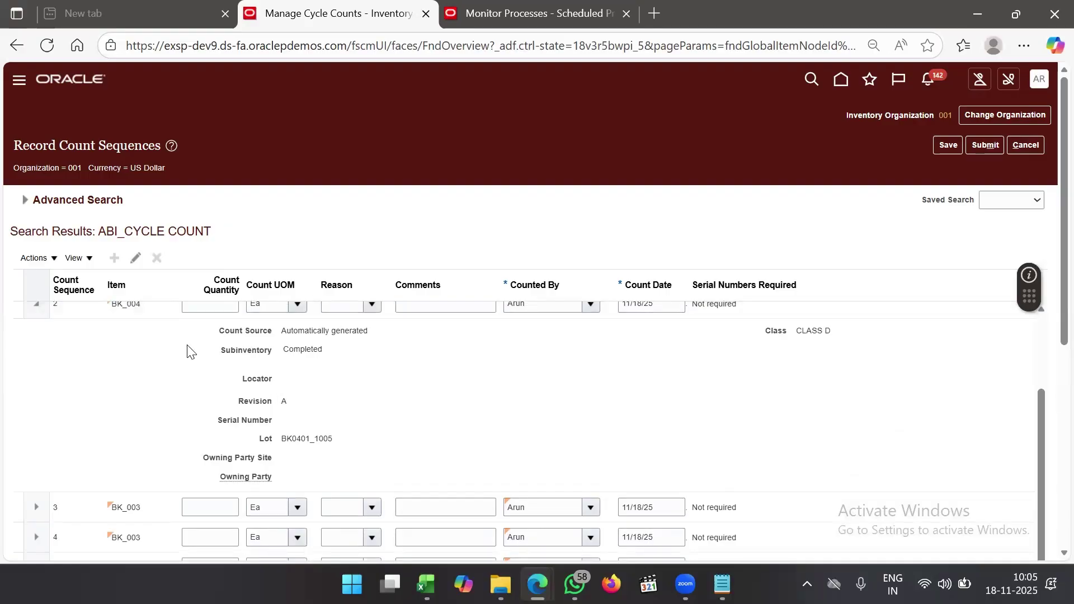
scroll(187, 346, "up", 1)
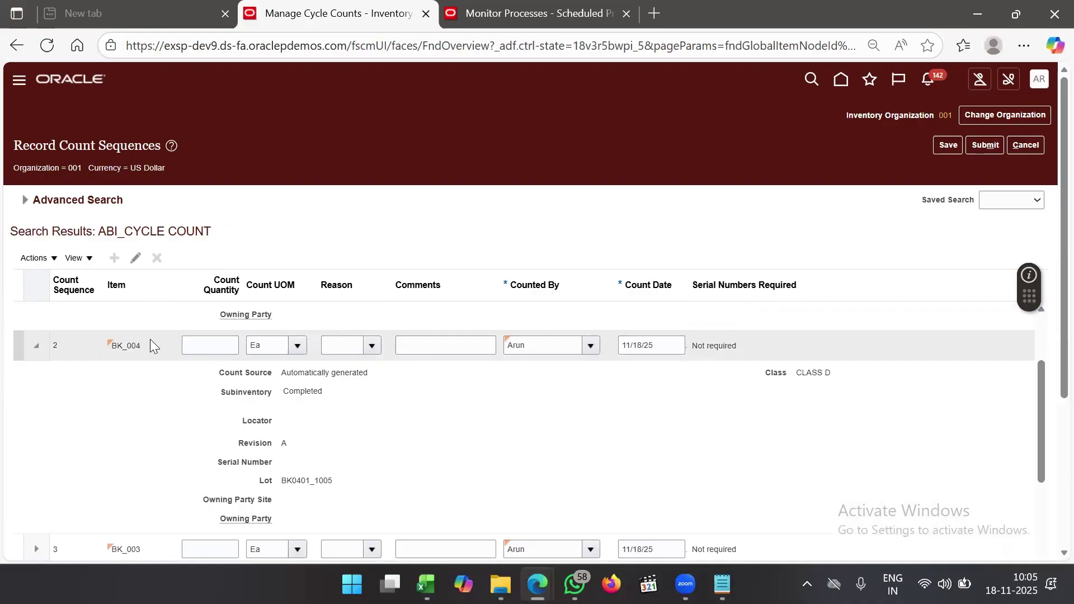
Return to the scheduled processes and republish the Print Cycle Count Listing Report output as a PDF
left_click(510, 6)
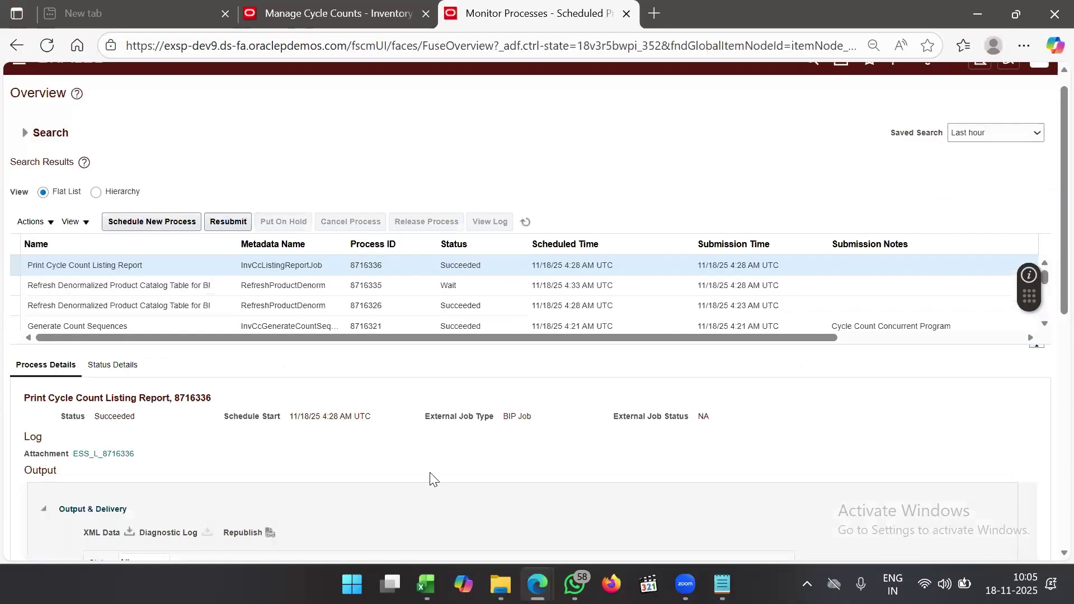
scroll(431, 479, "down", 2)
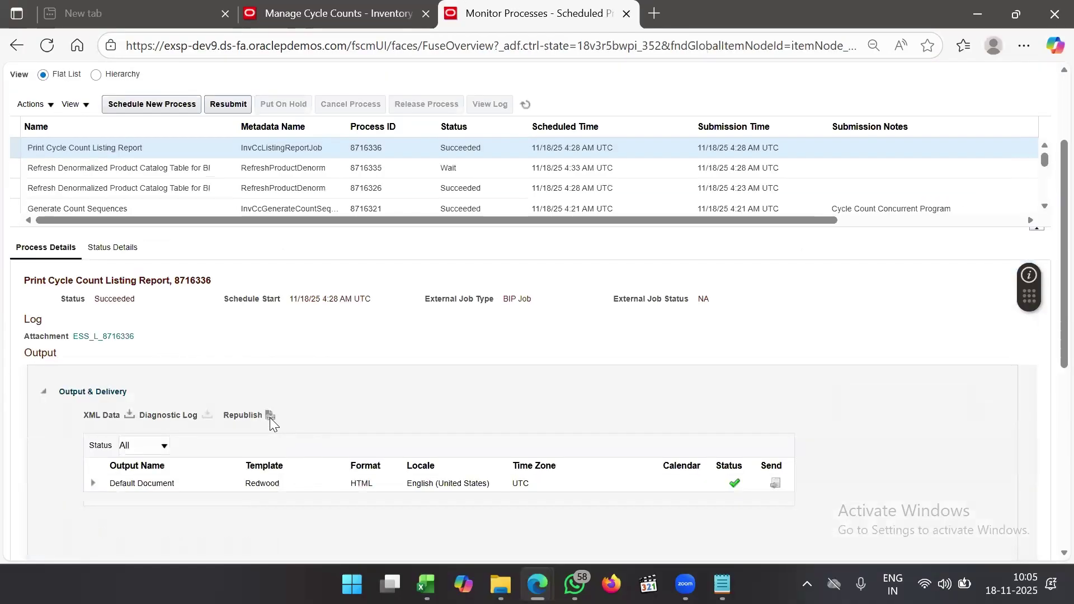
left_click(270, 418)
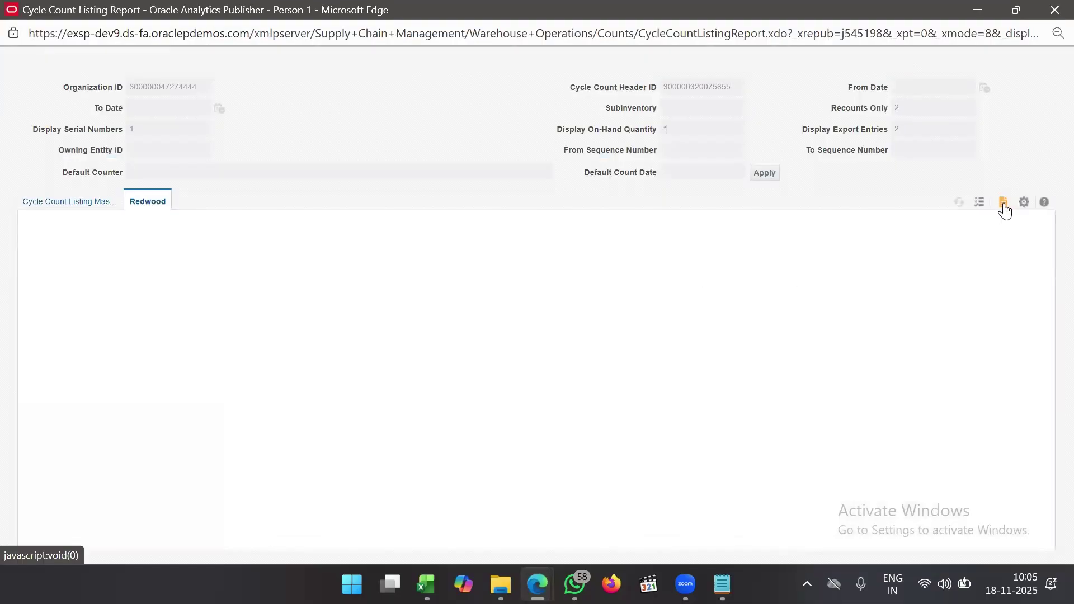
left_click(1004, 202)
left_click(918, 252)
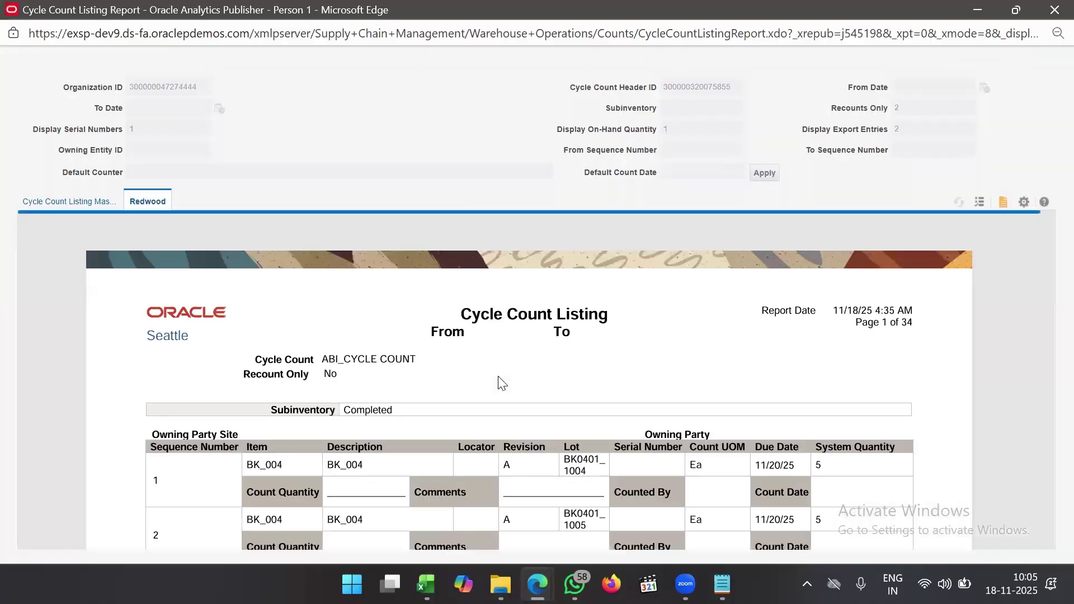
Examine the sequences, lots and system quantities on the first page of the republished listing
scroll(521, 478, "down", 1)
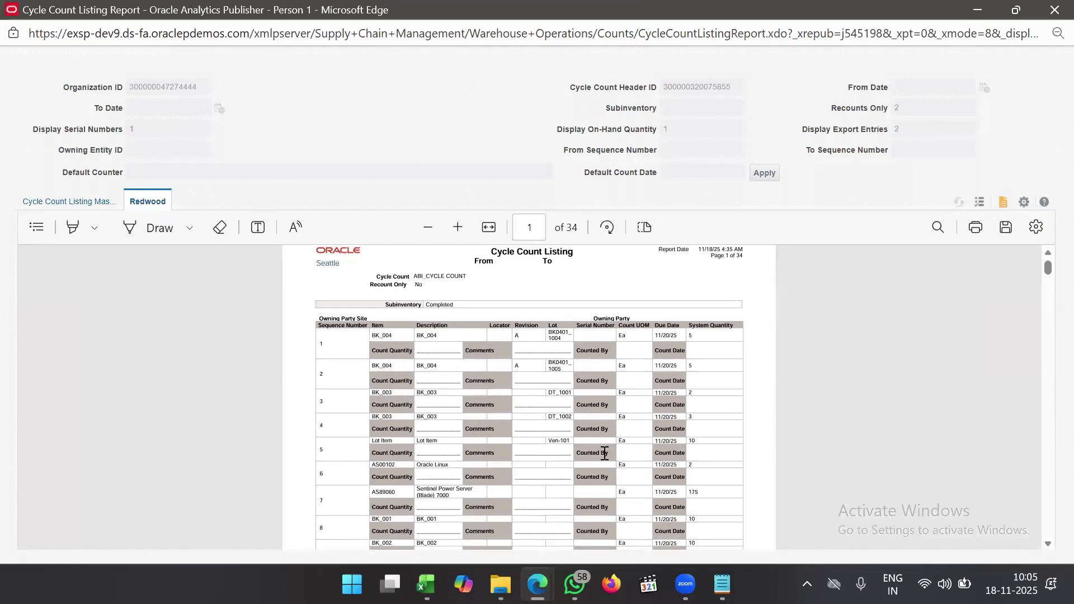
scroll(604, 453, "down", 3)
scroll(604, 451, "up", 2)
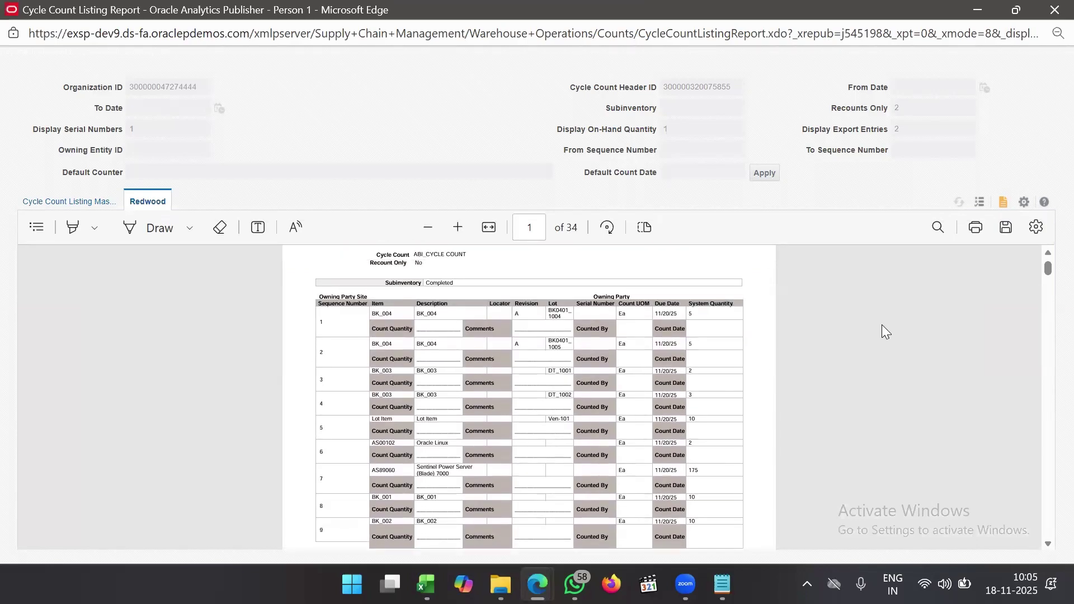
Enlarge the first page of the listing, check the lots and system quantities of item BK_004, and close the report
left_click(938, 228)
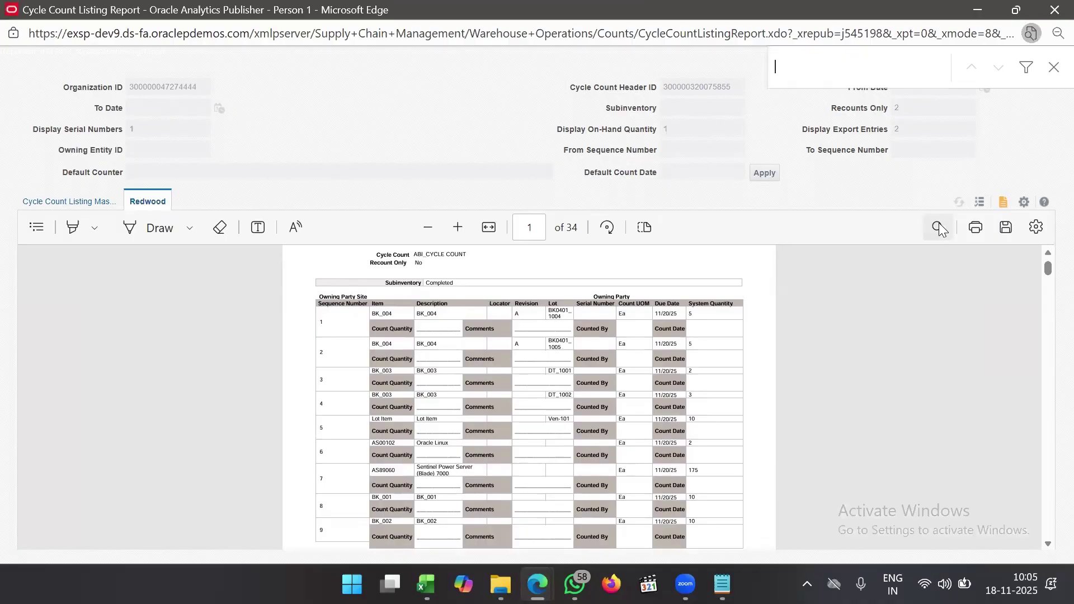
left_click(1055, 68)
left_click(457, 226)
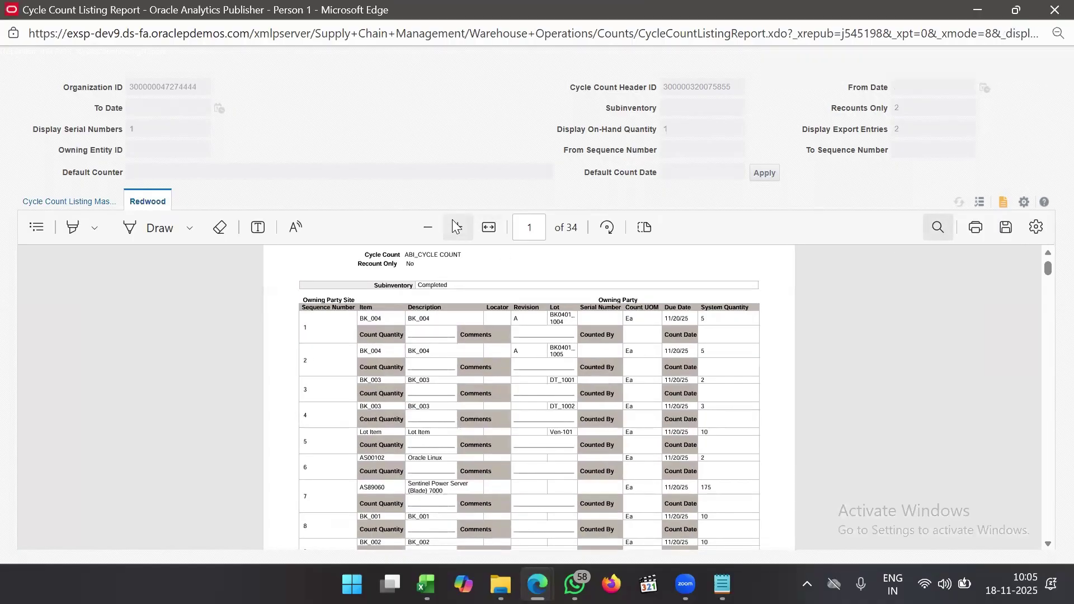
left_click(453, 223)
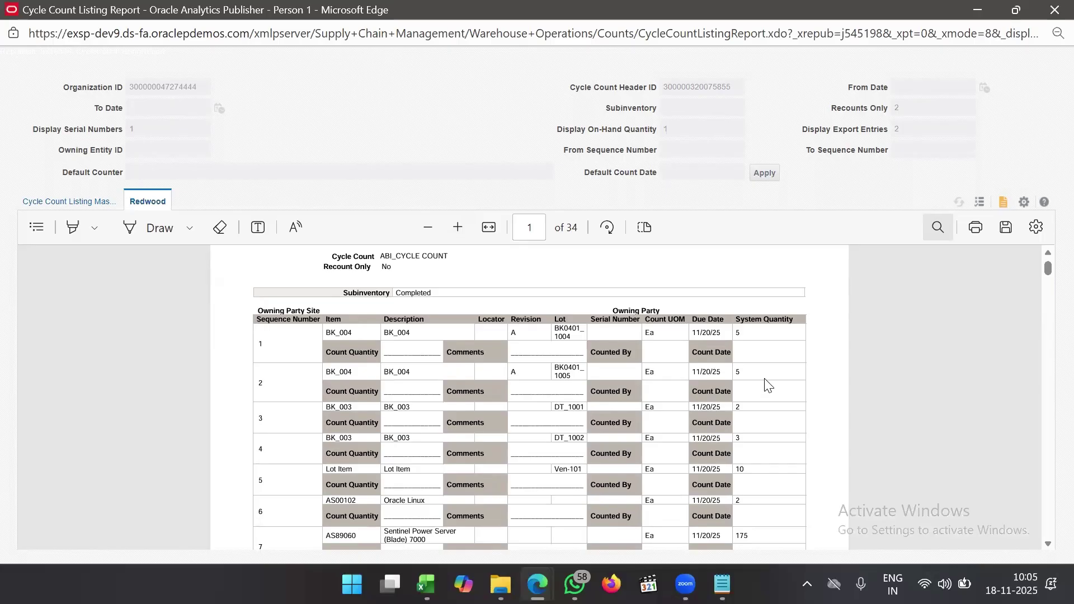
key("ctrl+w")
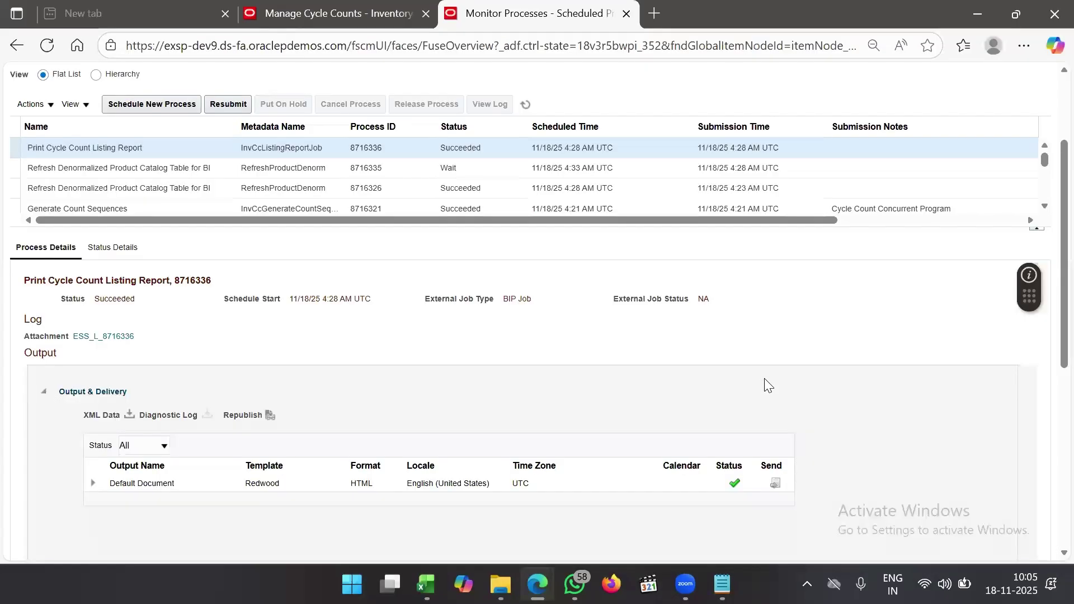
scroll(390, 338, "up", 1)
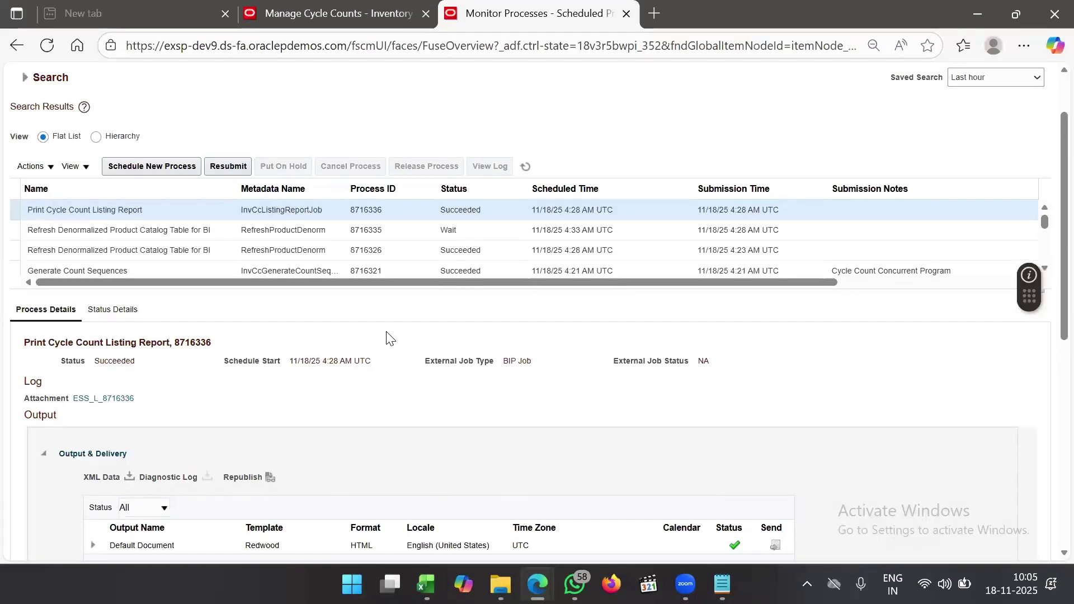
Return to recording the count sequences and enter count quantity 7 for sequence 1 of item BK_004, lot BK0401_1004
left_click(343, 7)
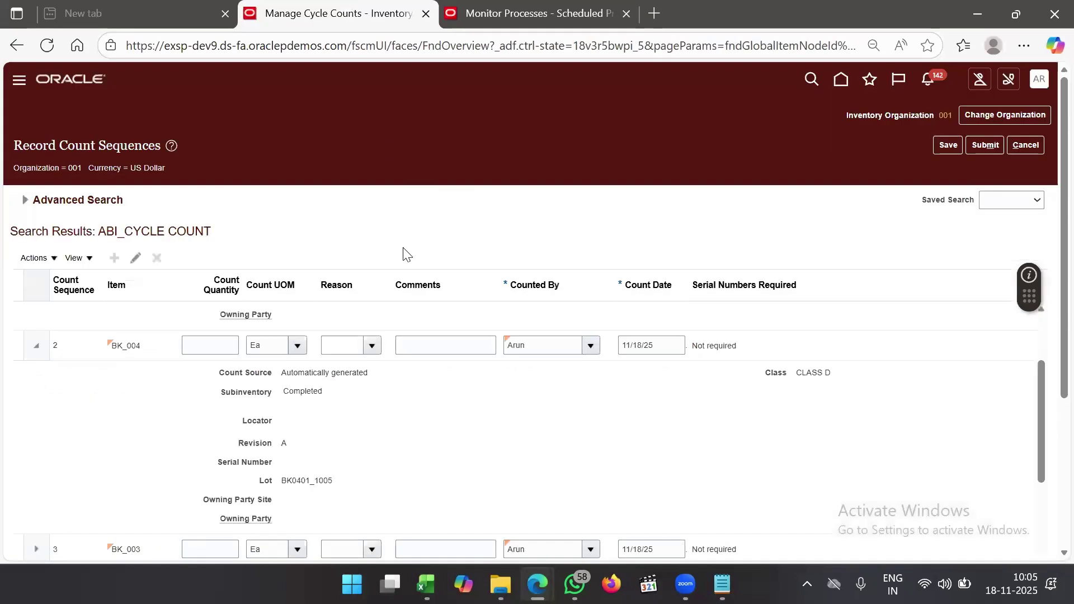
scroll(408, 439, "up", 3)
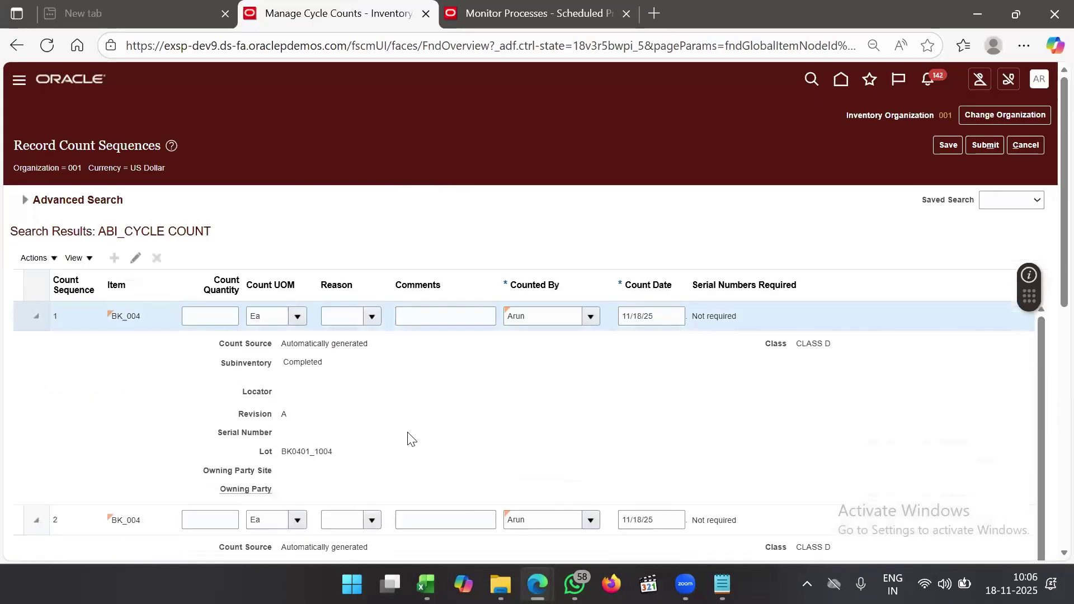
left_click(215, 322)
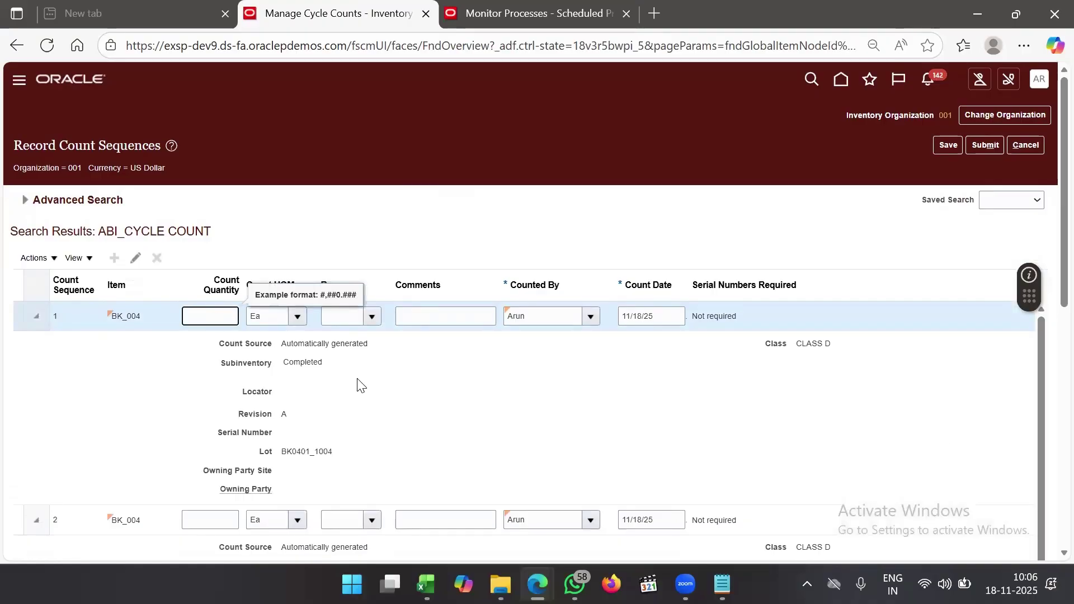
type("7")
left_click(386, 398)
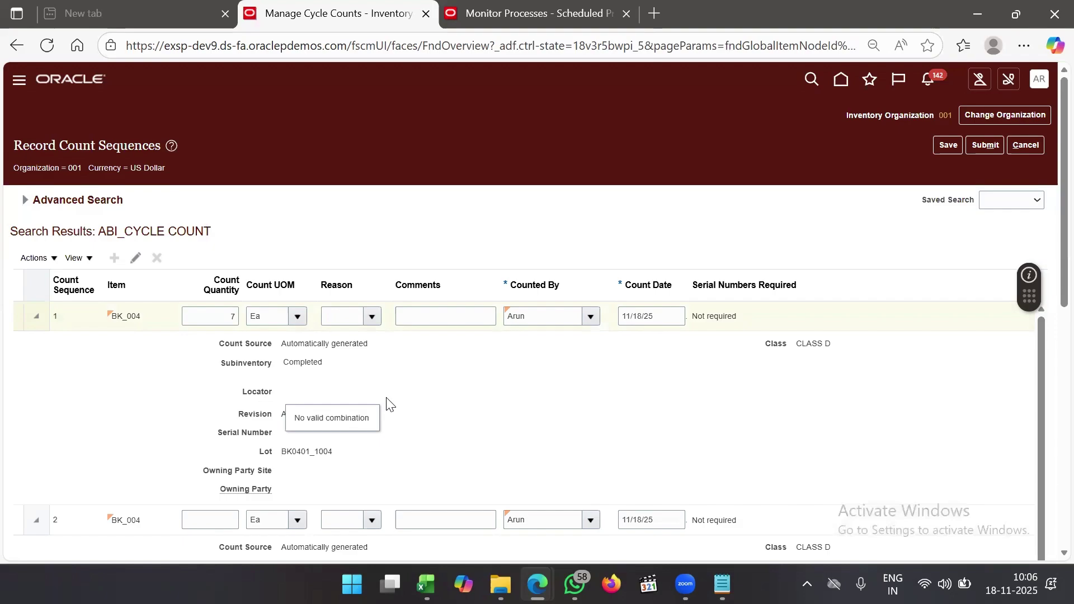
Enter count quantity 3 for sequence 2 of item BK_004, lot BK0401_1005
scroll(342, 365, "down", 5)
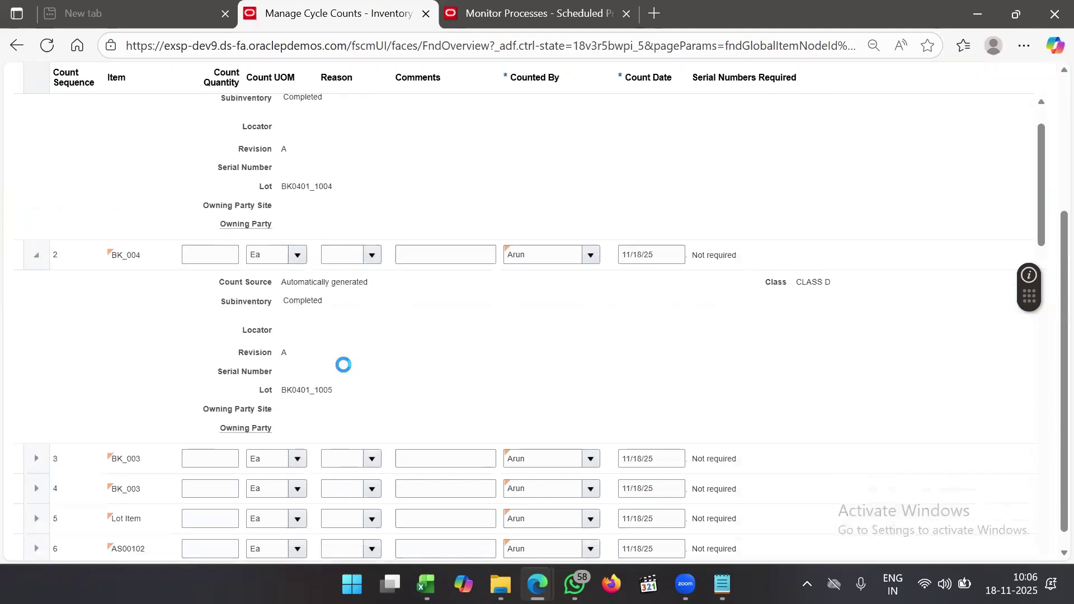
scroll(403, 379, "up", 2)
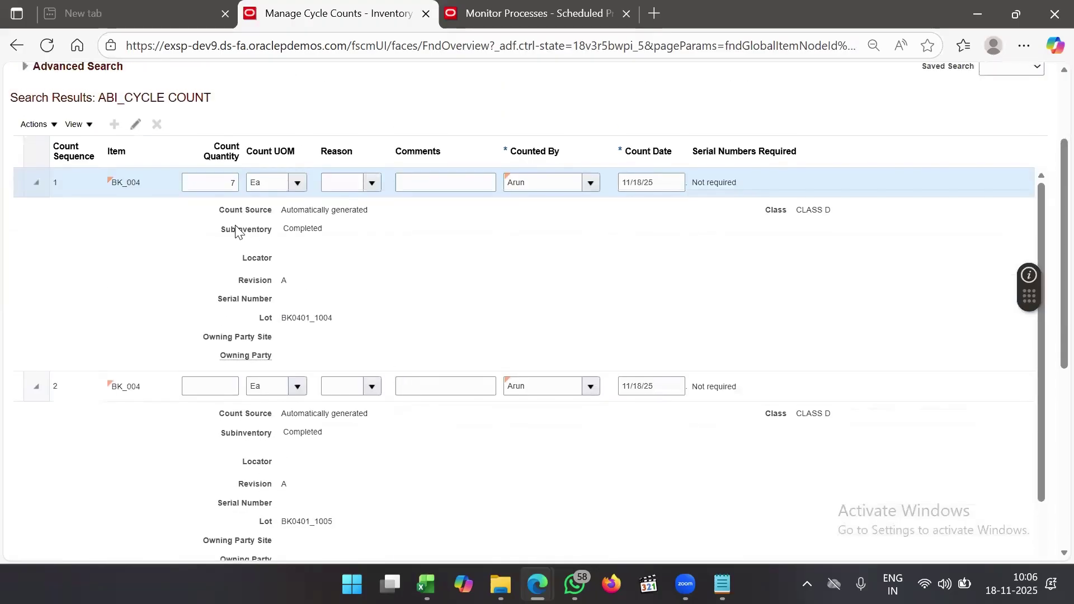
left_click(216, 183)
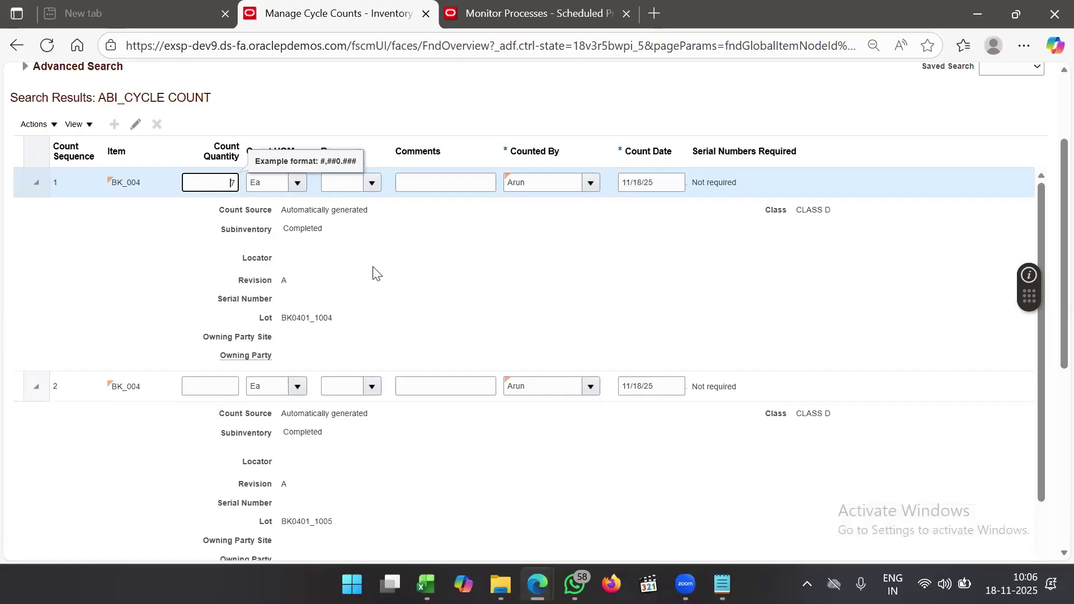
left_click(211, 386)
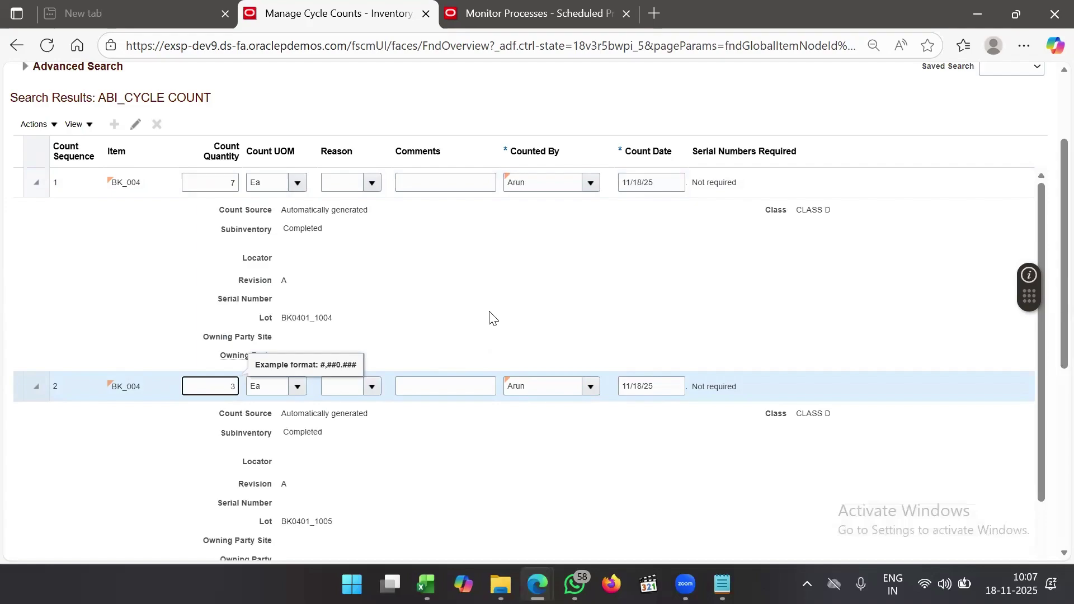
left_click(528, 320)
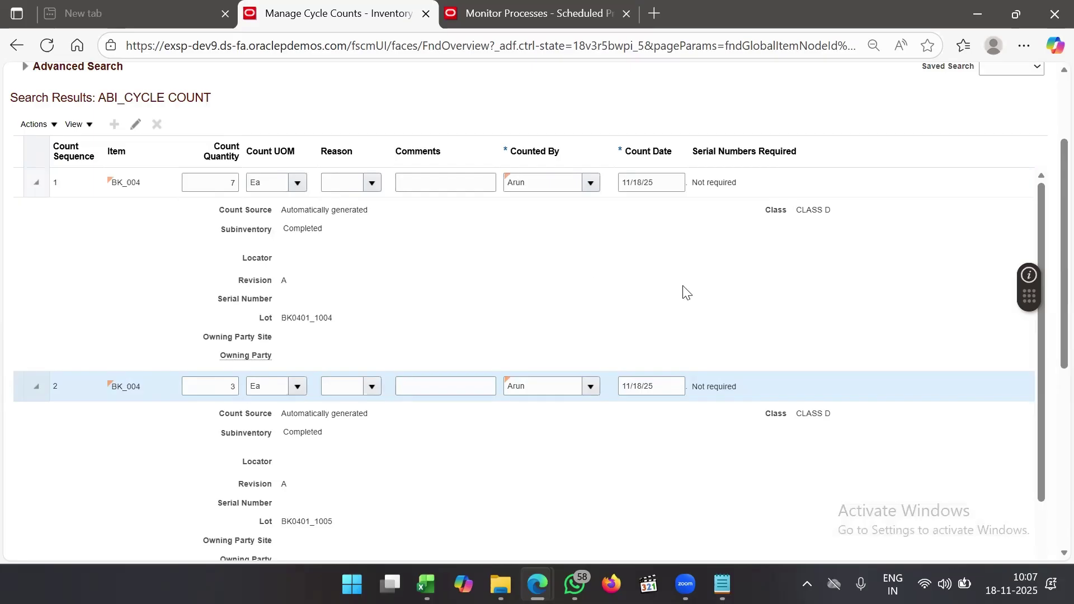
left_click(229, 391)
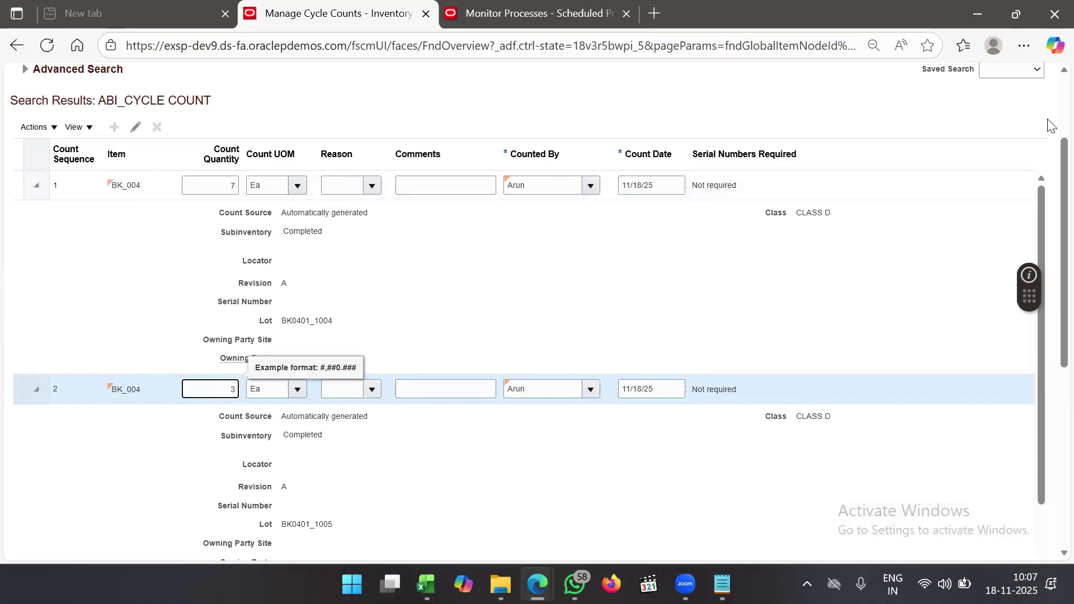
Submit the recorded counts of sequences 1 and 2 and acknowledge the confirmation
scroll(1047, 118, "up", 3)
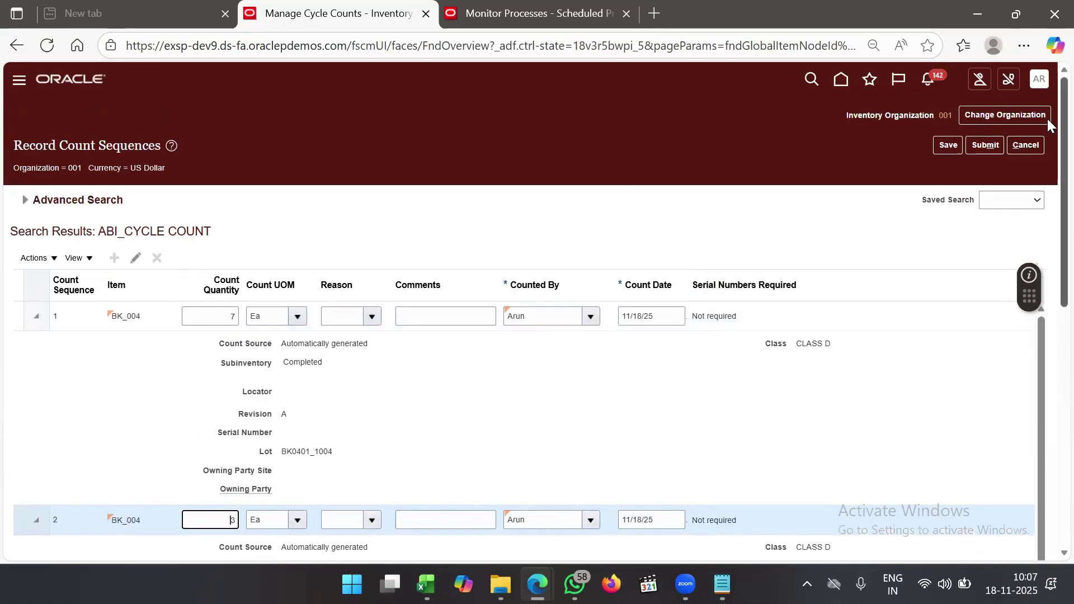
left_click(985, 148)
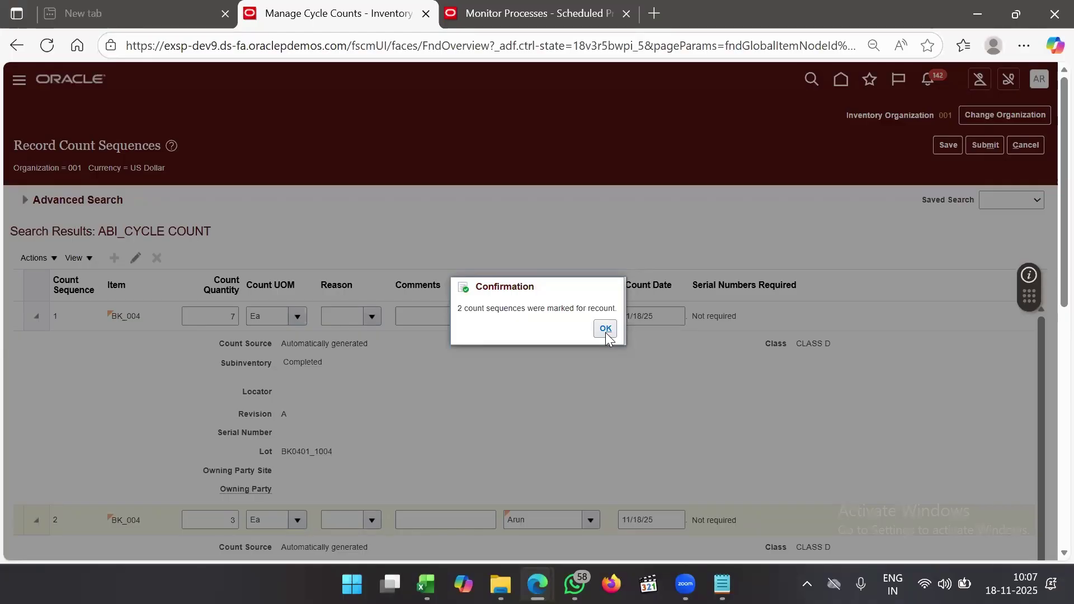
left_click(606, 330)
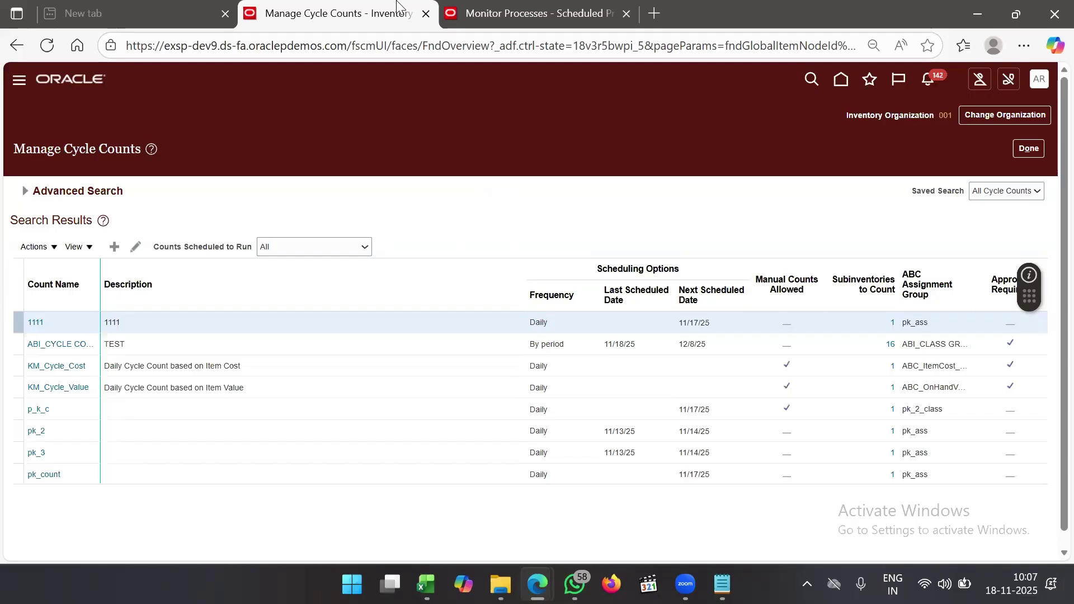
Select ABI_CYCLE COUNT in the cycle count list and reopen its count sequences for recording
left_click(37, 247)
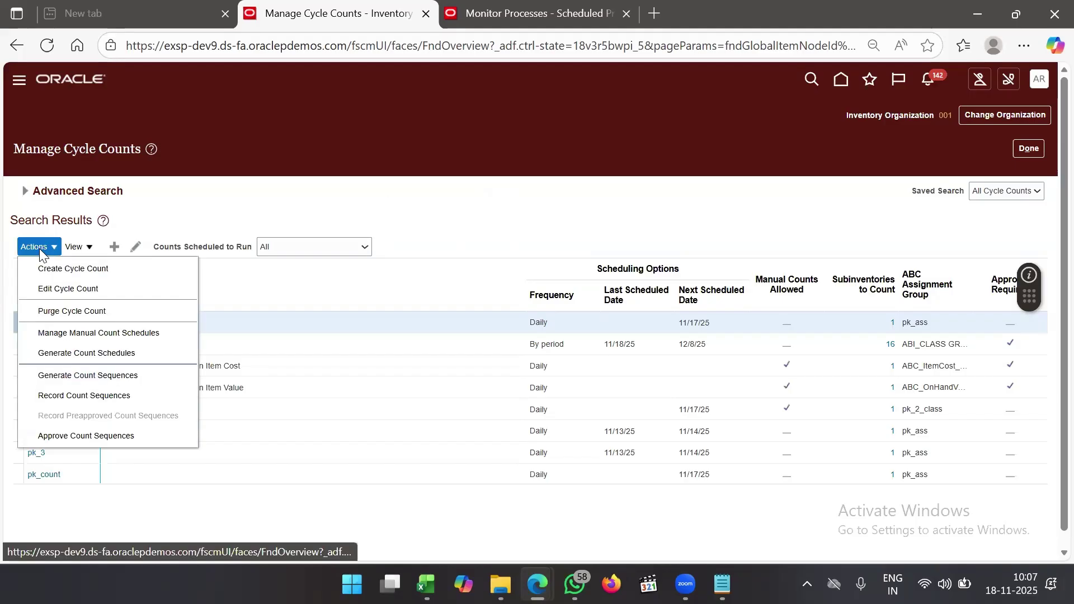
left_click(394, 222)
left_click(247, 335)
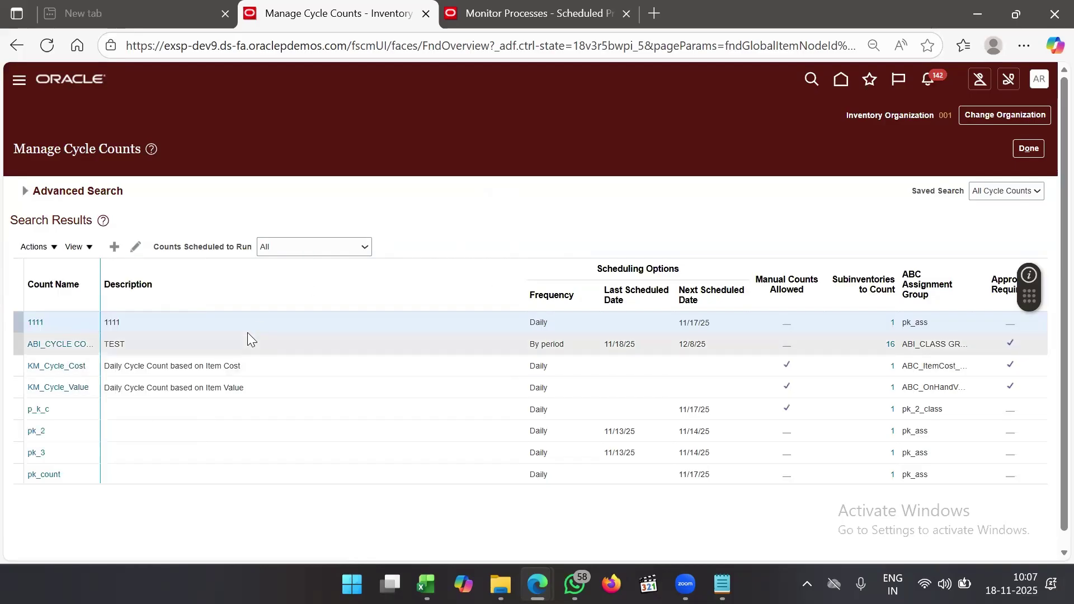
left_click(35, 246)
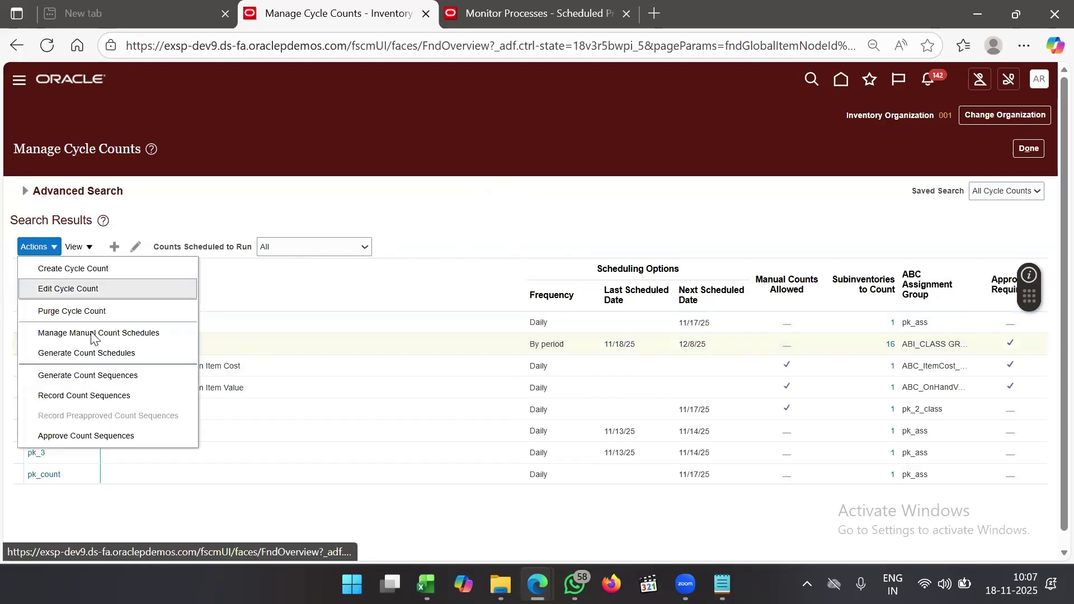
left_click(155, 400)
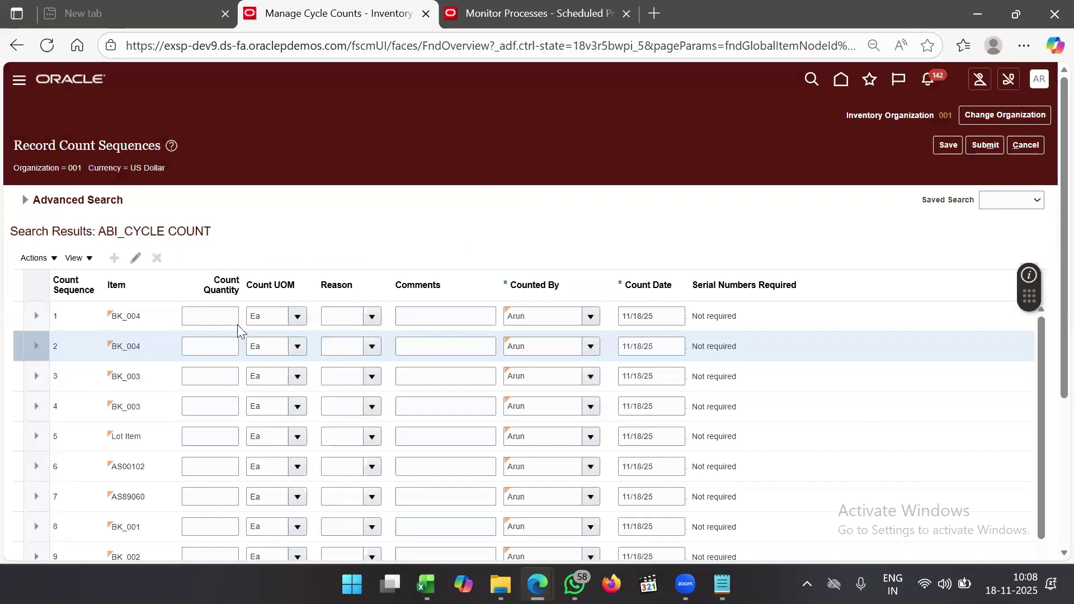
Record the recount of item BK_004 with quantity 7 for sequence 1 and 3 for sequence 2, and submit it
left_click(220, 314)
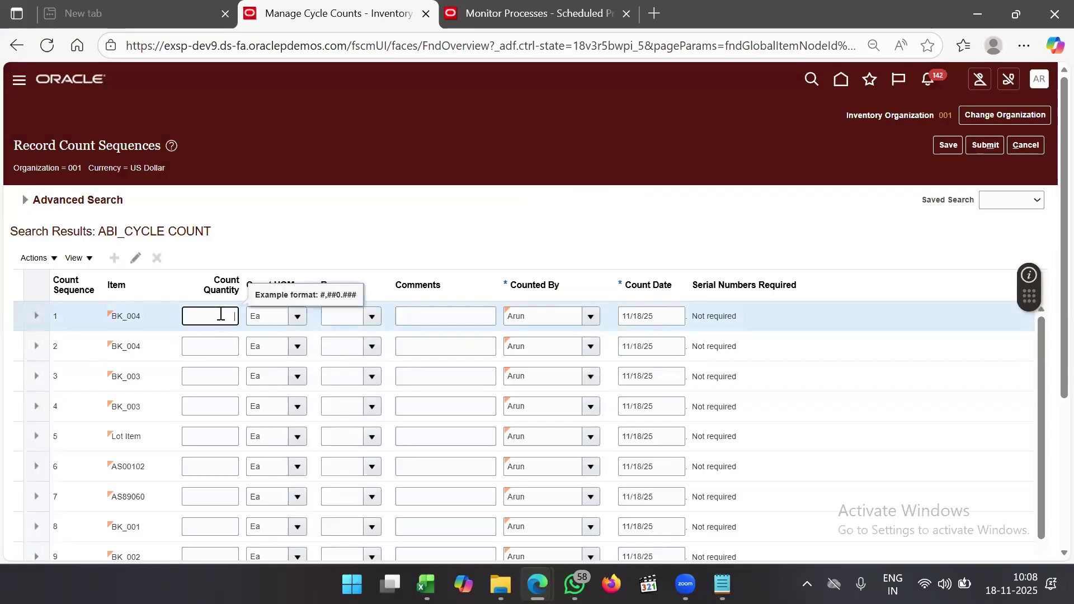
type("7")
left_click(229, 342)
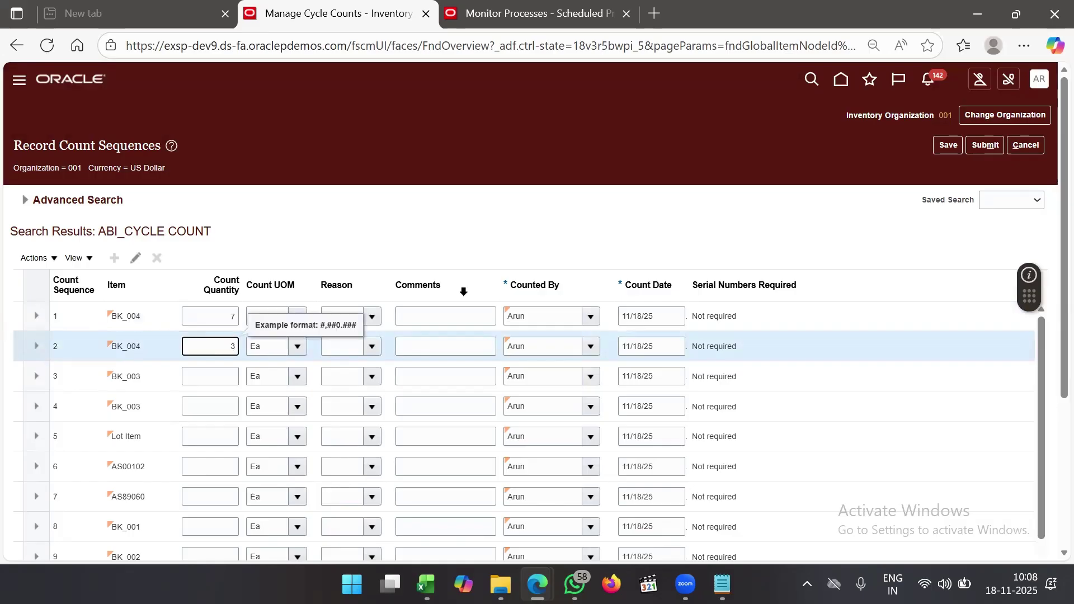
left_click(579, 251)
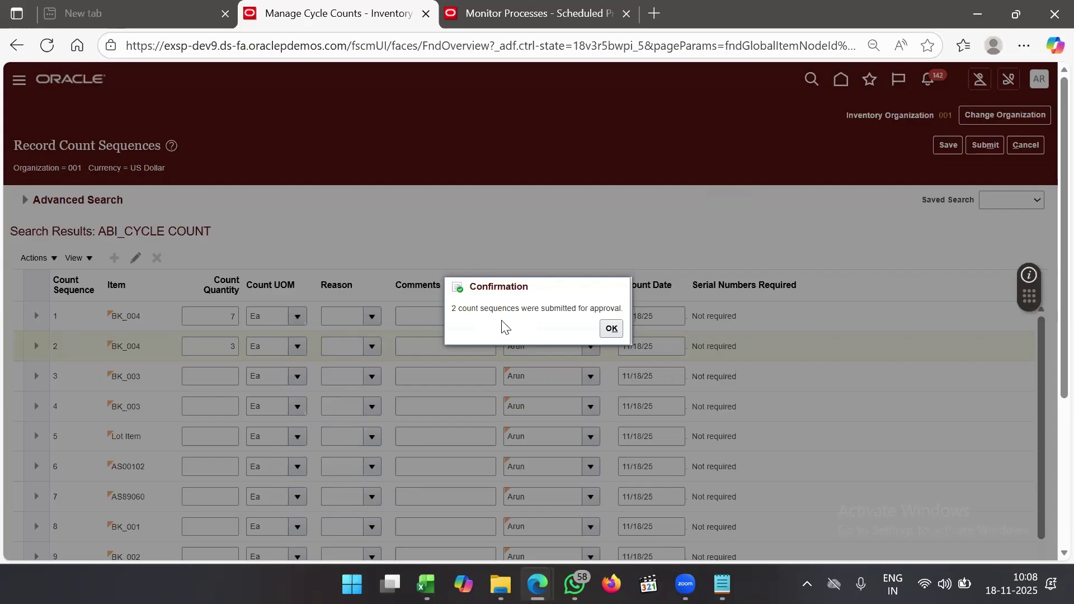
left_click(611, 329)
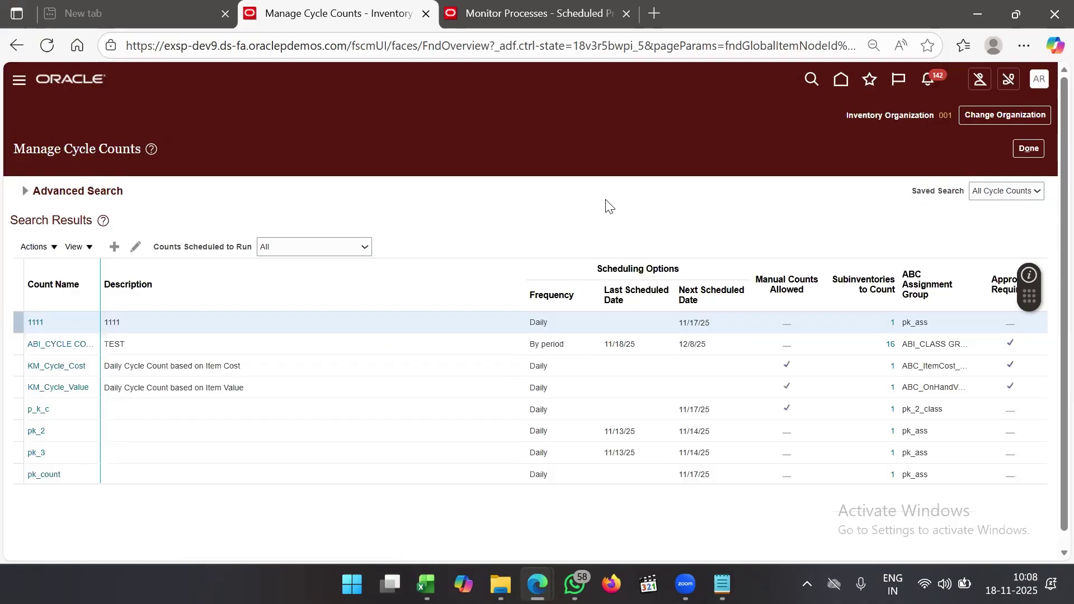
Select ABI_CYCLE COUNT in the cycle count list and open its count sequences for approval
left_click(246, 348)
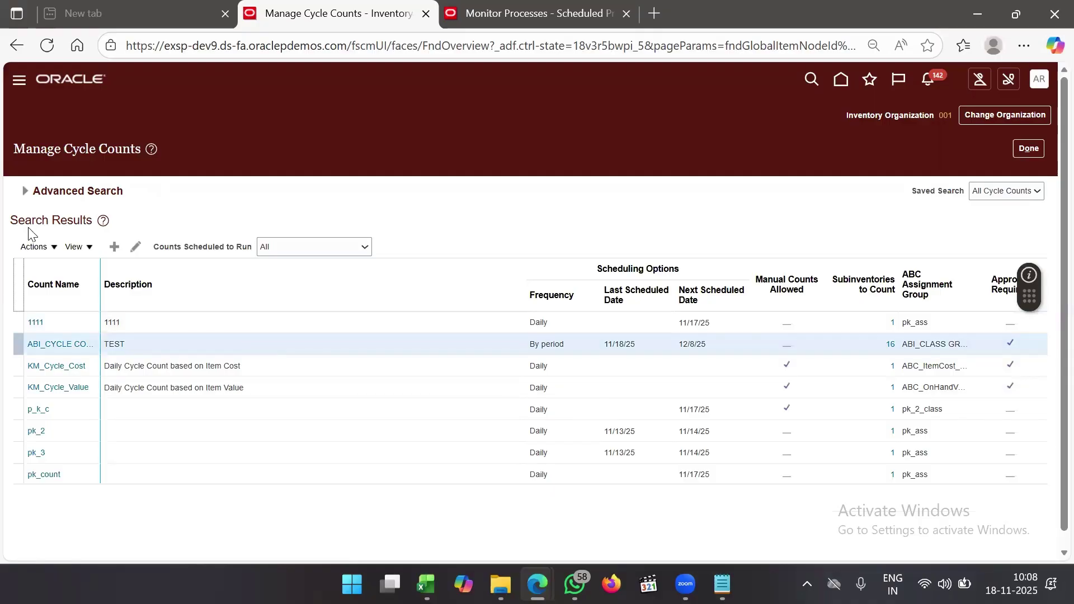
left_click(31, 246)
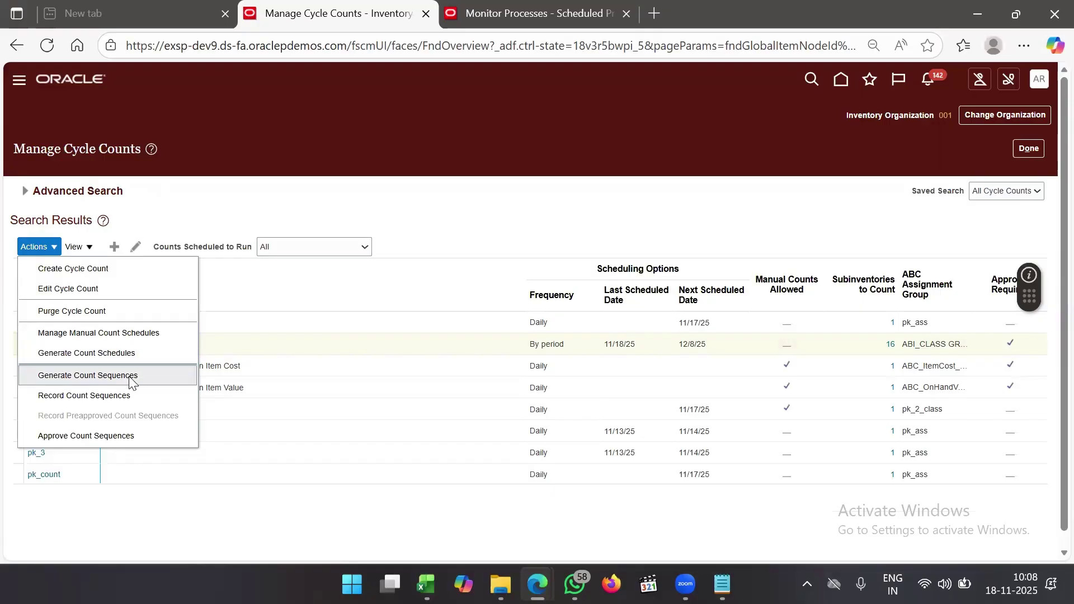
left_click(373, 217)
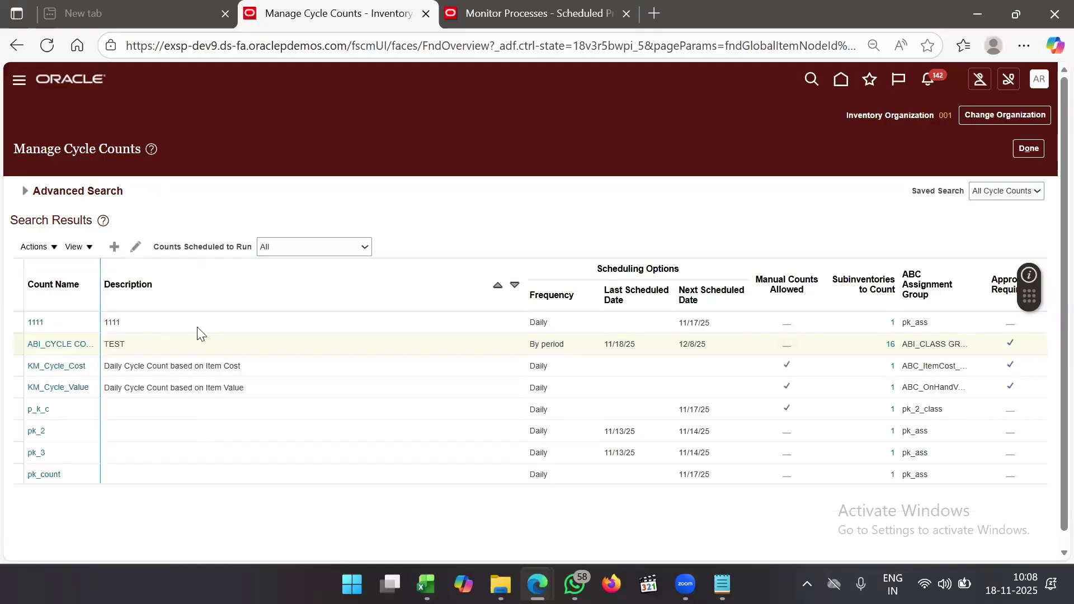
left_click(192, 343)
left_click(34, 246)
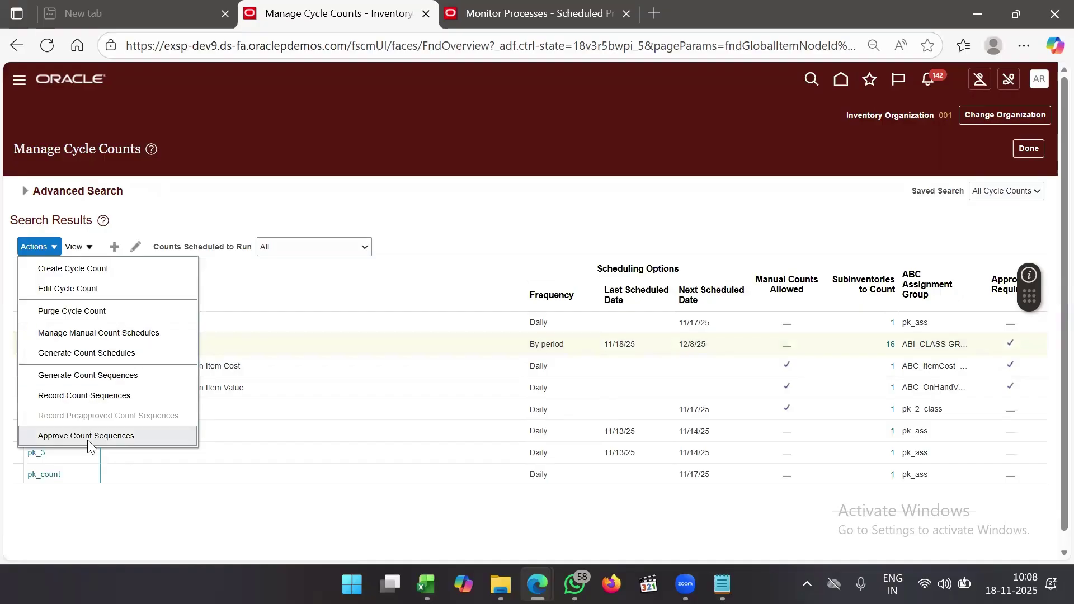
left_click(88, 440)
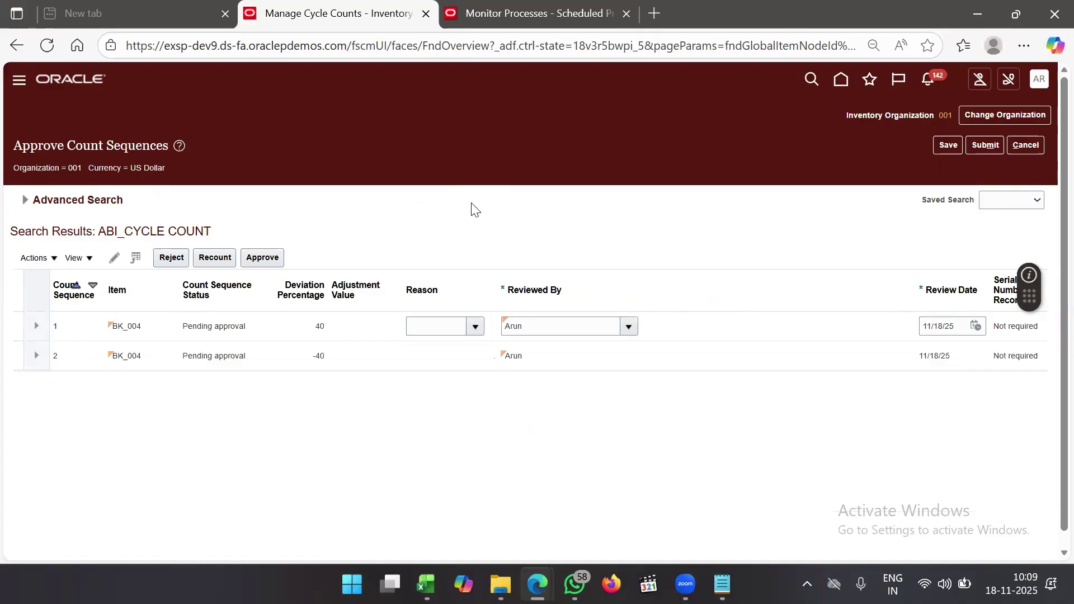
Expand sequence 1 of item BK_004, check its lot, count and adjustment quantities, then collapse and select it
left_click(341, 360)
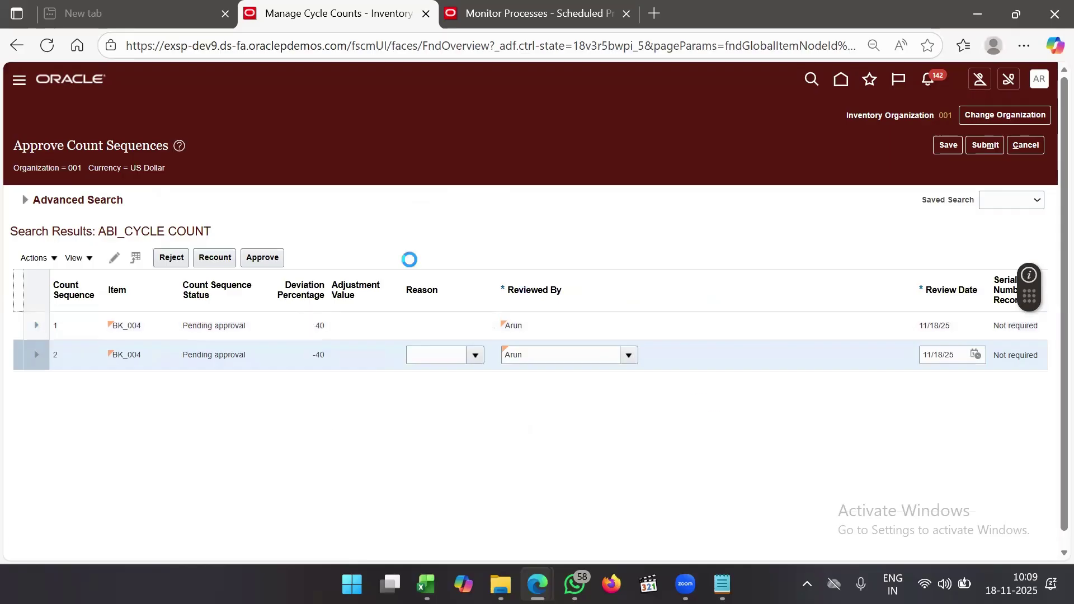
scroll(423, 375, "down", 1)
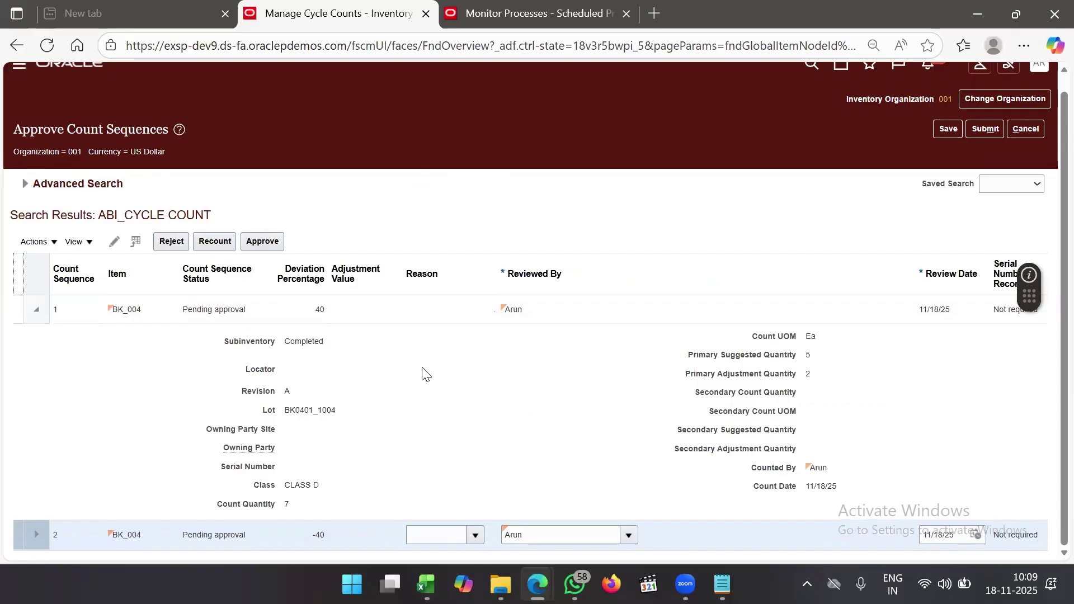
left_click(37, 312)
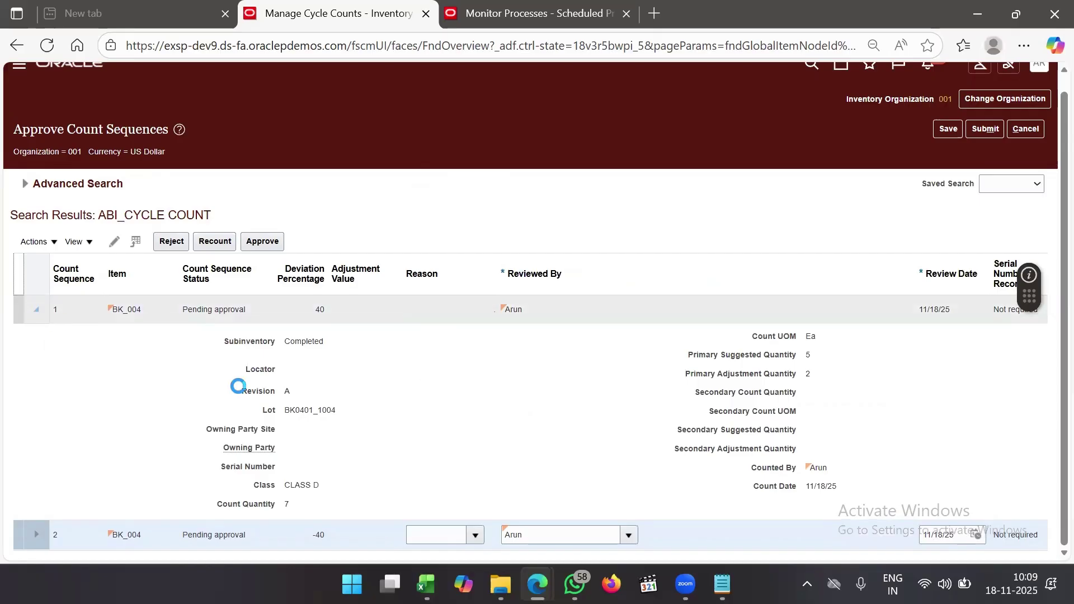
left_click(260, 309)
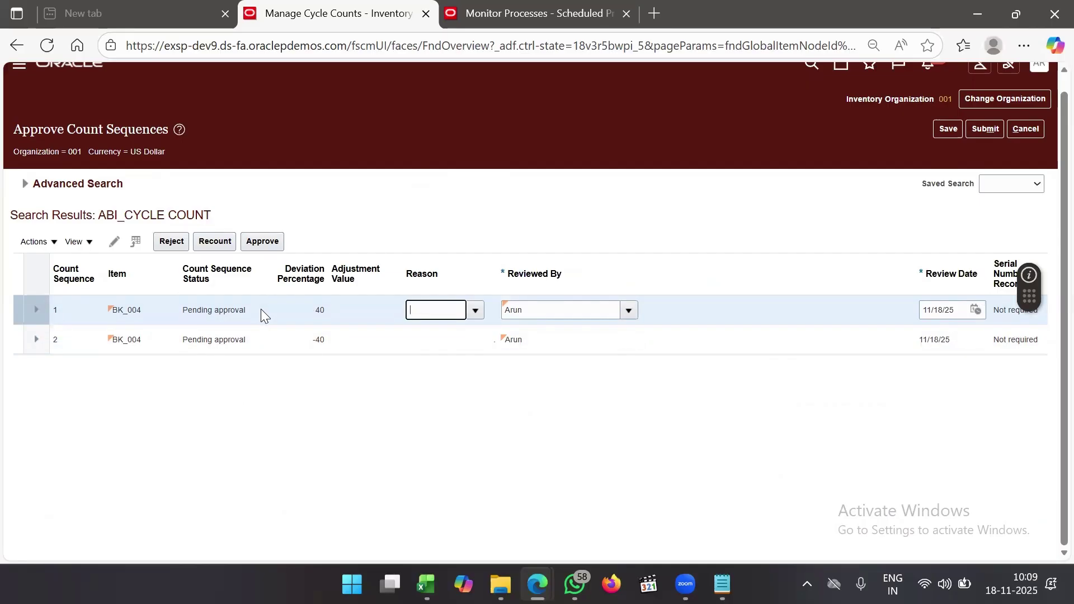
Approve count sequences 1 and 2 of item BK_004
left_click(261, 248)
left_click(278, 340)
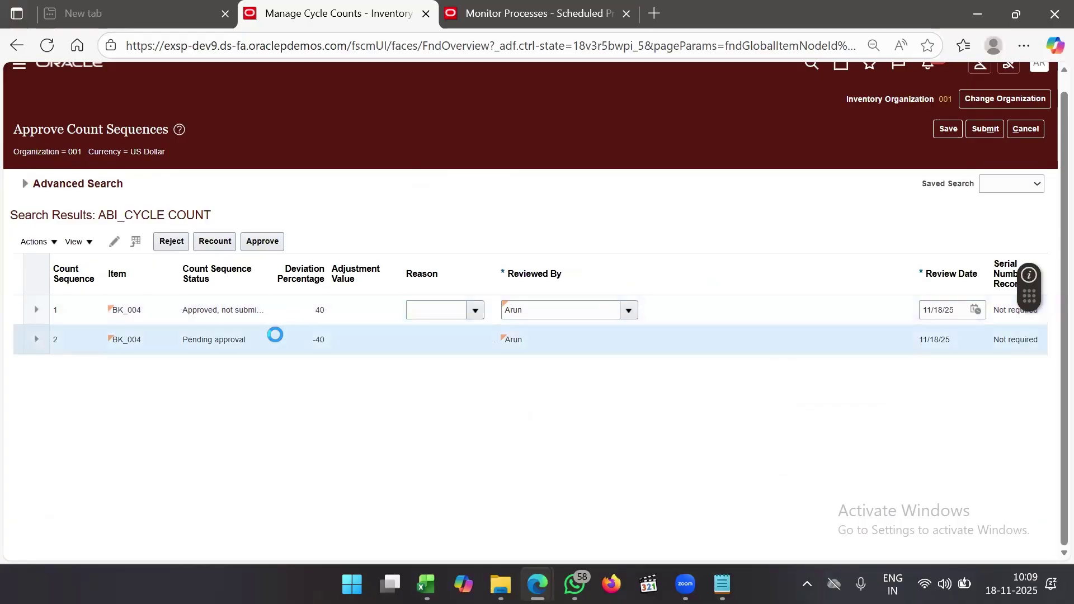
left_click(271, 242)
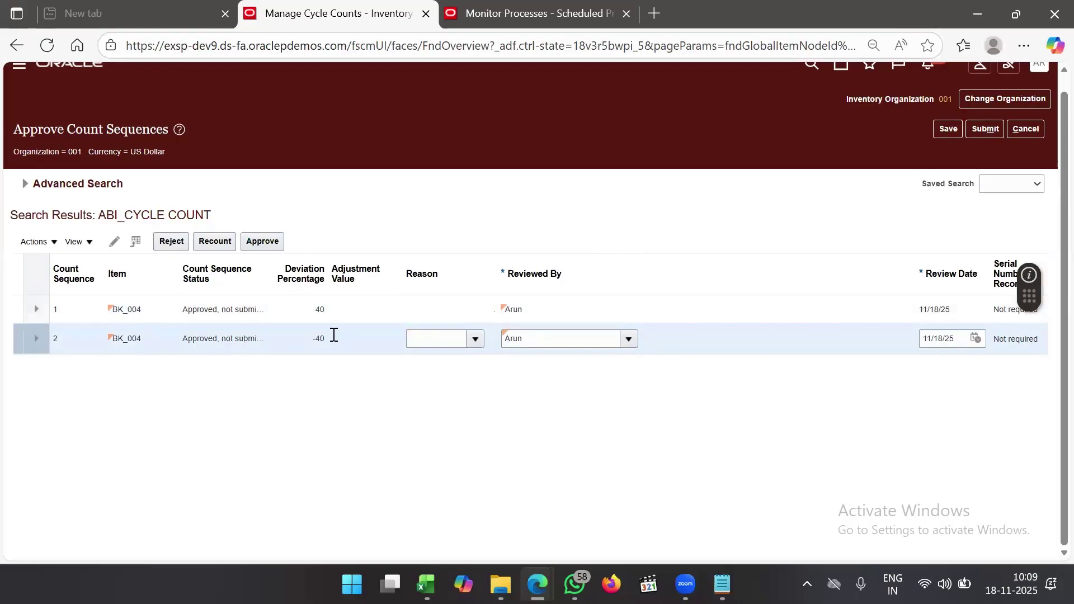
Expand the details of BK_004 sequence 2 to check its adjustment, and submit the approved count sequences
left_click(343, 310)
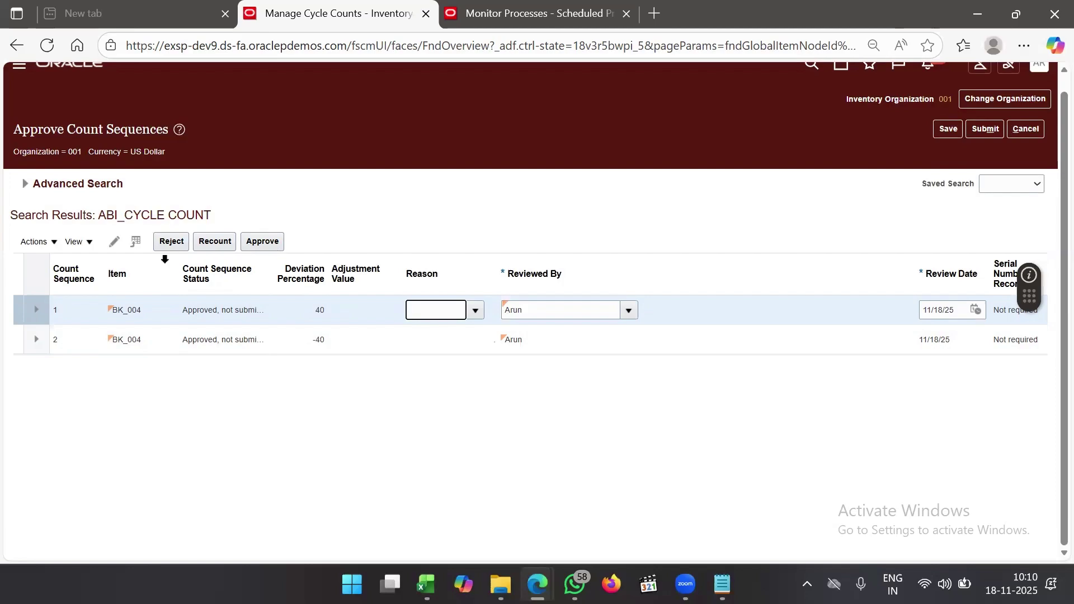
left_click(278, 337)
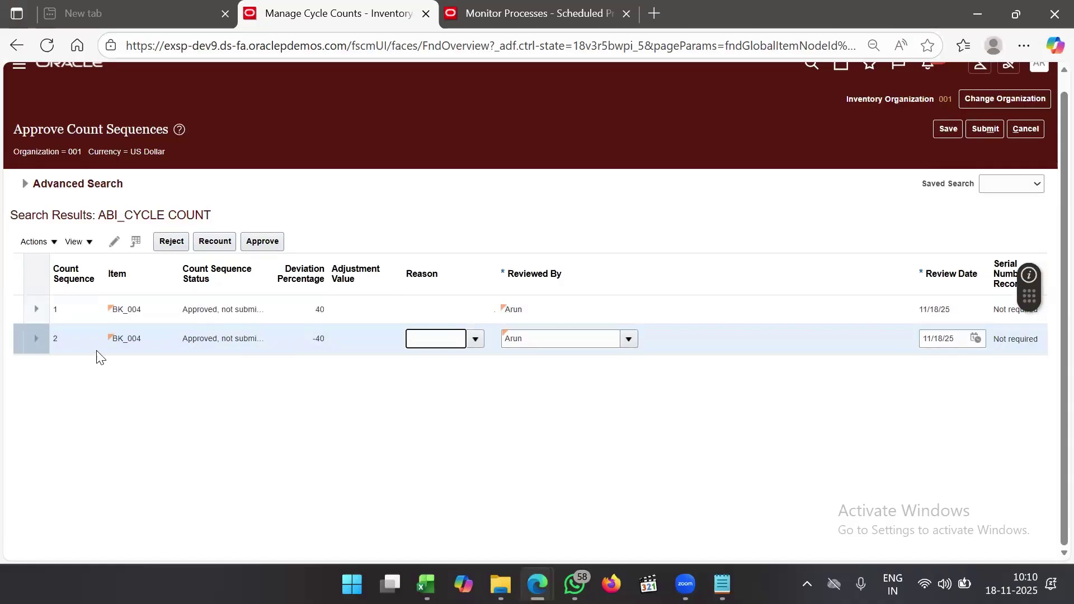
left_click(36, 337)
left_click(369, 307)
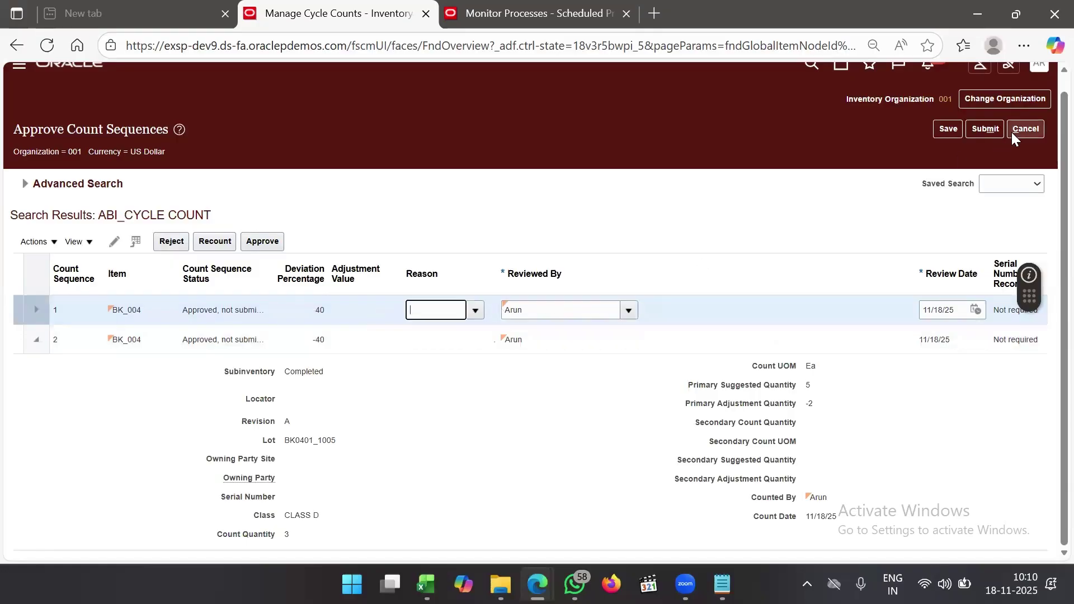
left_click(986, 127)
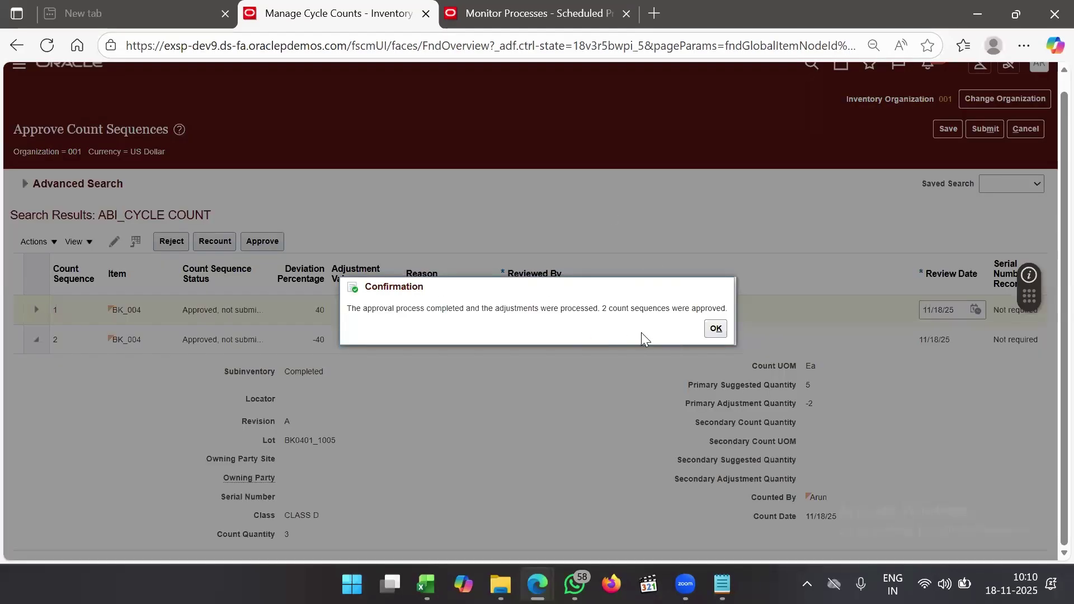
left_click(718, 329)
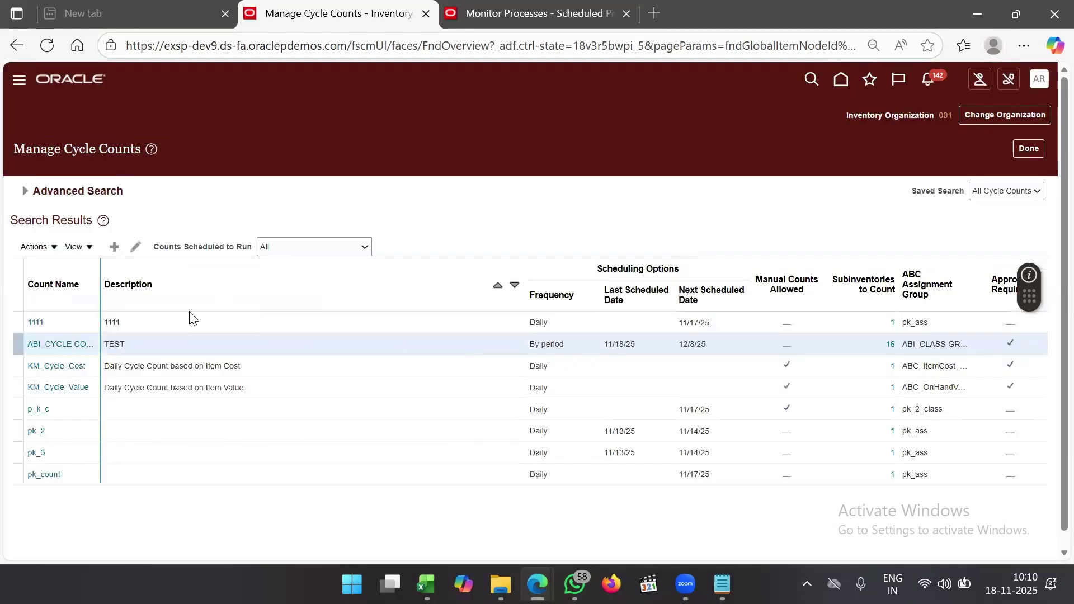
Republish the Print Cycle Count Listing Report output from the scheduled processes as a PDF and examine the system quantities of the BK_003 sequences
left_click(554, 13)
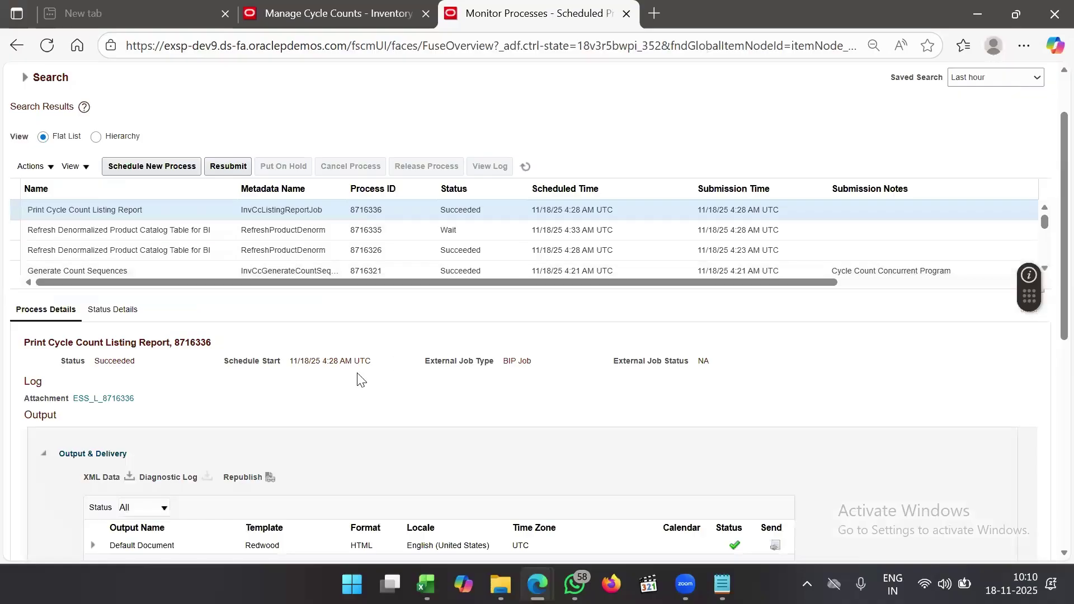
scroll(476, 383, "down", 3)
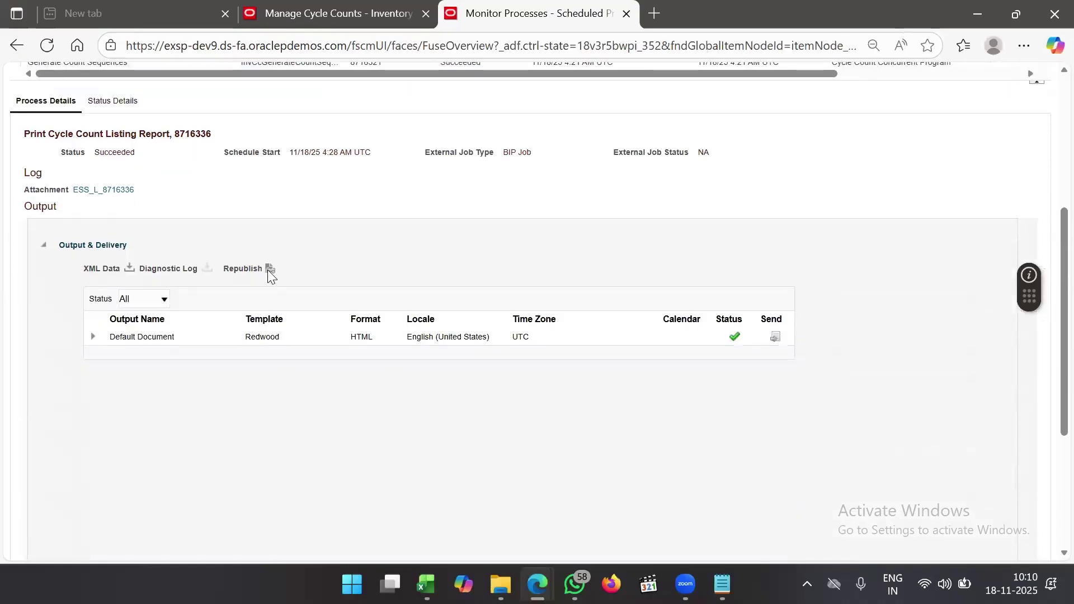
left_click(271, 270)
scroll(507, 394, "down", 1)
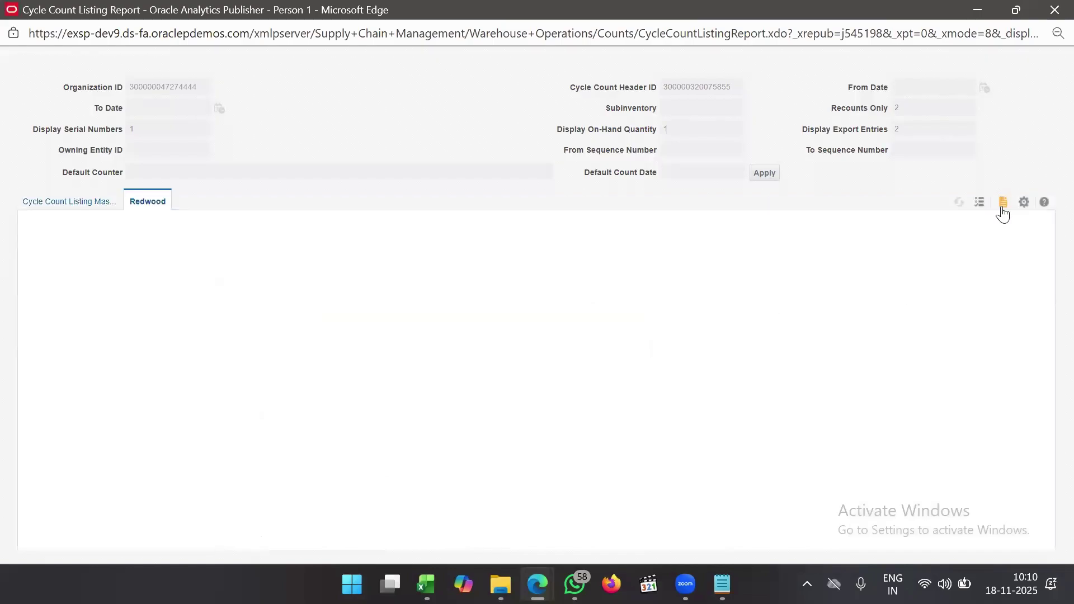
left_click(1003, 212)
left_click(920, 244)
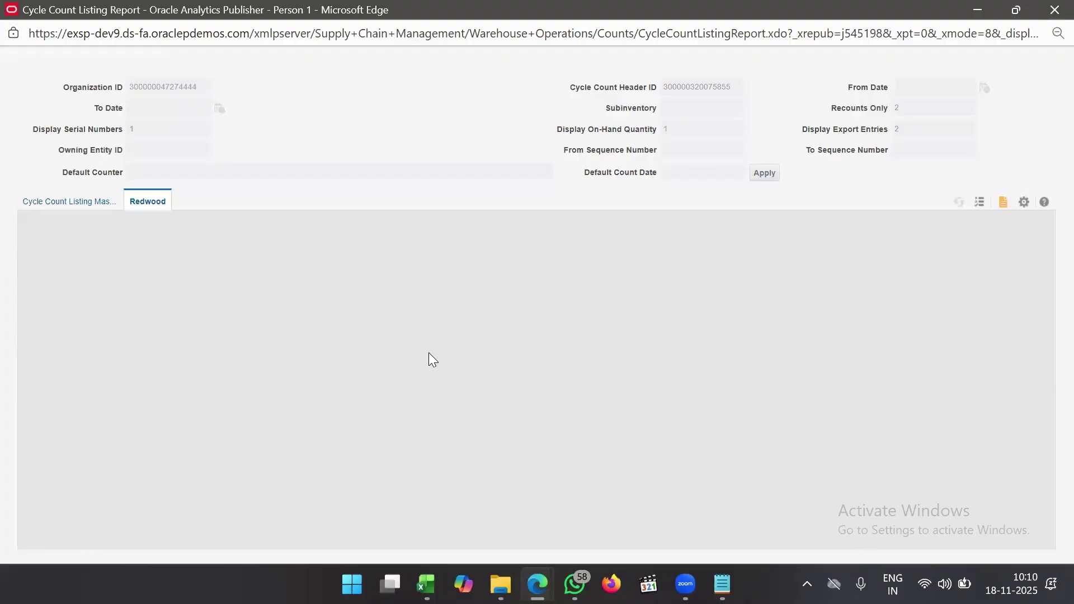
scroll(496, 424, "down", 1)
scroll(495, 424, "up", 1)
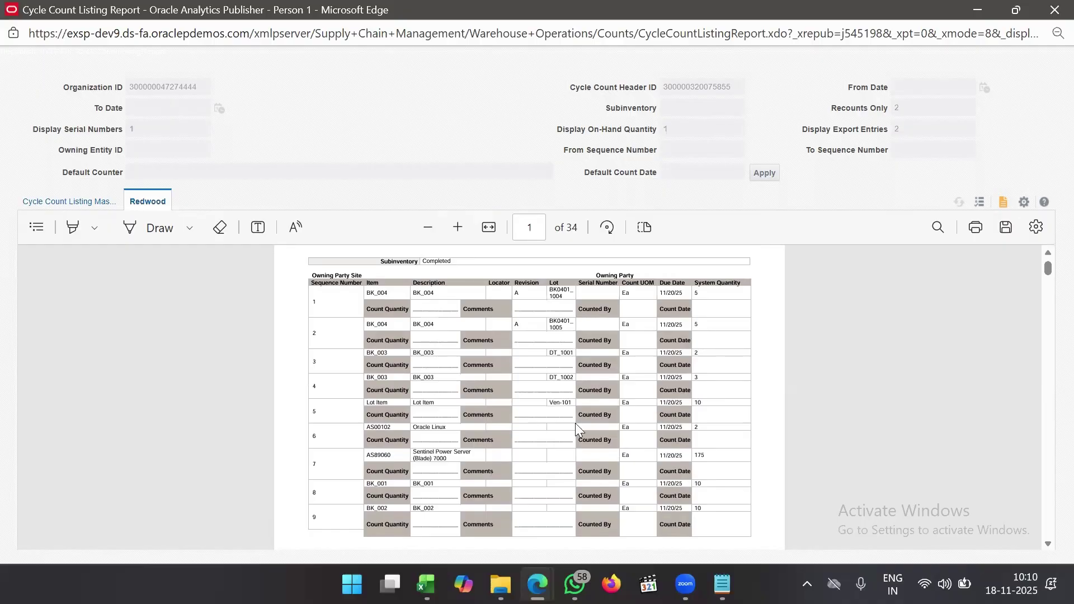
left_click(972, 9)
scroll(234, 273, "up", 2)
scroll(234, 273, "up", 4)
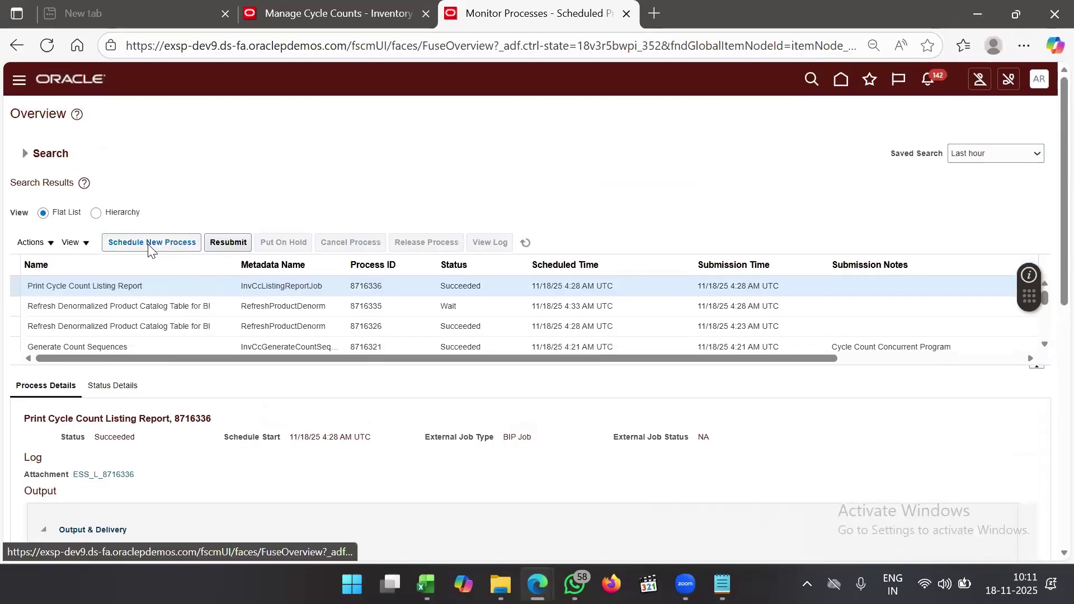
scroll(151, 246, "down", 5)
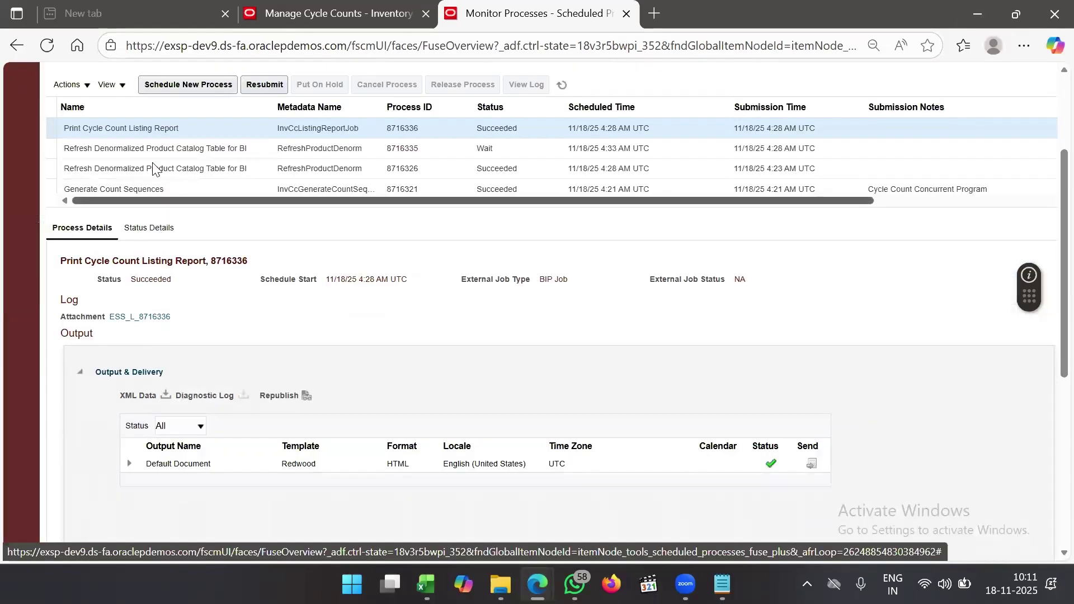
Return to the cycle count list and open the ABI_CYCLE COUNT count sequences for recording
left_click(331, 12)
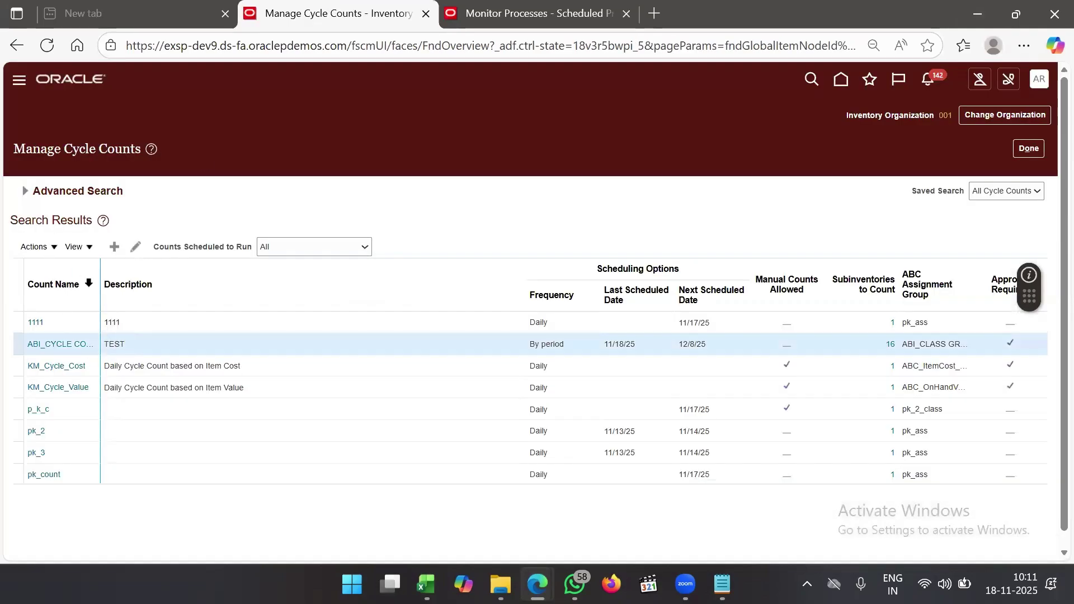
left_click(51, 249)
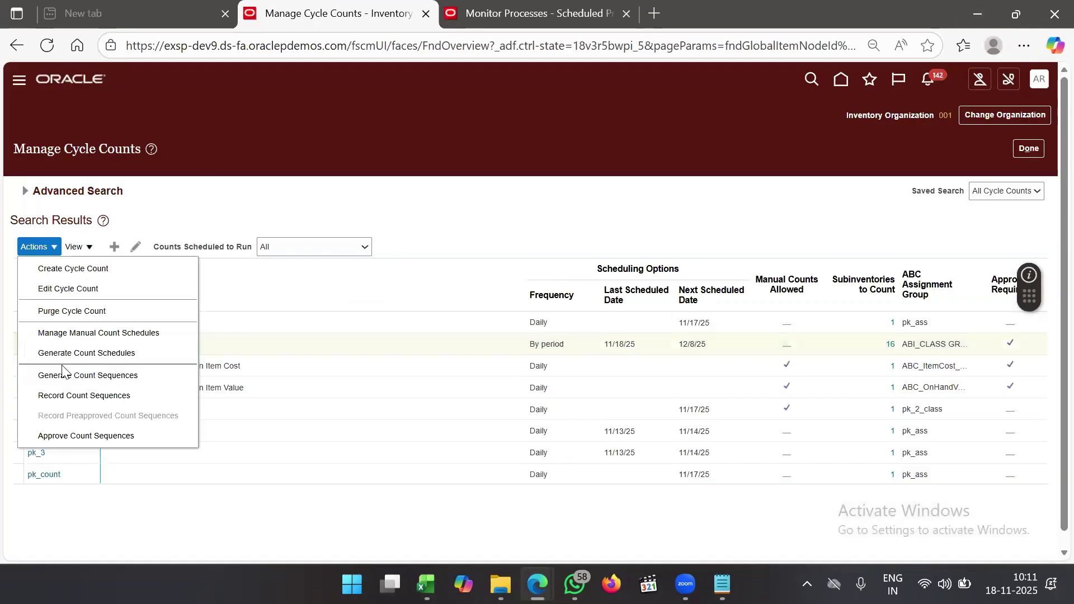
left_click(116, 396)
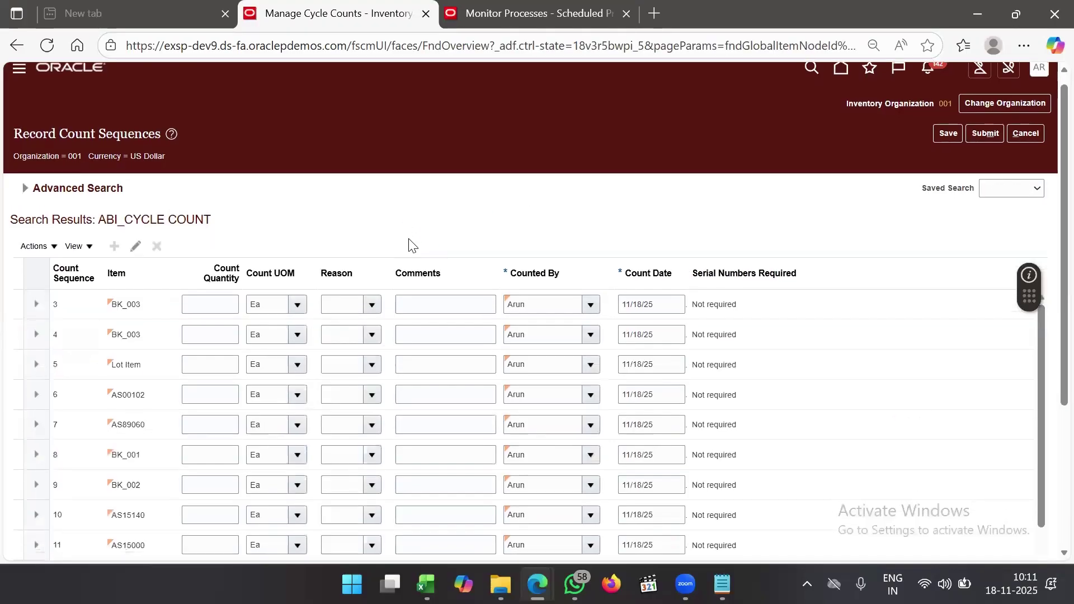
Record a count quantity of 3 for both sequence 3 and sequence 4 of item BK_003, and submit the counts
left_click(214, 303)
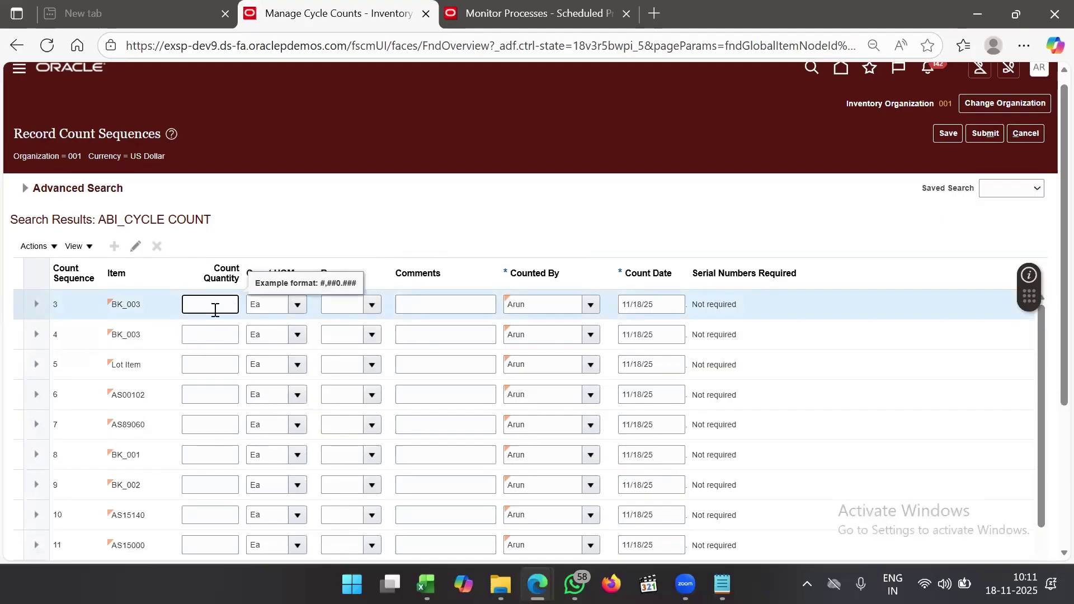
type("2")
left_click(217, 333)
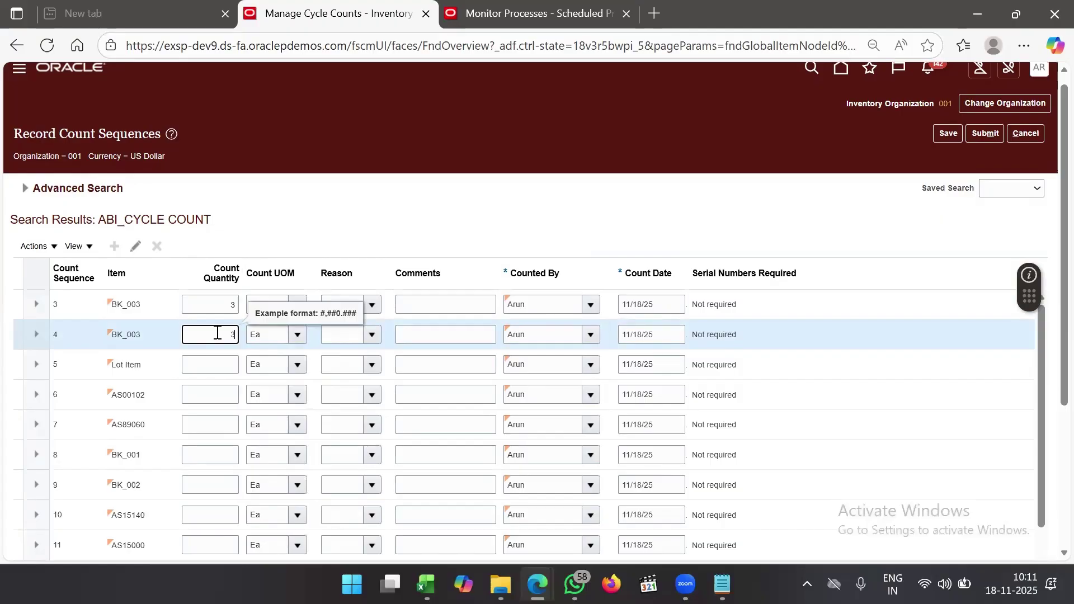
left_click(656, 189)
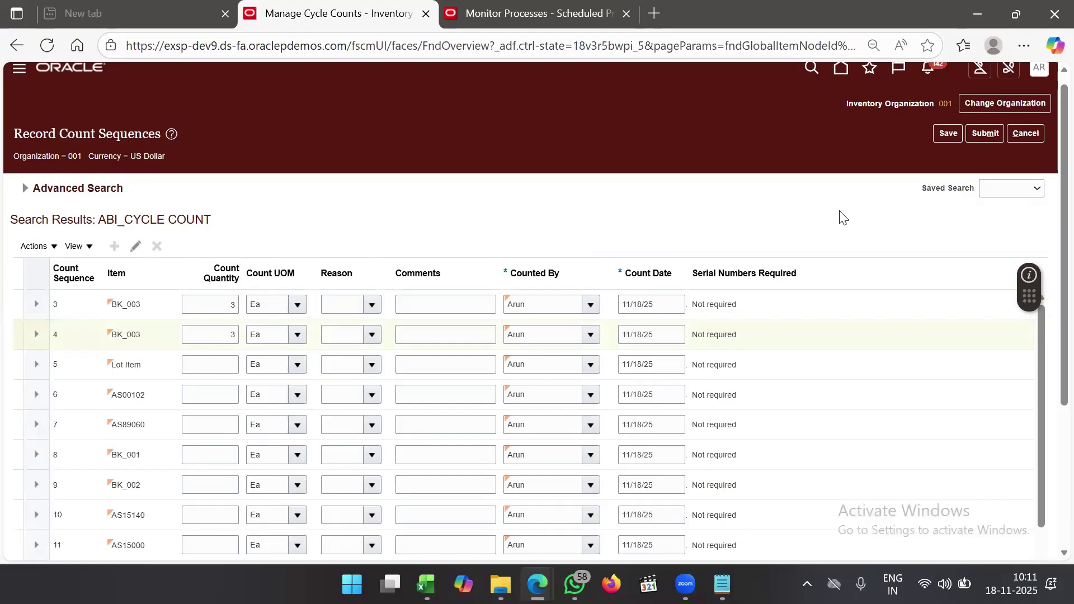
left_click(983, 134)
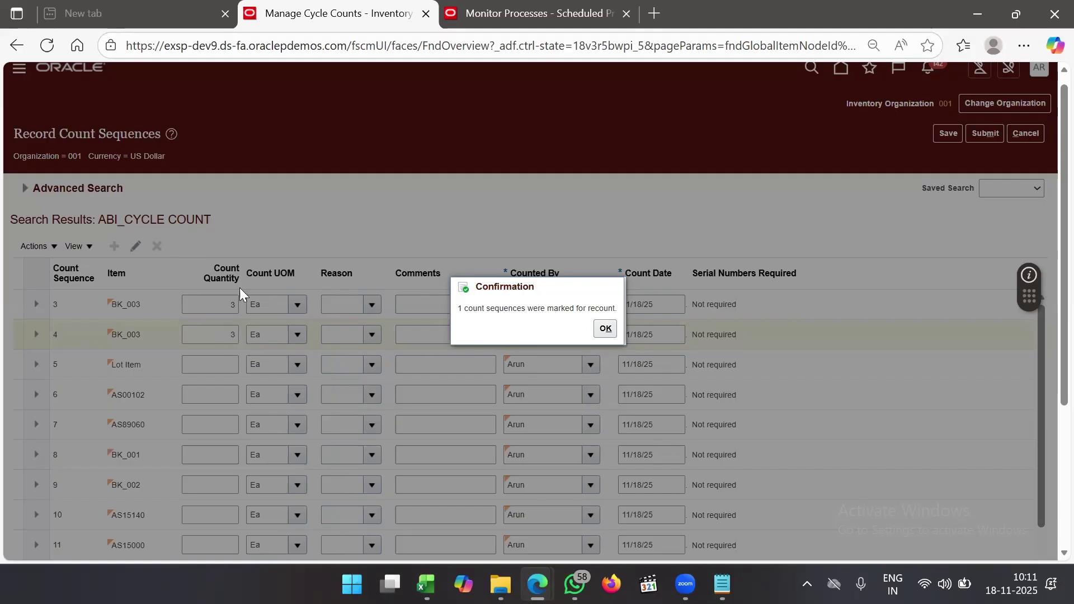
left_click(607, 331)
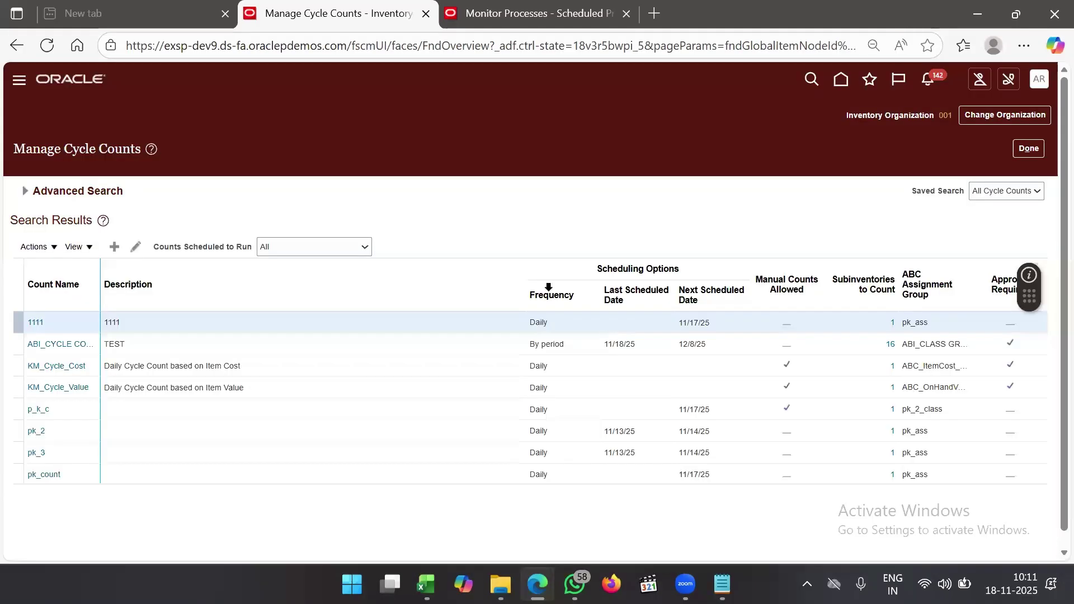
Select ABI_CYCLE COUNT in the cycle count list and reopen its count sequences to record the BK_003 recount
left_click(168, 350)
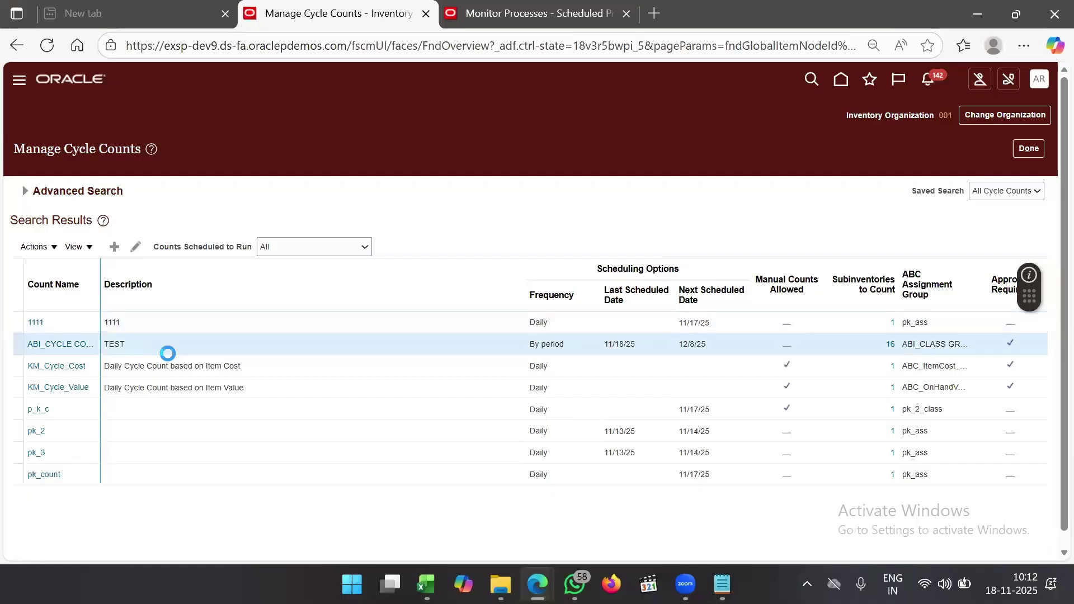
left_click(47, 249)
left_click(100, 406)
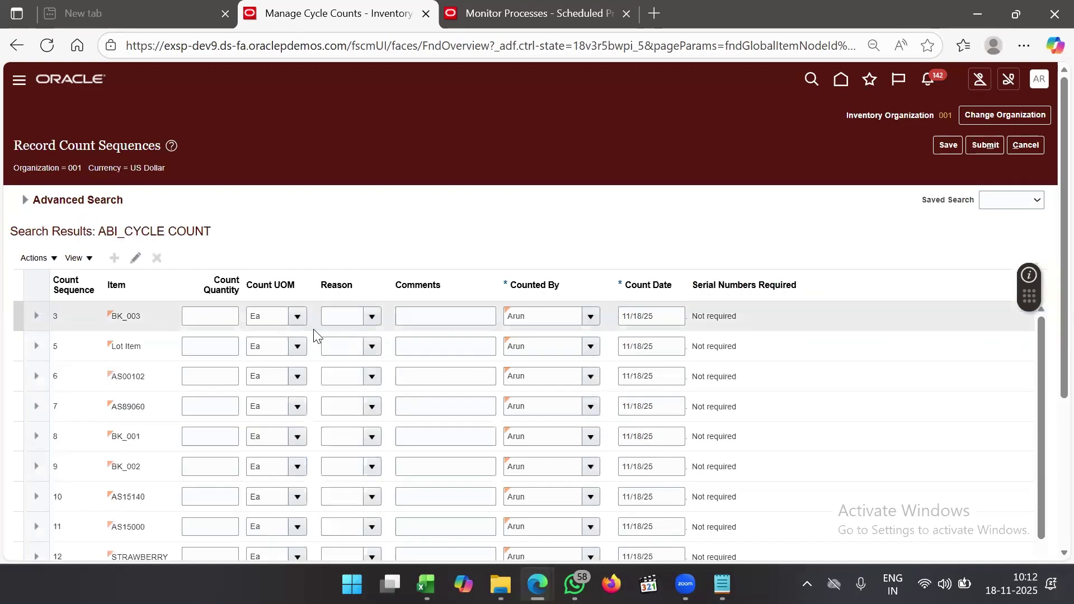
Record the recount of BK_003 sequence 3 with quantity 3 and submit it for approval
left_click(204, 314)
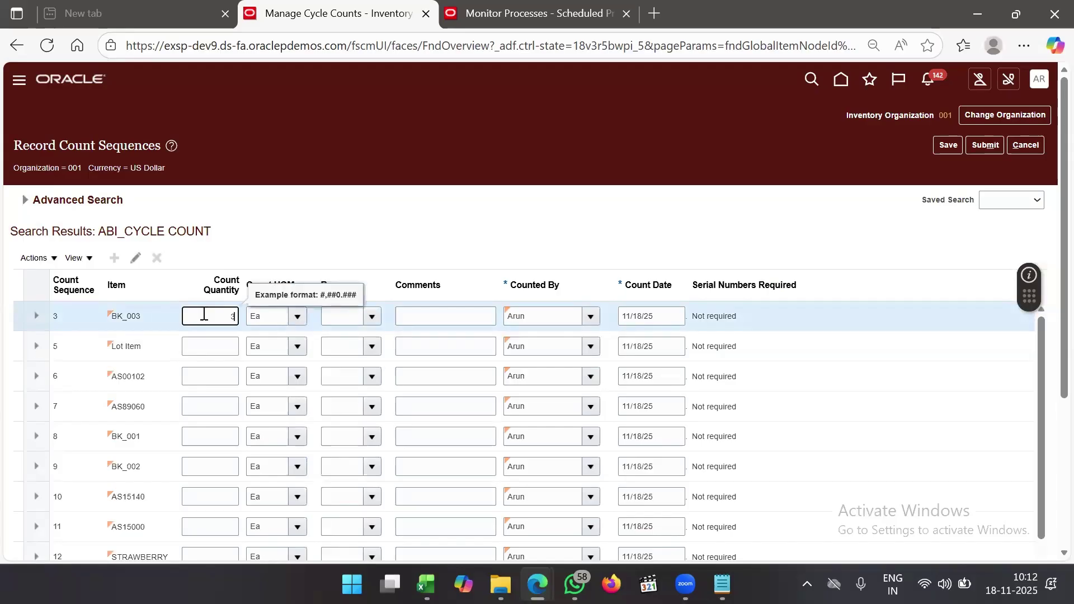
left_click(684, 222)
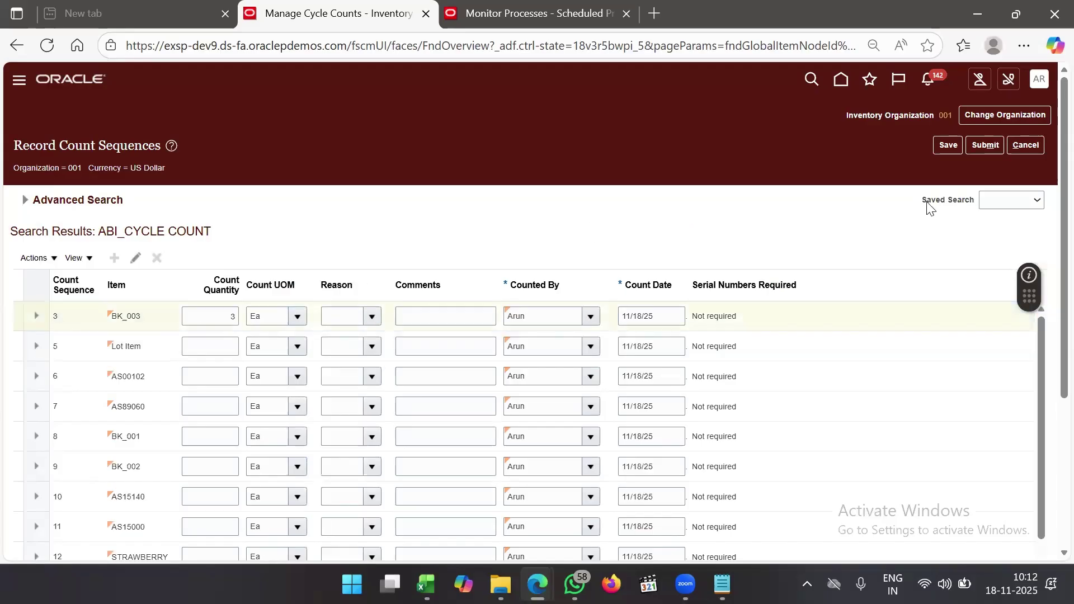
left_click(986, 147)
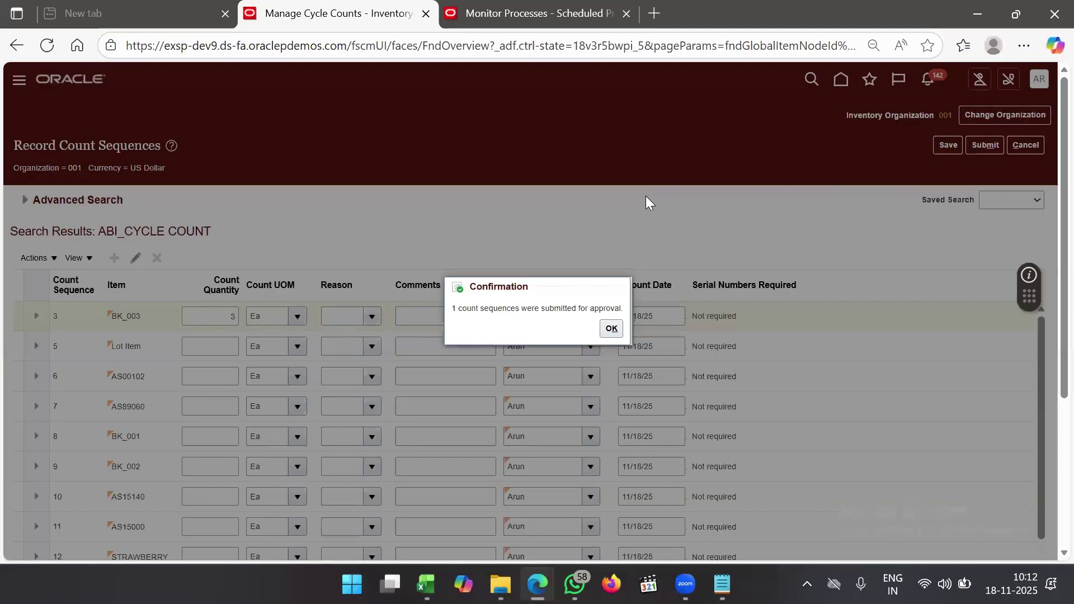
left_click(612, 328)
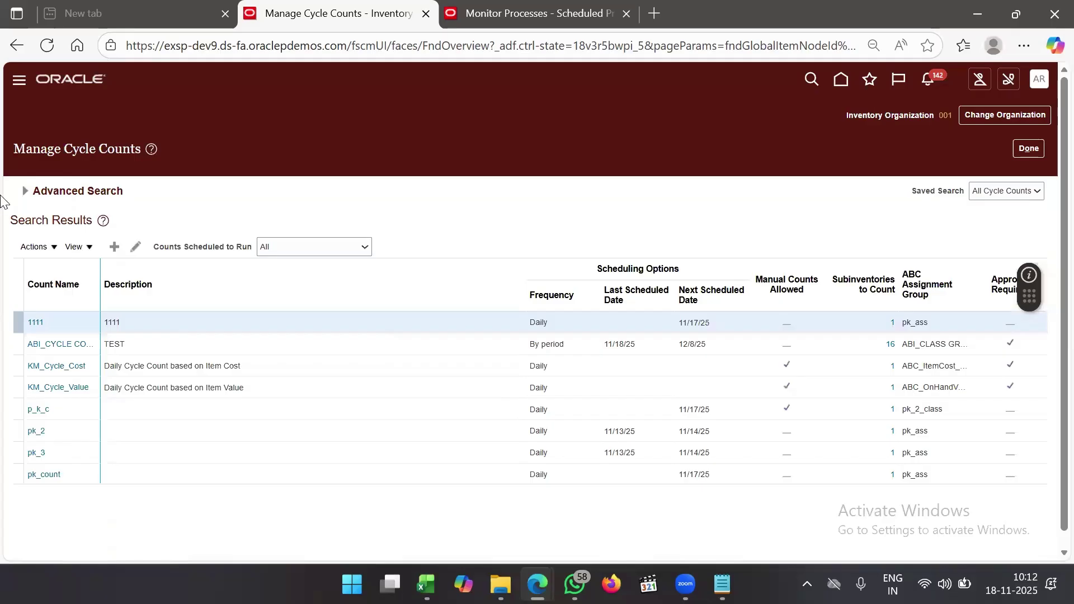
Select ABI_CYCLE COUNT in the cycle count list and open its pending BK_003 count sequence for approval
left_click(73, 344)
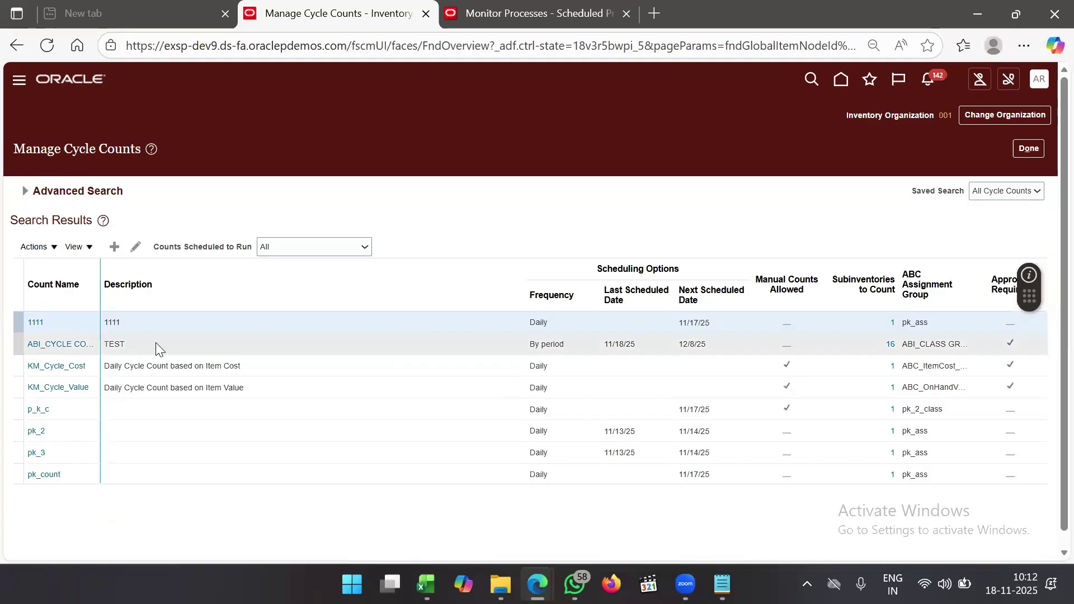
left_click(44, 251)
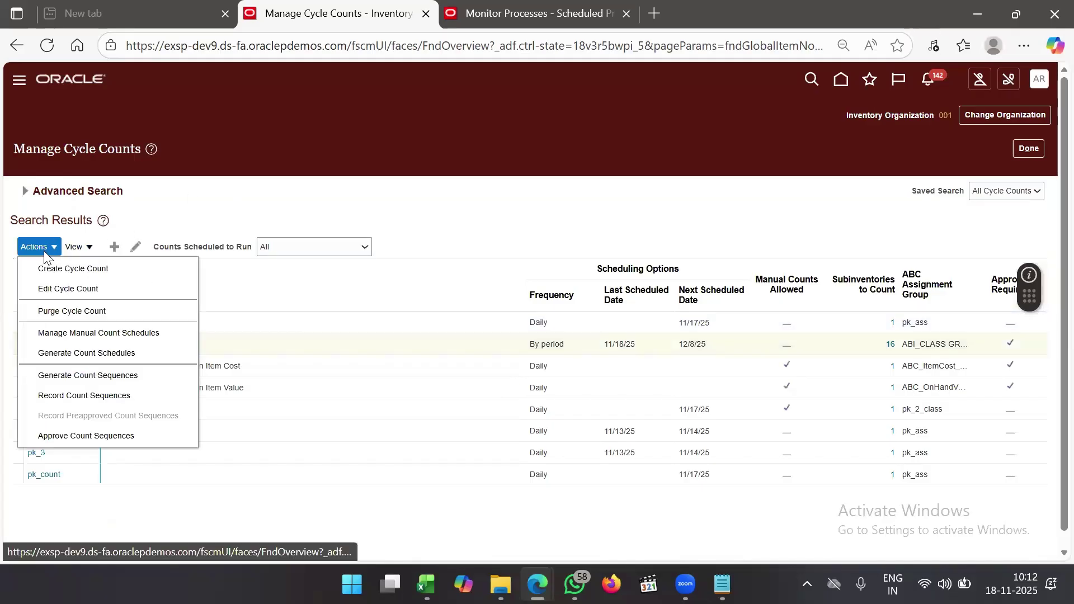
left_click(83, 432)
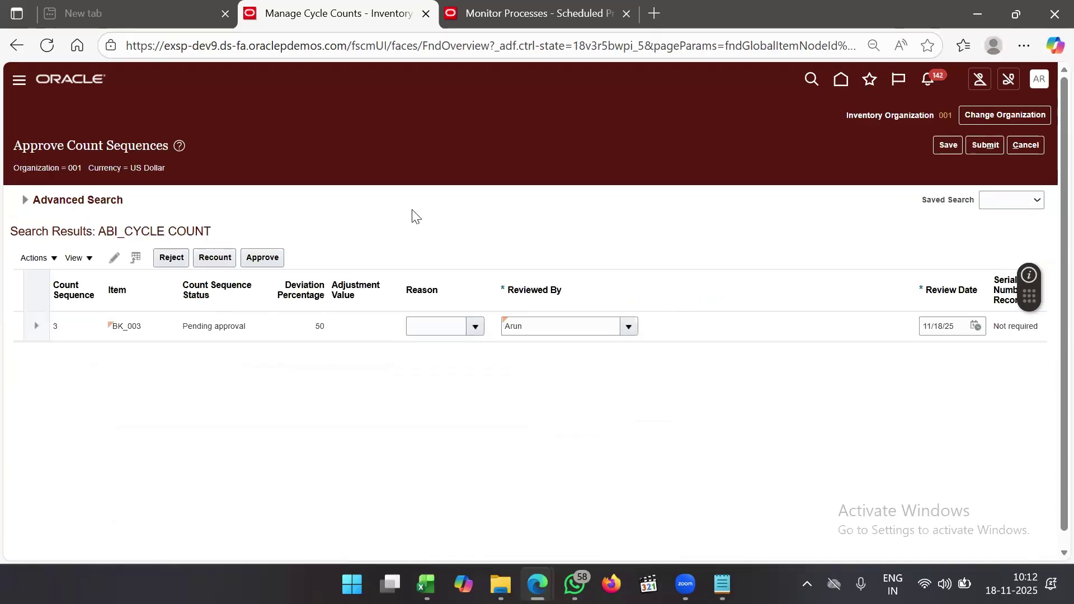